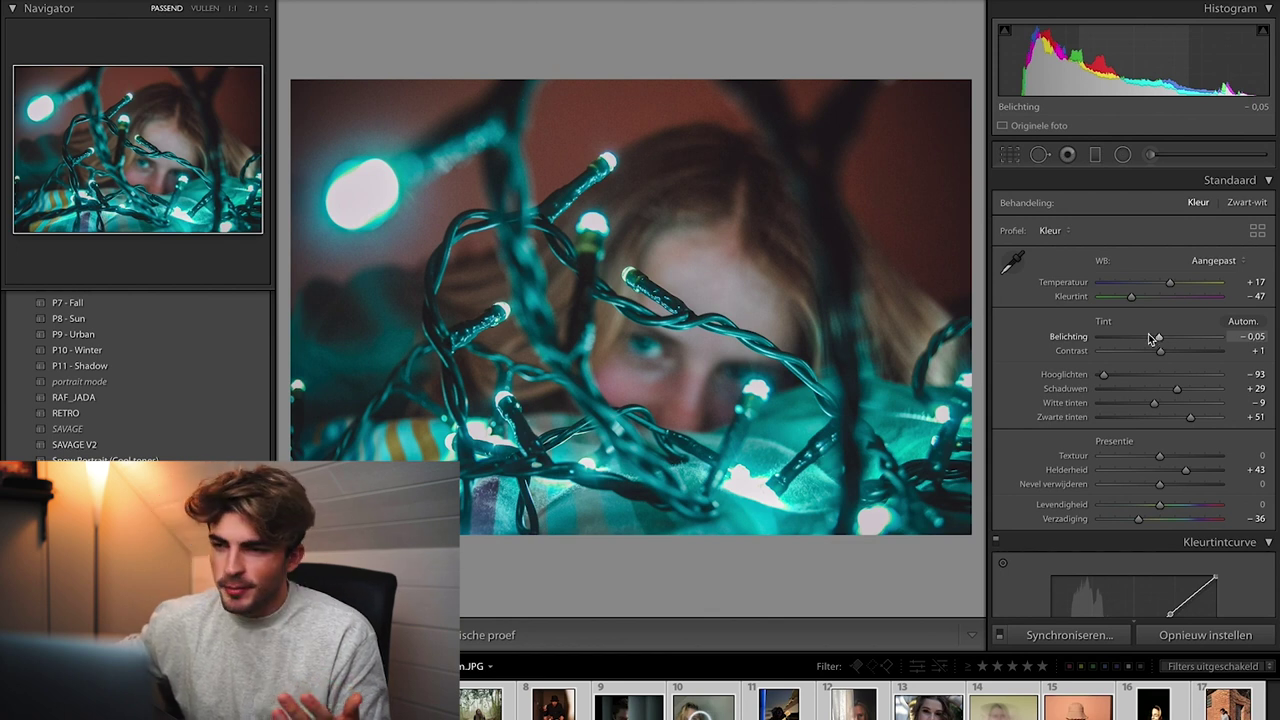
# Set the portrait's white balance to temperature +36 and tint −27, comparing it with the unedited version along the way
pyautogui.moveTo(1169, 282)
pyautogui.mouseDown()
pyautogui.moveTo(1146, 286)
pyautogui.moveTo(1187, 286)
pyautogui.mouseUp()
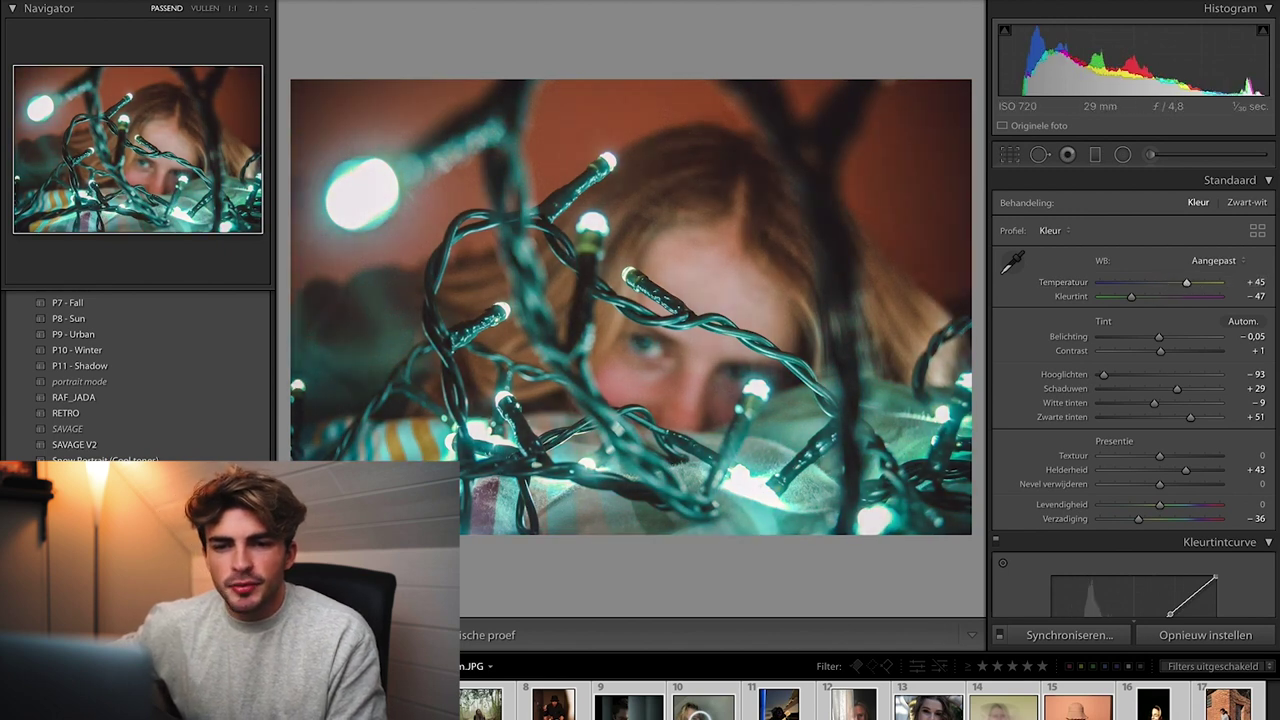
pyautogui.press('\\')
pyautogui.press('\\')
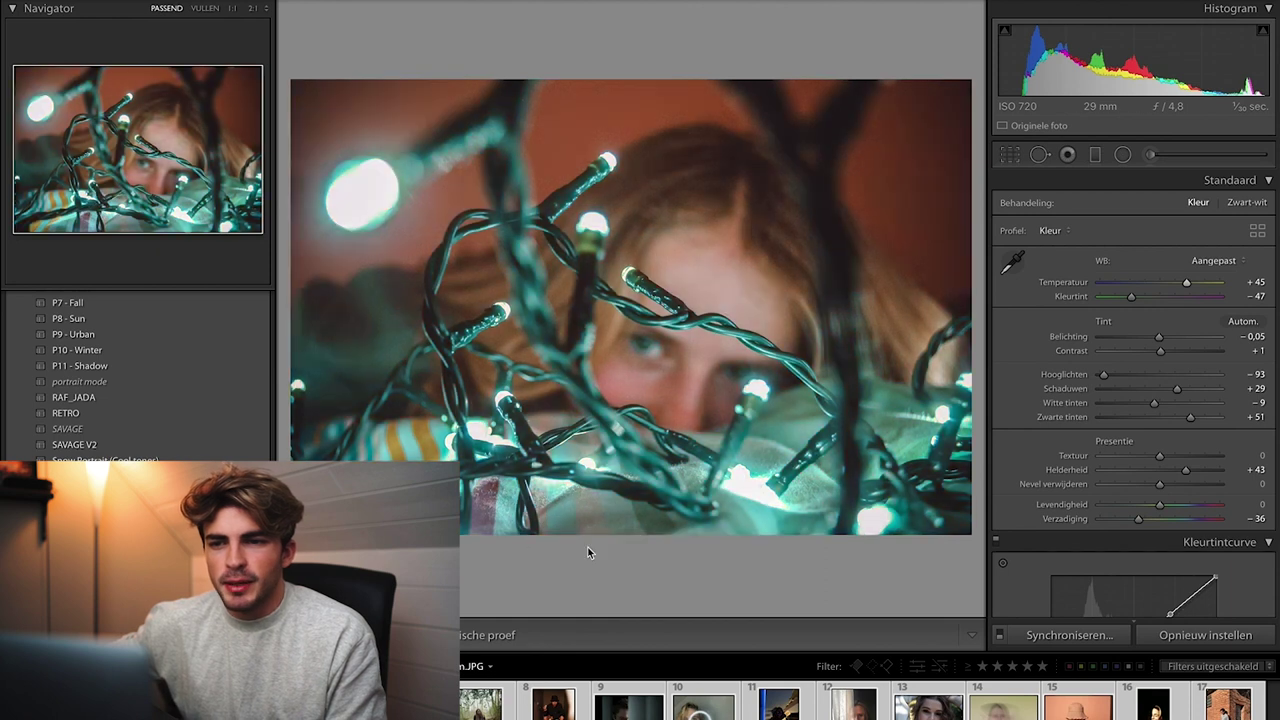
pyautogui.moveTo(1163, 290)
pyautogui.mouseDown()
pyautogui.moveTo(1141, 289)
pyautogui.moveTo(1200, 289)
pyautogui.moveTo(1125, 300)
pyautogui.moveTo(1145, 301)
pyautogui.mouseUp()
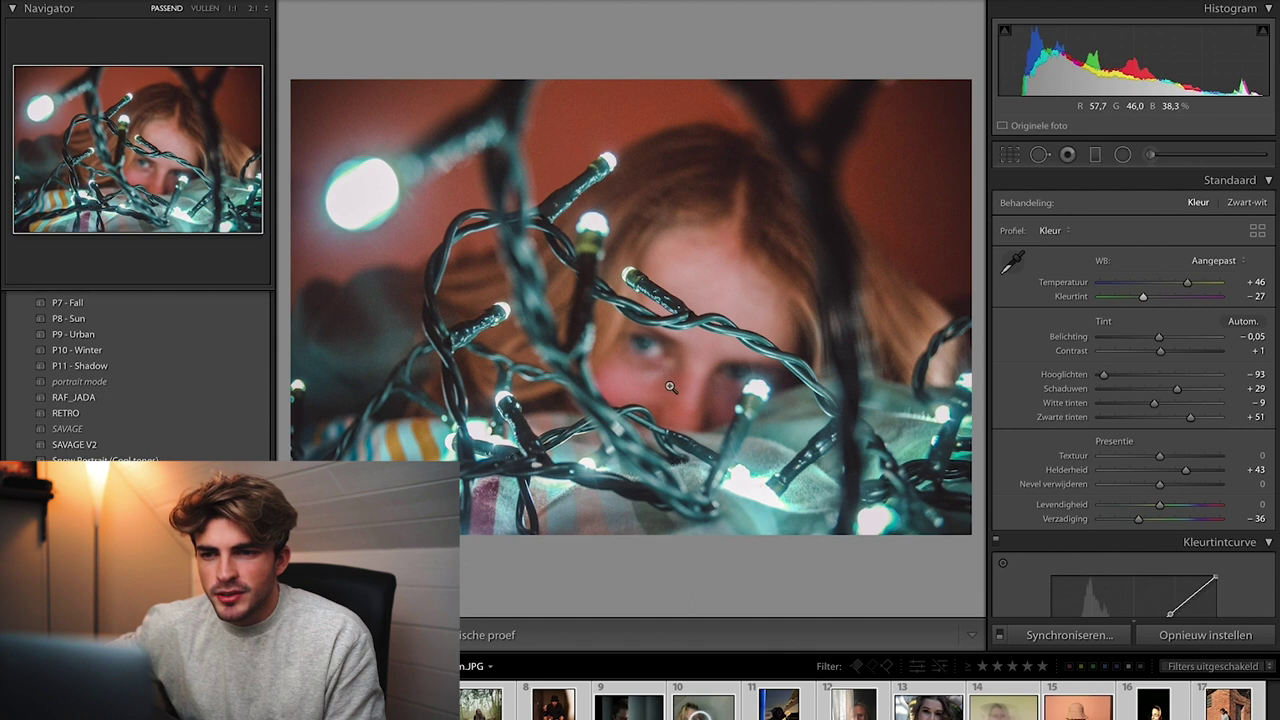
pyautogui.moveTo(1188, 287); pyautogui.dragTo(1180, 287)
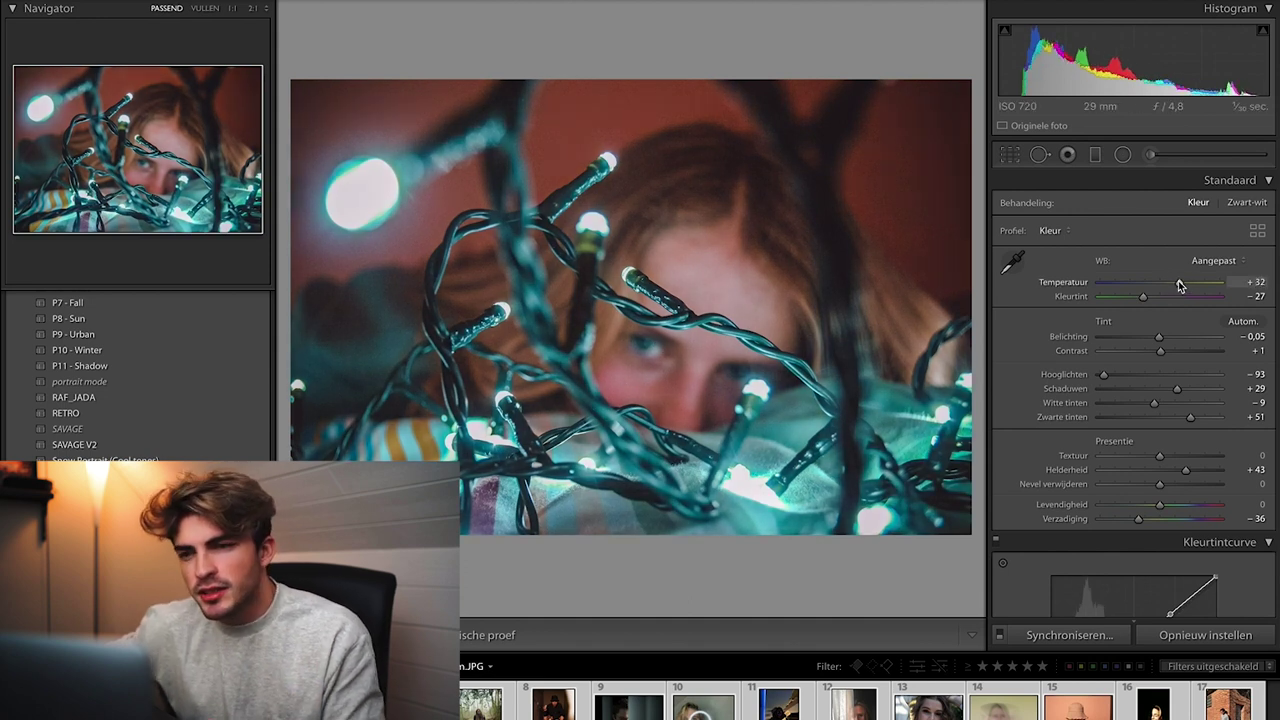
pyautogui.moveTo(1180, 287); pyautogui.dragTo(1182, 288)
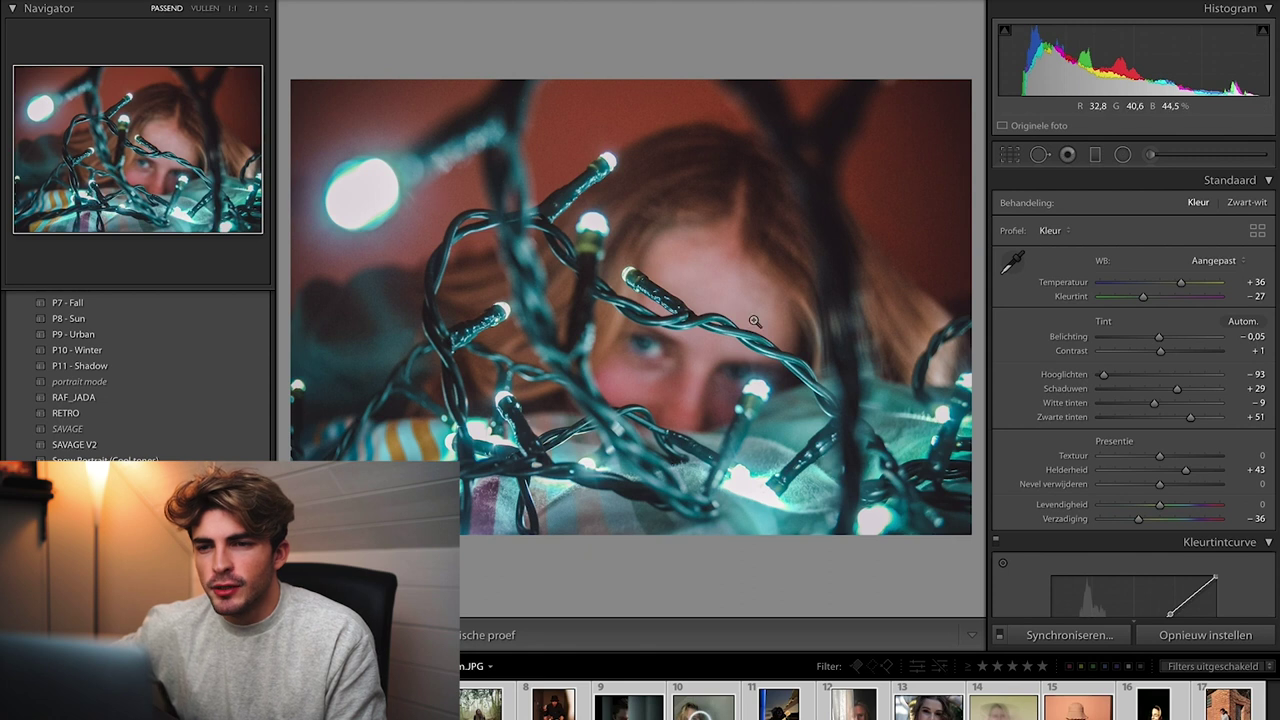
# Set the exposure to +0.20, contrast to +50, shadows to −79 and blacks to +94
pyautogui.moveTo(1160, 351)
pyautogui.mouseDown()
pyautogui.moveTo(1194, 354)
pyautogui.moveTo(1158, 343)
pyautogui.mouseUp()
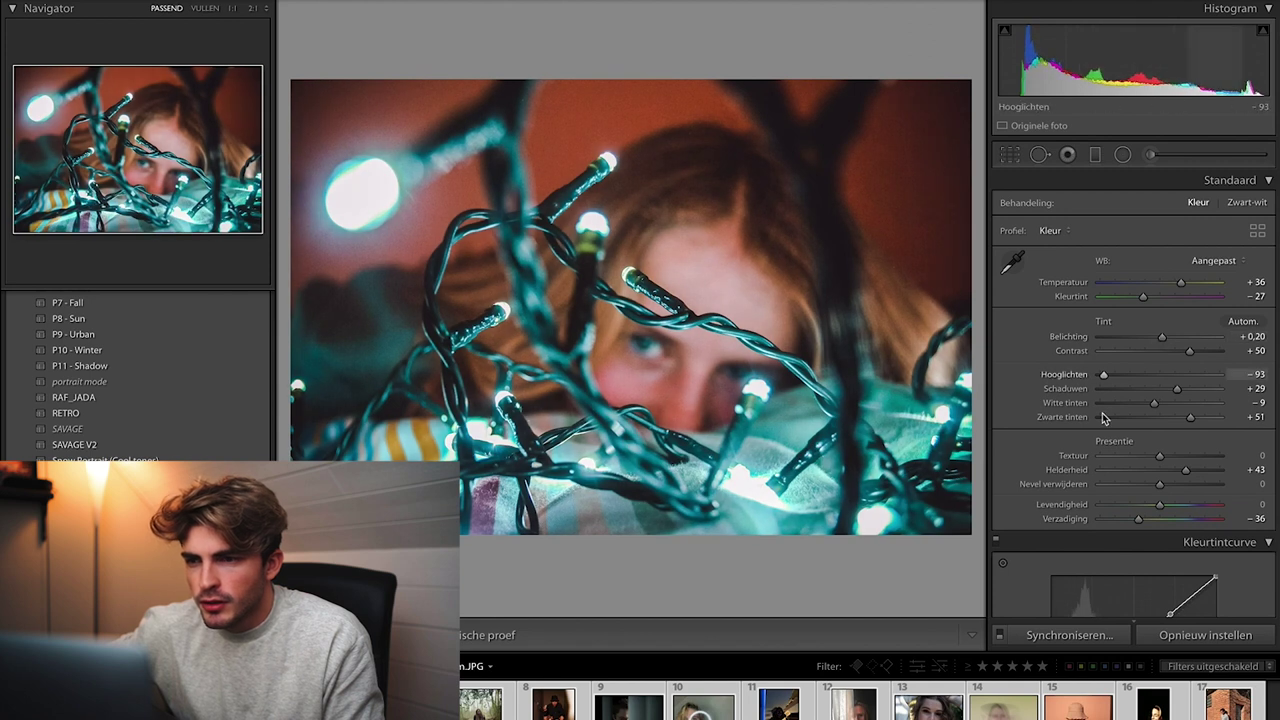
pyautogui.moveTo(1123, 390)
pyautogui.mouseDown()
pyautogui.moveTo(1152, 393)
pyautogui.moveTo(1101, 390)
pyautogui.mouseUp()
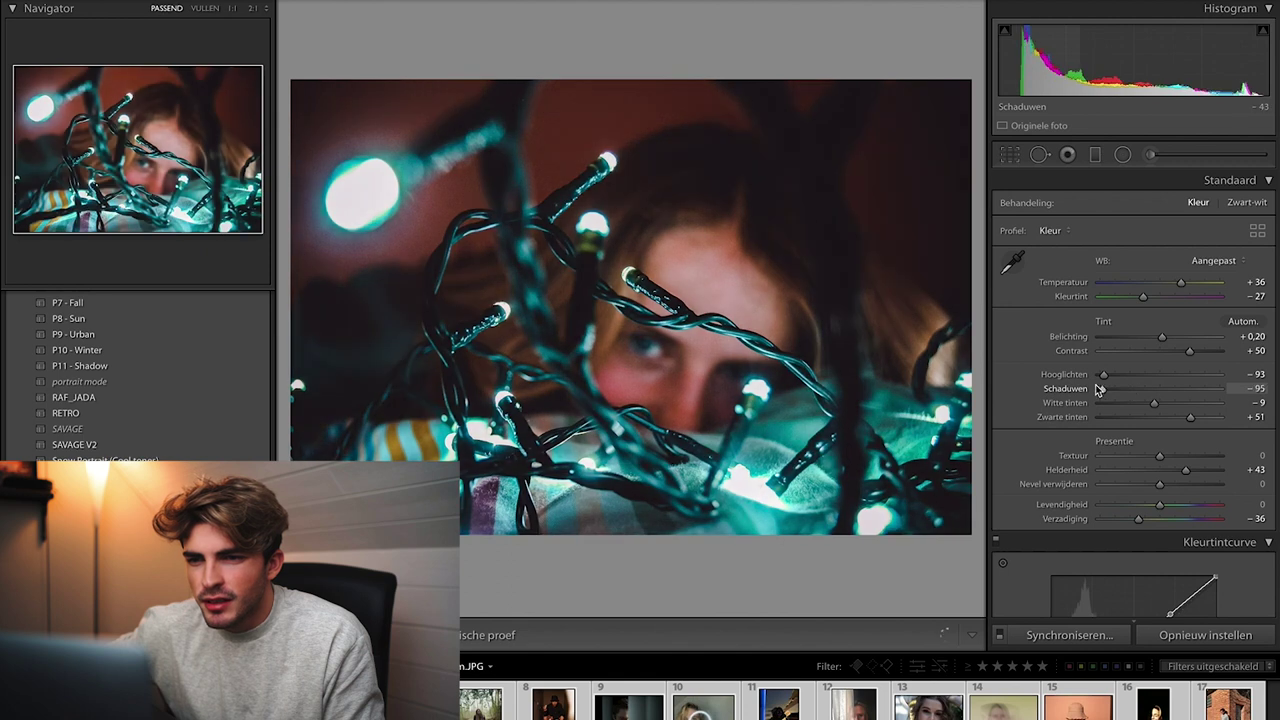
pyautogui.moveTo(1108, 393); pyautogui.dragTo(1207, 427)
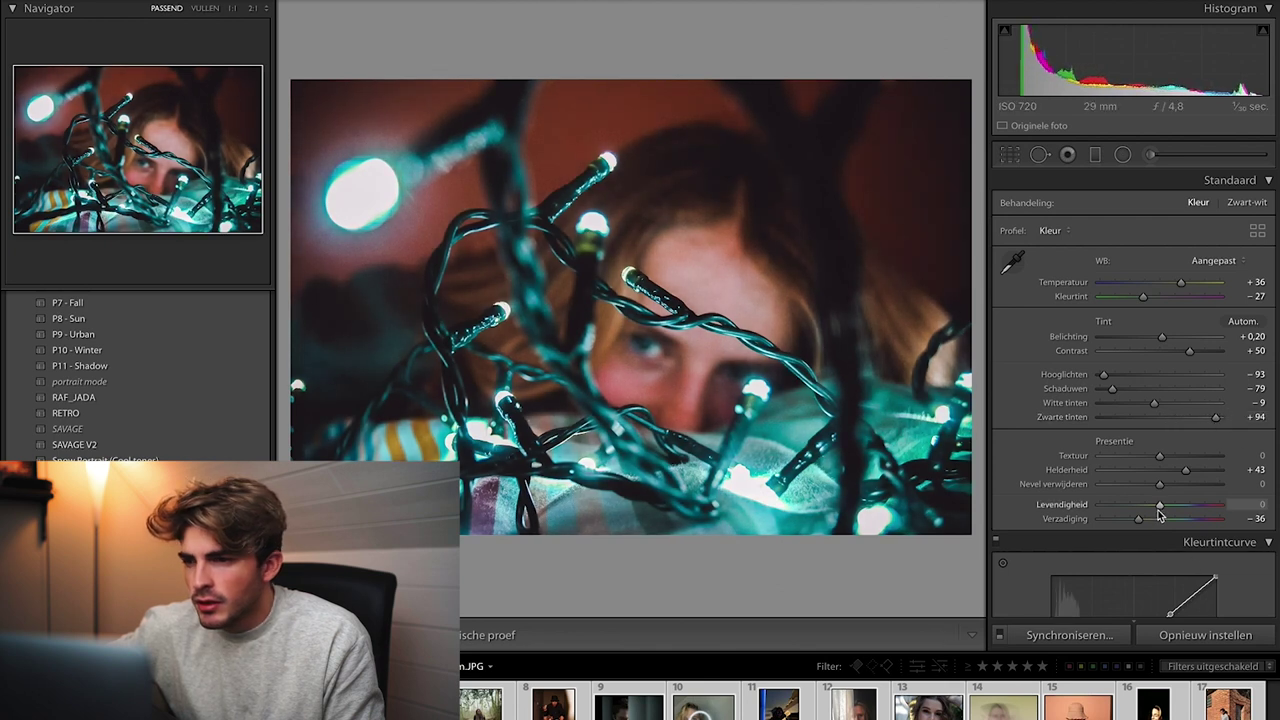
# Set the clarity to +7, texture to −8, highlights to −33 and vibrance to −21
pyautogui.click(1162, 471)
pyautogui.moveTo(1172, 476); pyautogui.dragTo(1174, 477)
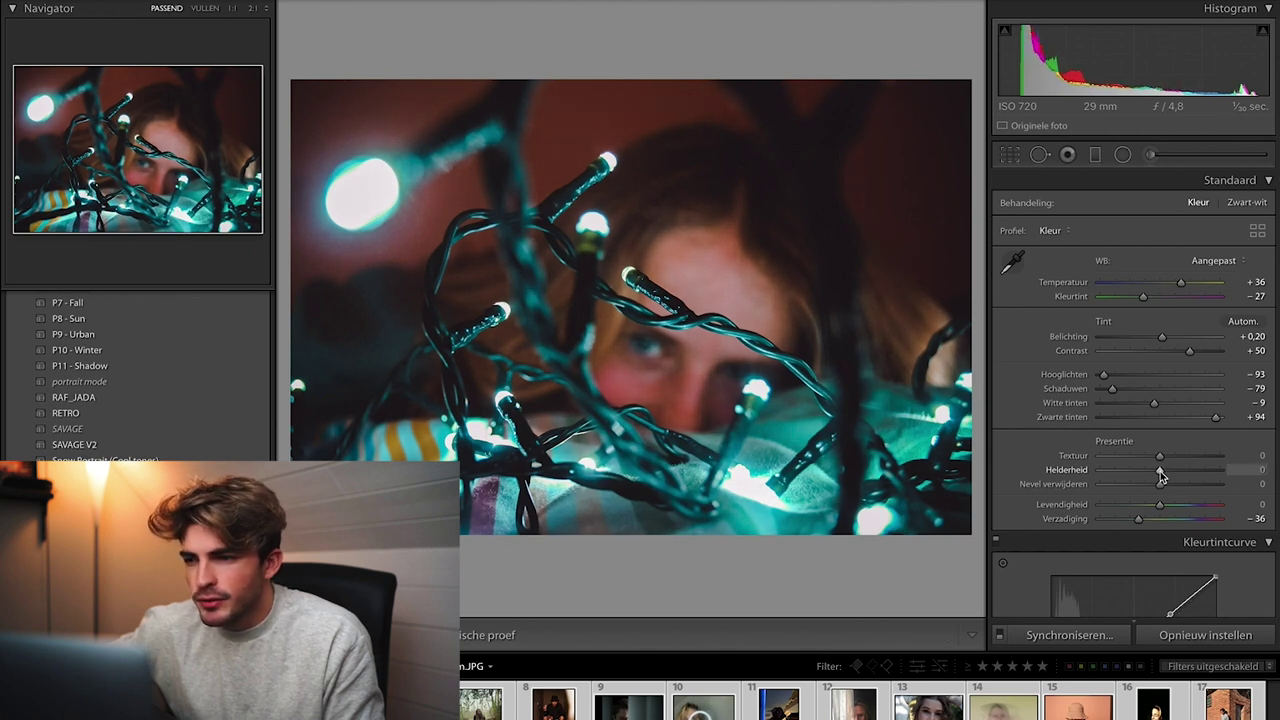
pyautogui.moveTo(1164, 457)
pyautogui.mouseDown()
pyautogui.moveTo(1142, 460)
pyautogui.moveTo(1154, 462)
pyautogui.mouseUp()
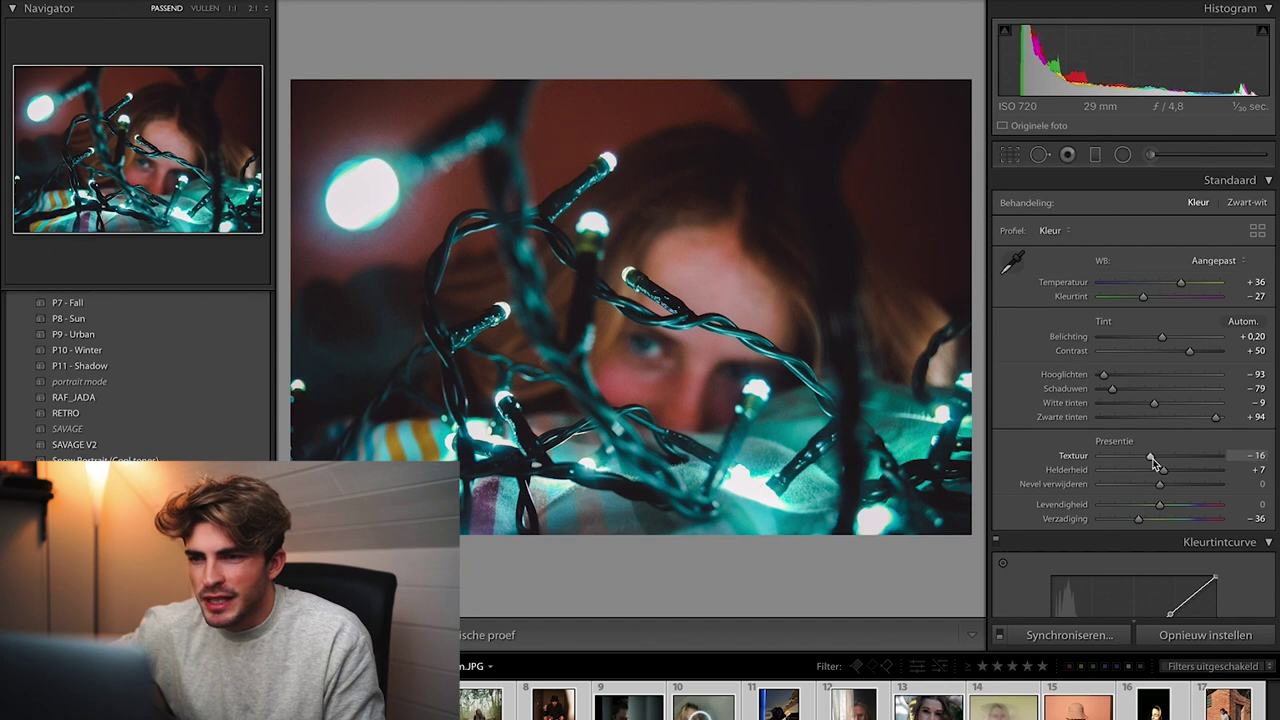
pyautogui.moveTo(1103, 374); pyautogui.dragTo(1141, 371)
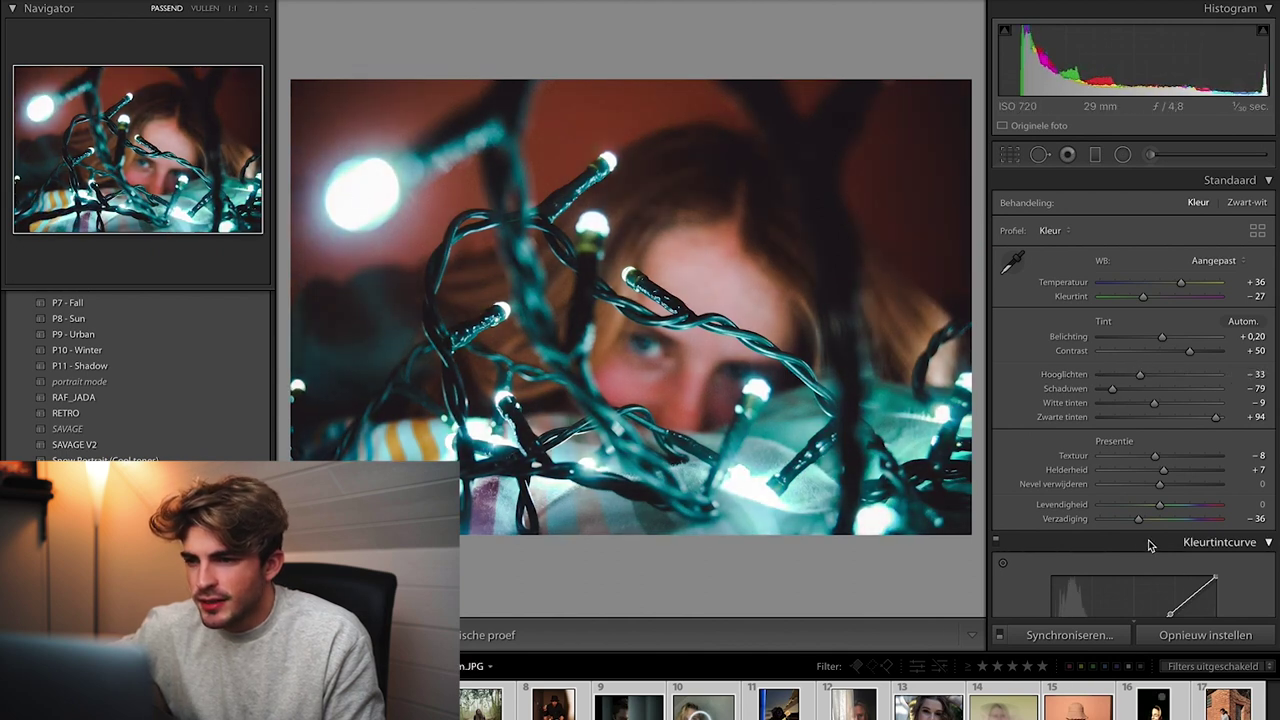
pyautogui.moveTo(1156, 503); pyautogui.dragTo(1142, 506)
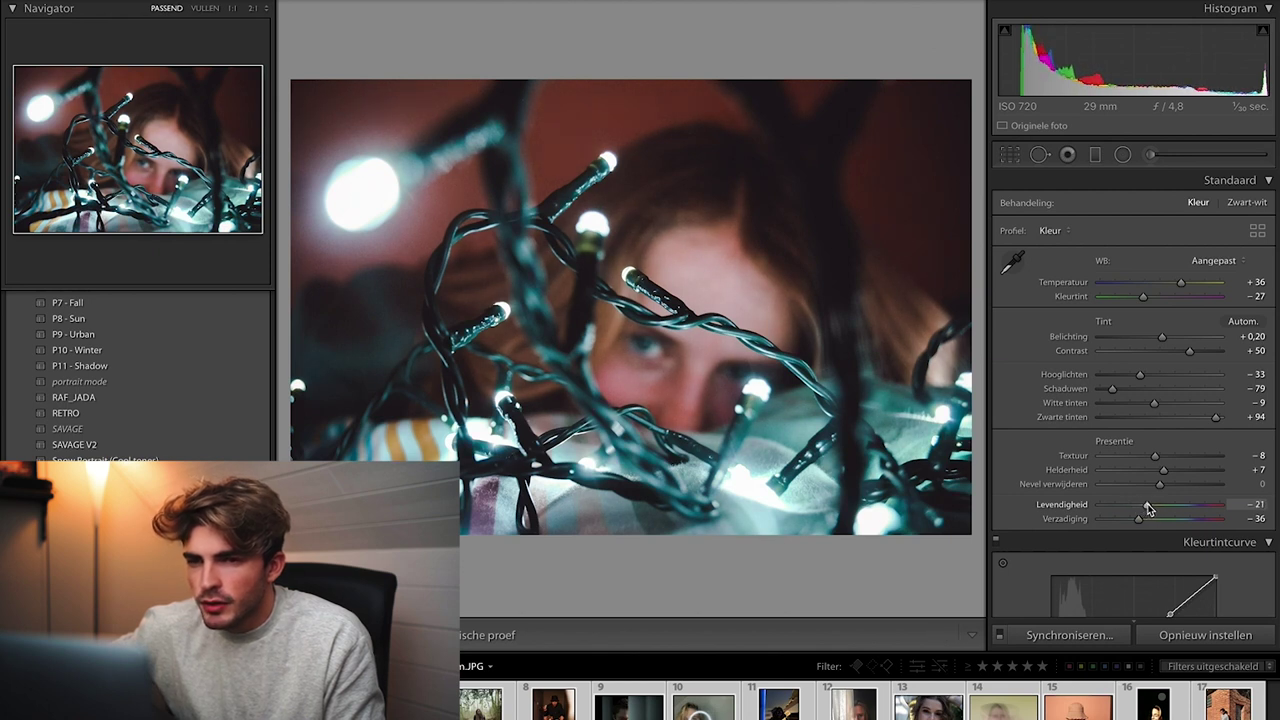
# Lower the shadow point of the RGB tone curve slightly
pyautogui.scroll(-5, 1136, 514)
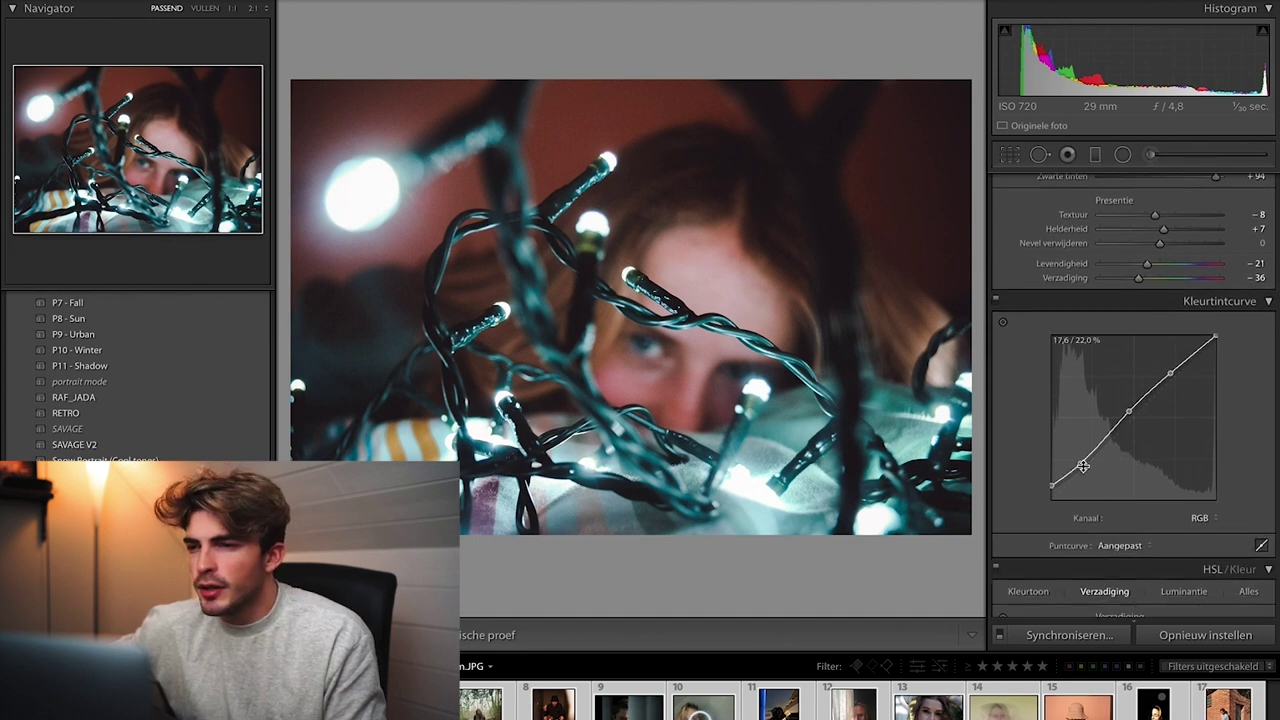
pyautogui.moveTo(1084, 470); pyautogui.dragTo(1086, 471)
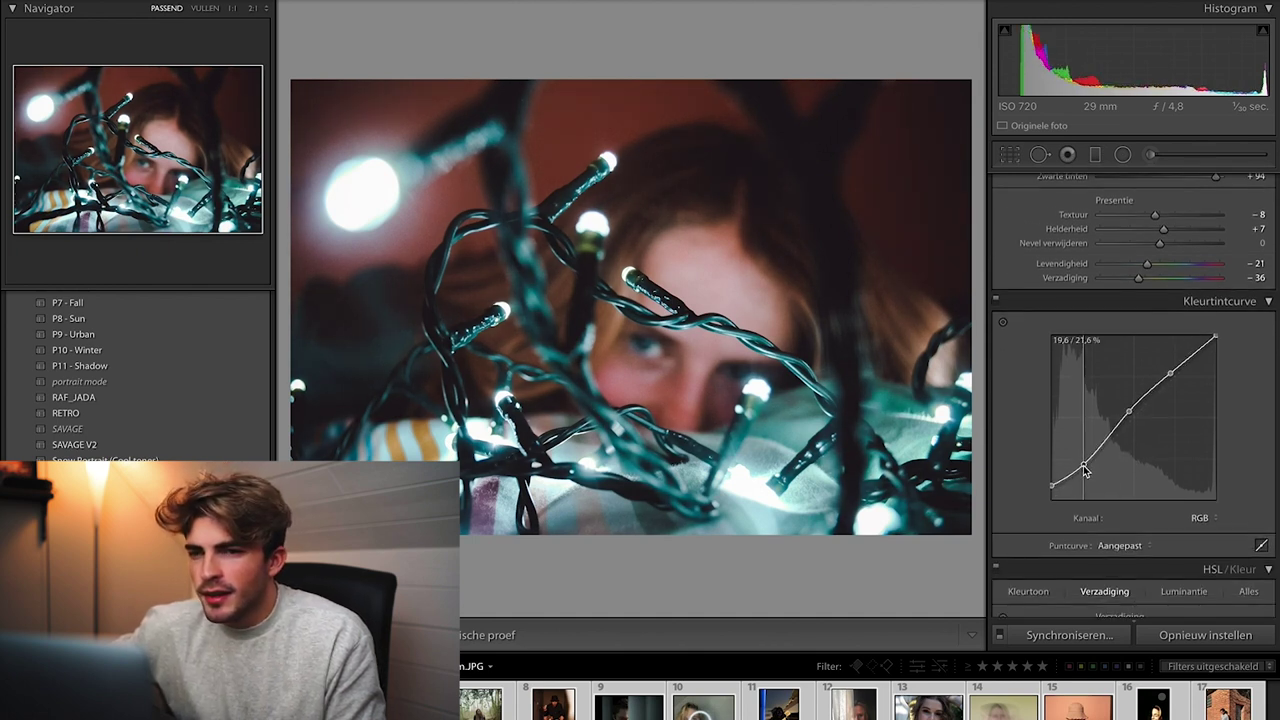
# Shift the aqua hue further toward green in the HSL adjustments
pyautogui.scroll(-4, 1086, 474)
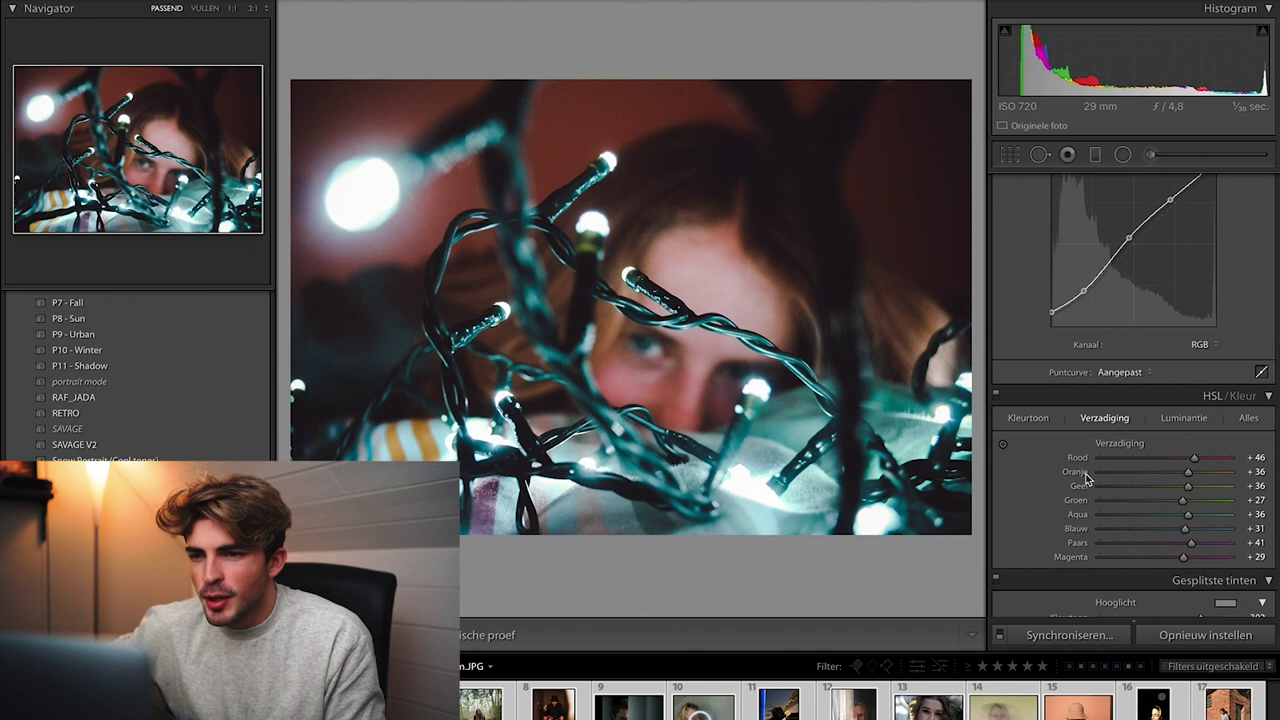
pyautogui.scroll(-1, 1088, 478)
pyautogui.scroll(-1, 1087, 478)
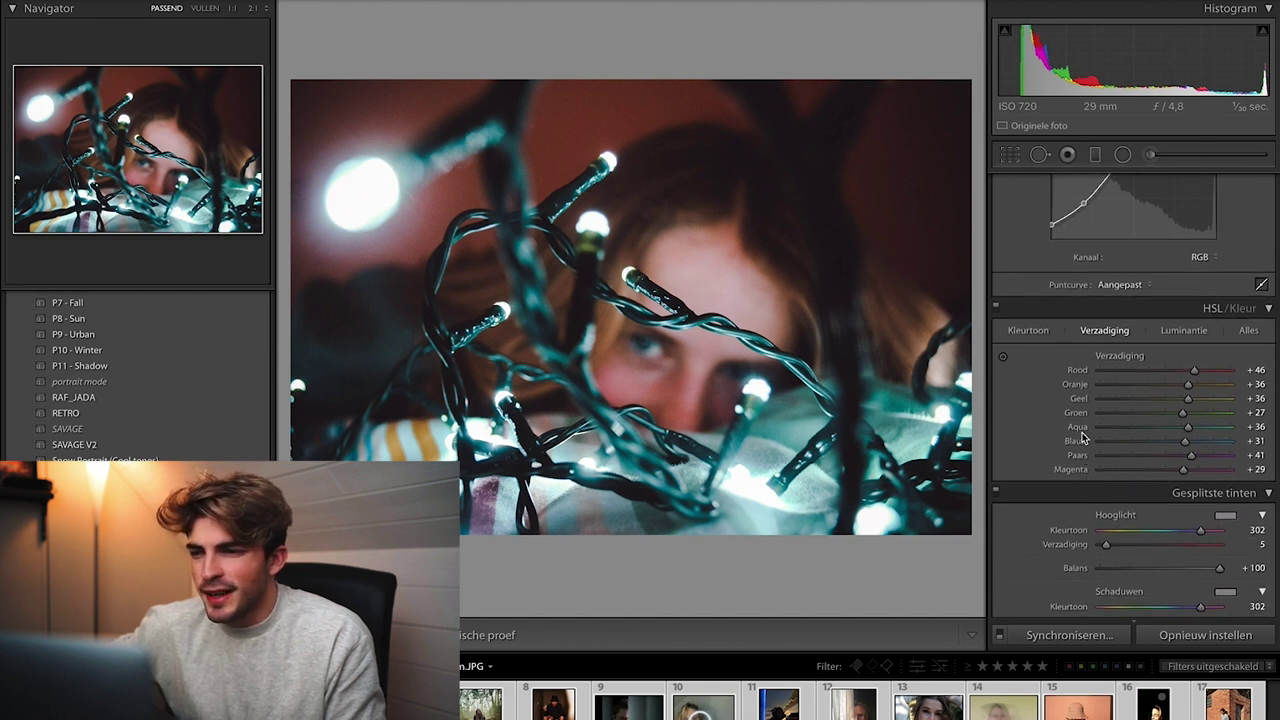
pyautogui.click(1030, 331)
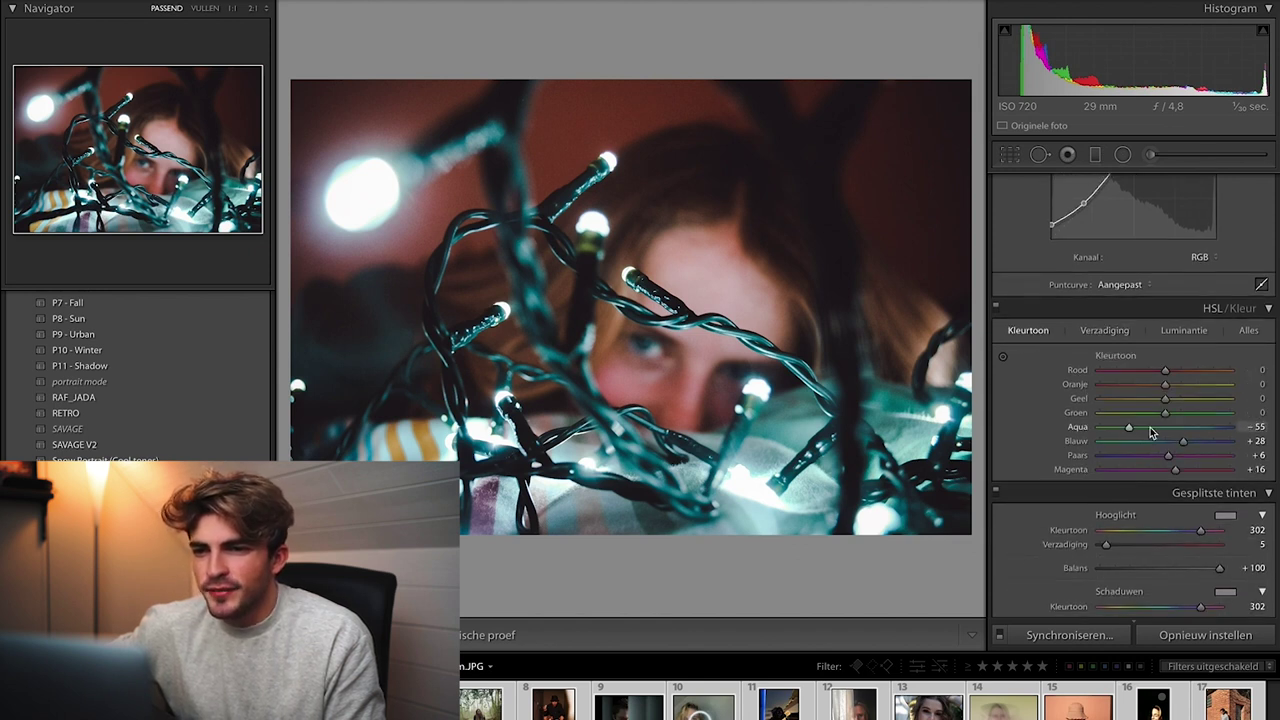
pyautogui.moveTo(1150, 432)
pyautogui.mouseDown()
pyautogui.moveTo(1240, 432)
pyautogui.moveTo(1127, 430)
pyautogui.mouseUp()
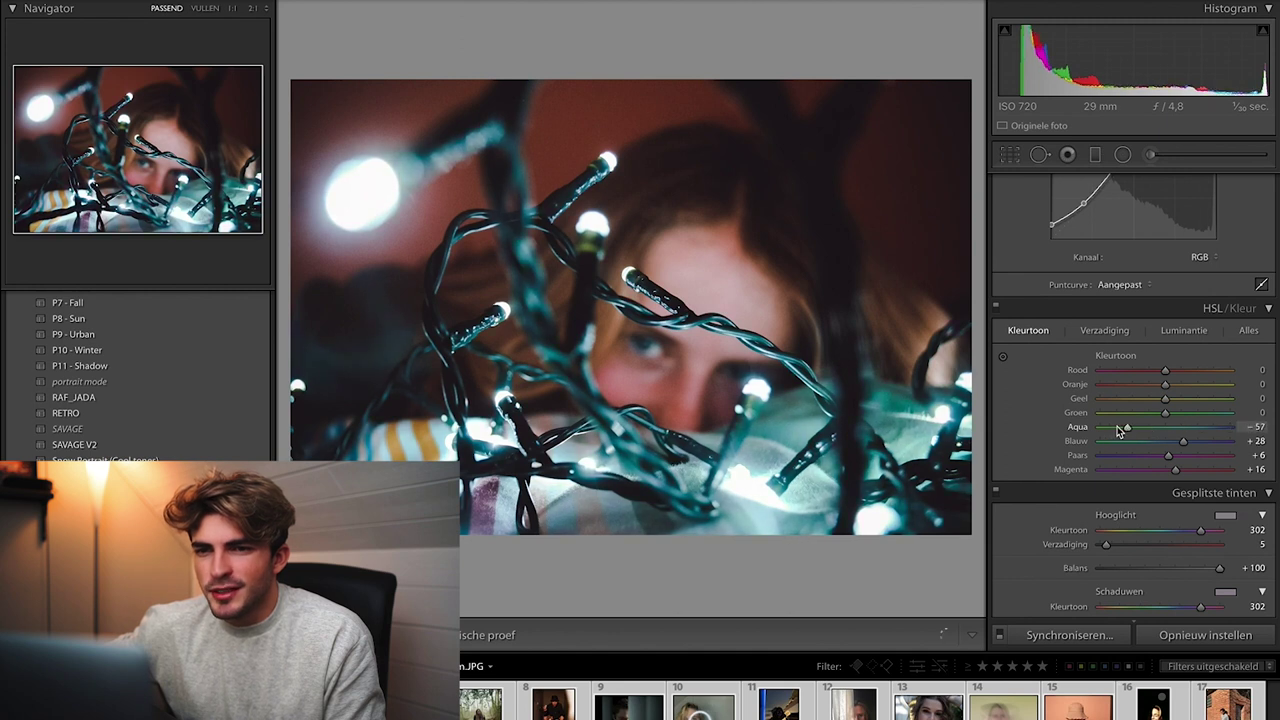
# Try enabling the lens profile corrections on the photo
pyautogui.scroll(-10, 1075, 320)
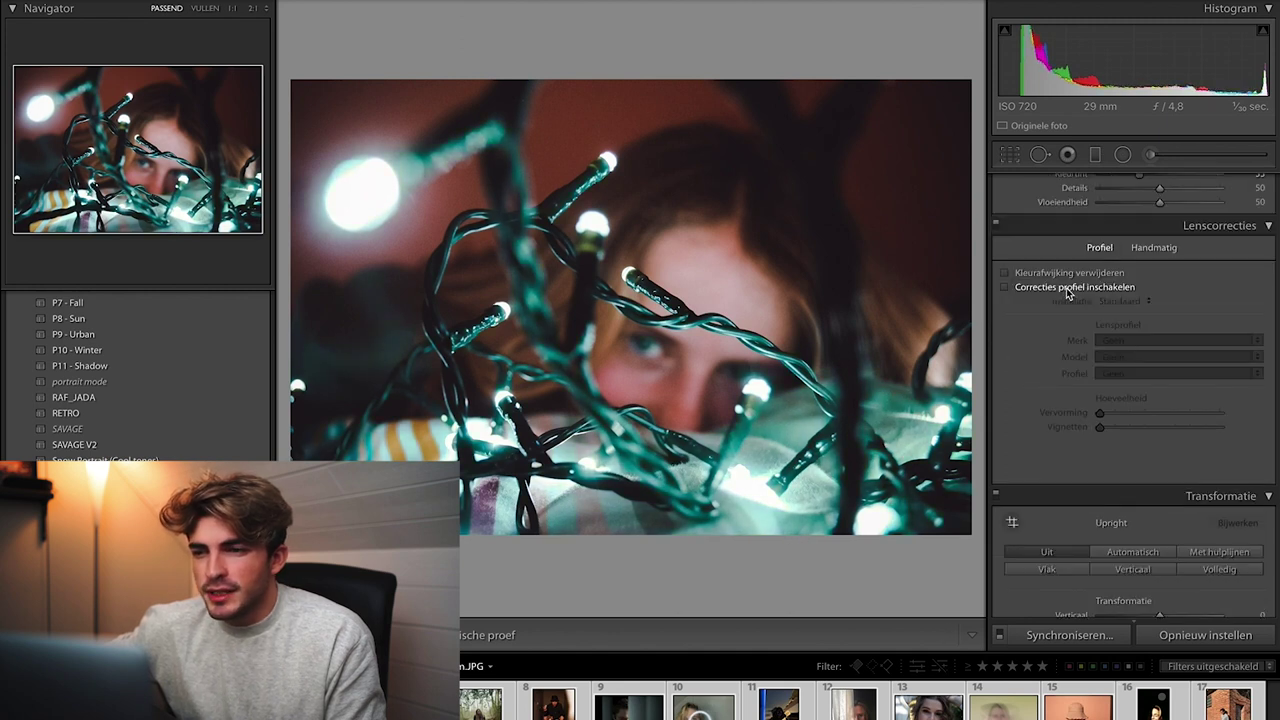
pyautogui.click(1005, 288)
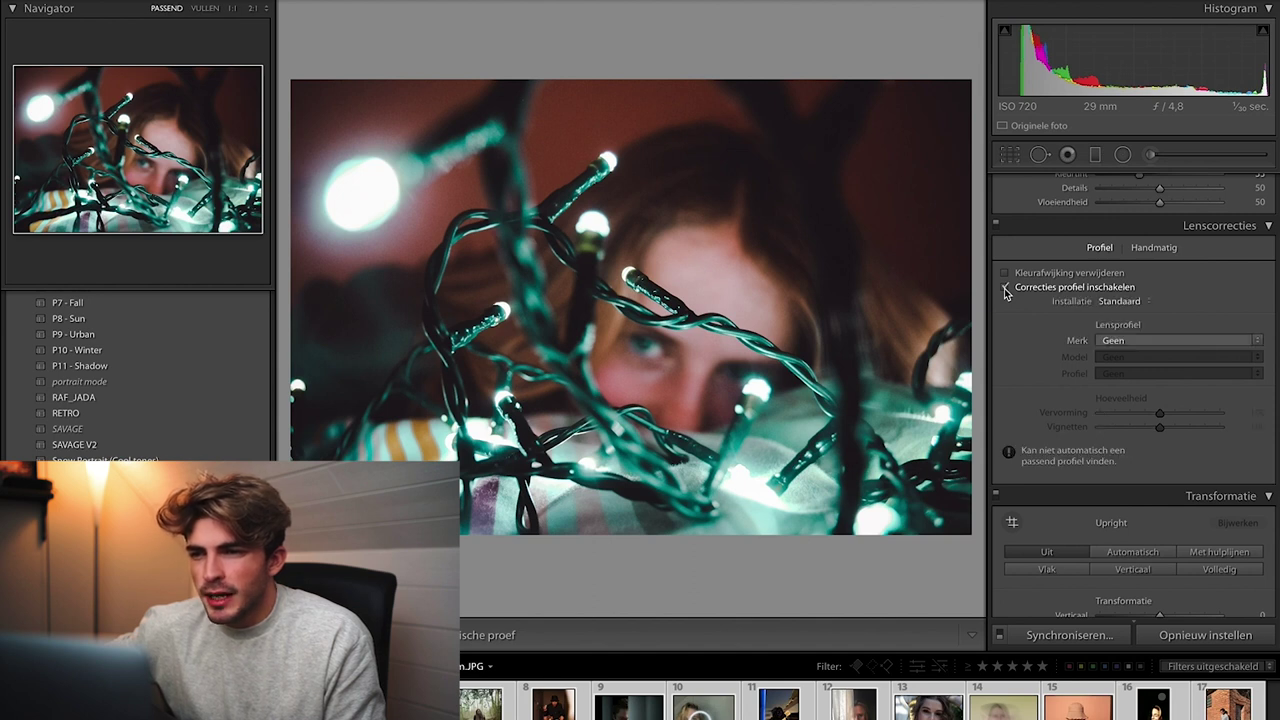
pyautogui.click(1005, 288)
pyautogui.click(1005, 288)
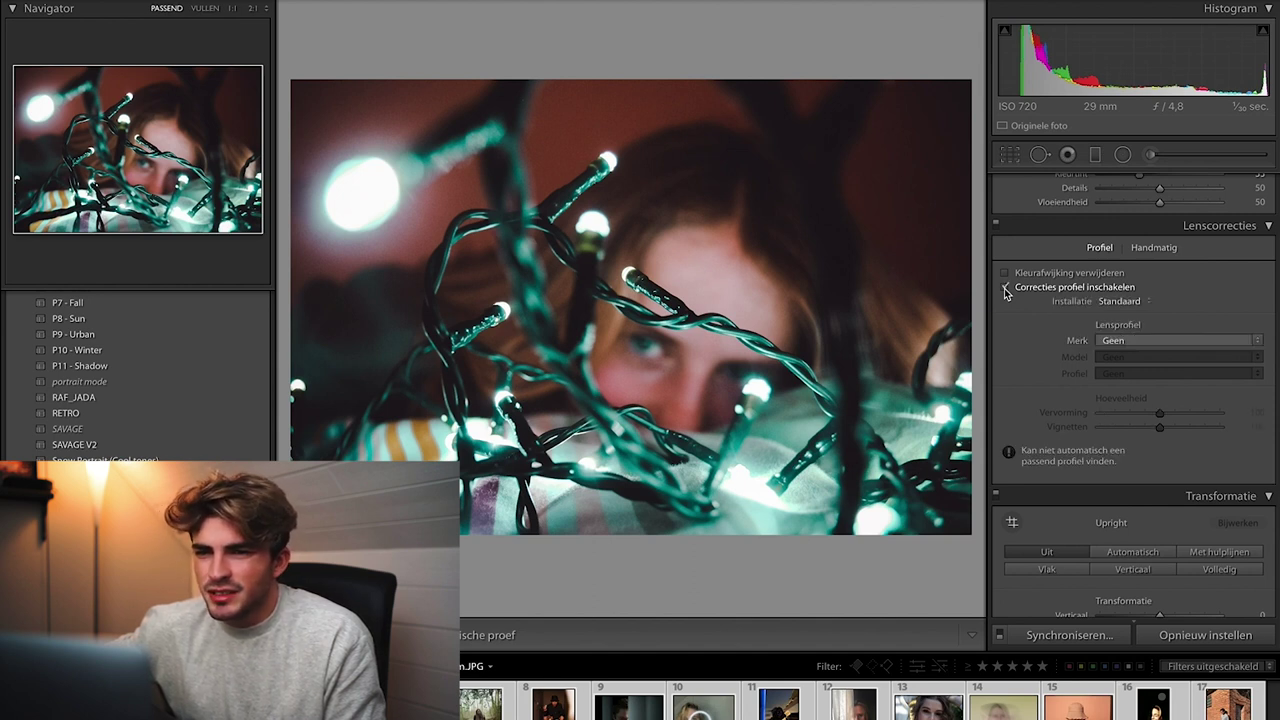
pyautogui.click(1005, 288)
# Set the red primary saturation to +45 in the calibration settings and compare the photo before and after editing
pyautogui.click(668, 346)
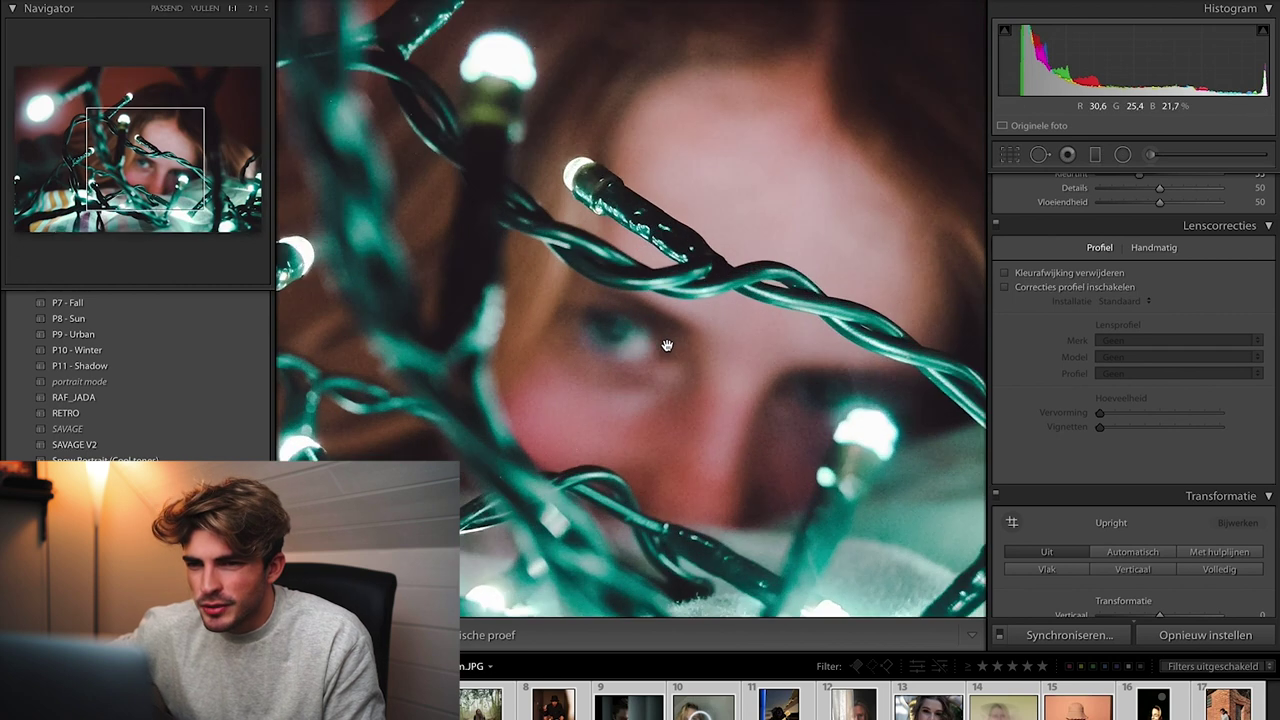
pyautogui.click(681, 279)
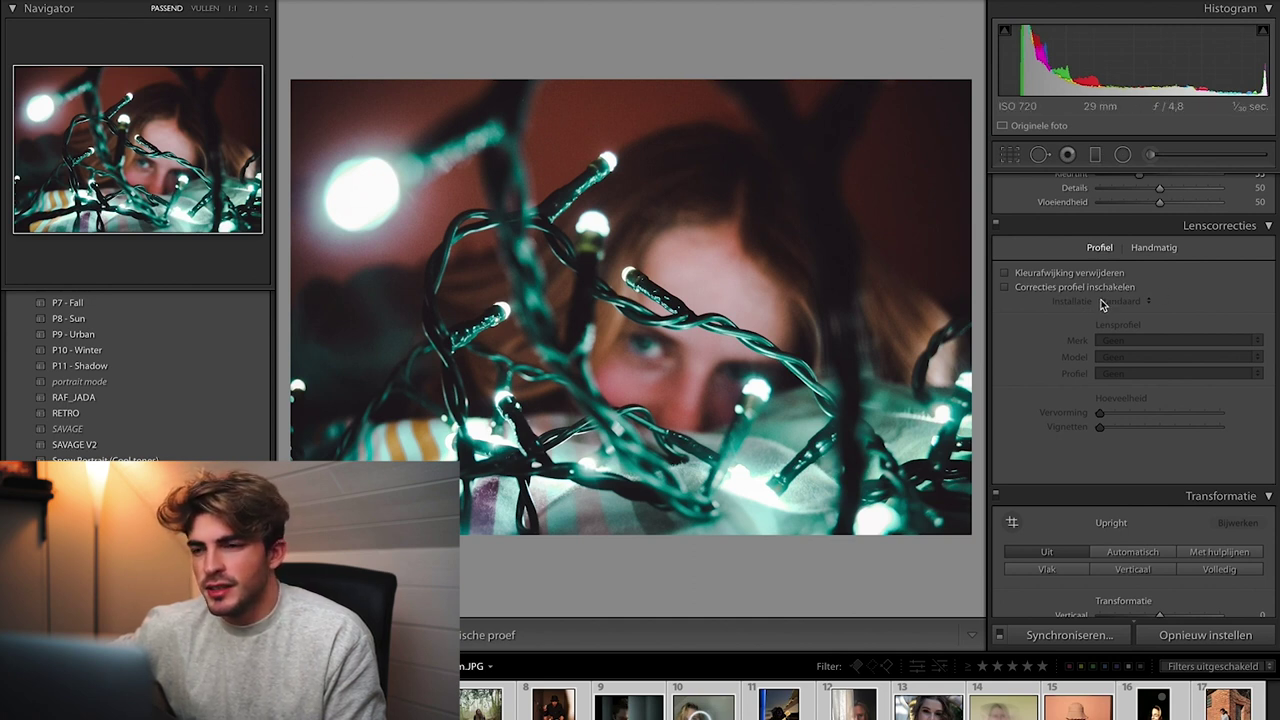
pyautogui.scroll(-15, 1052, 368)
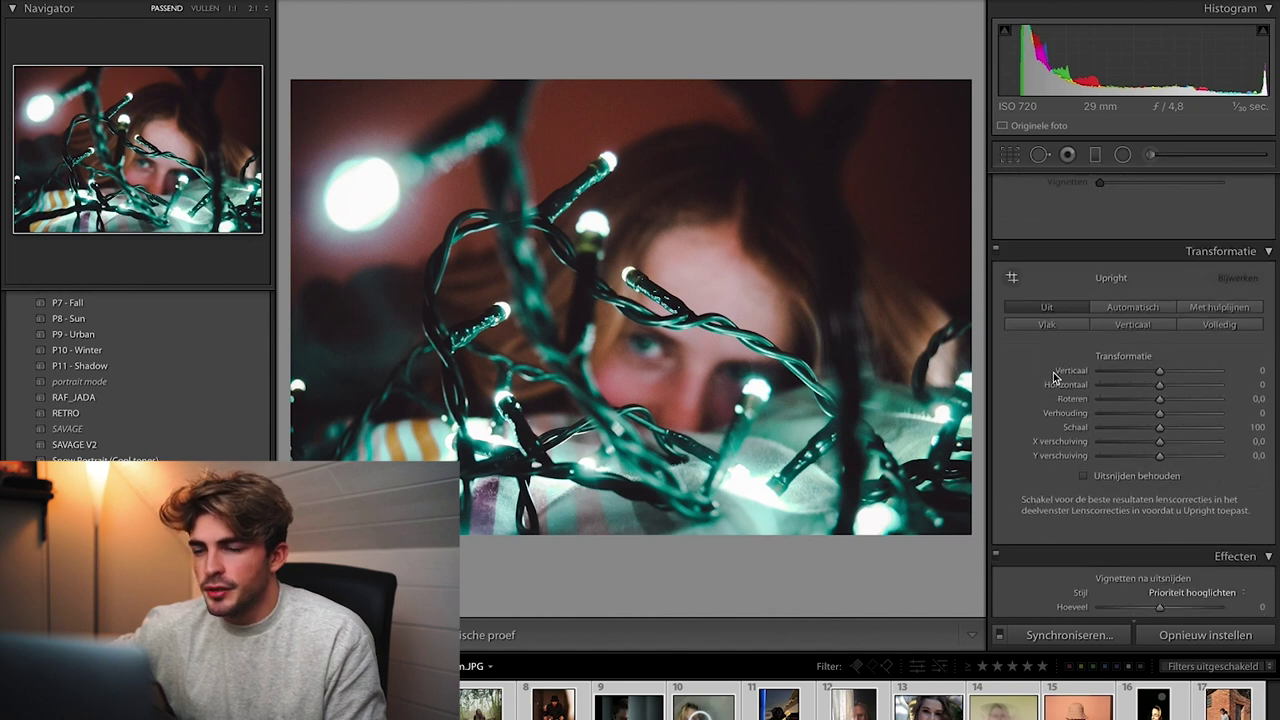
pyautogui.moveTo(1180, 489); pyautogui.dragTo(1163, 496)
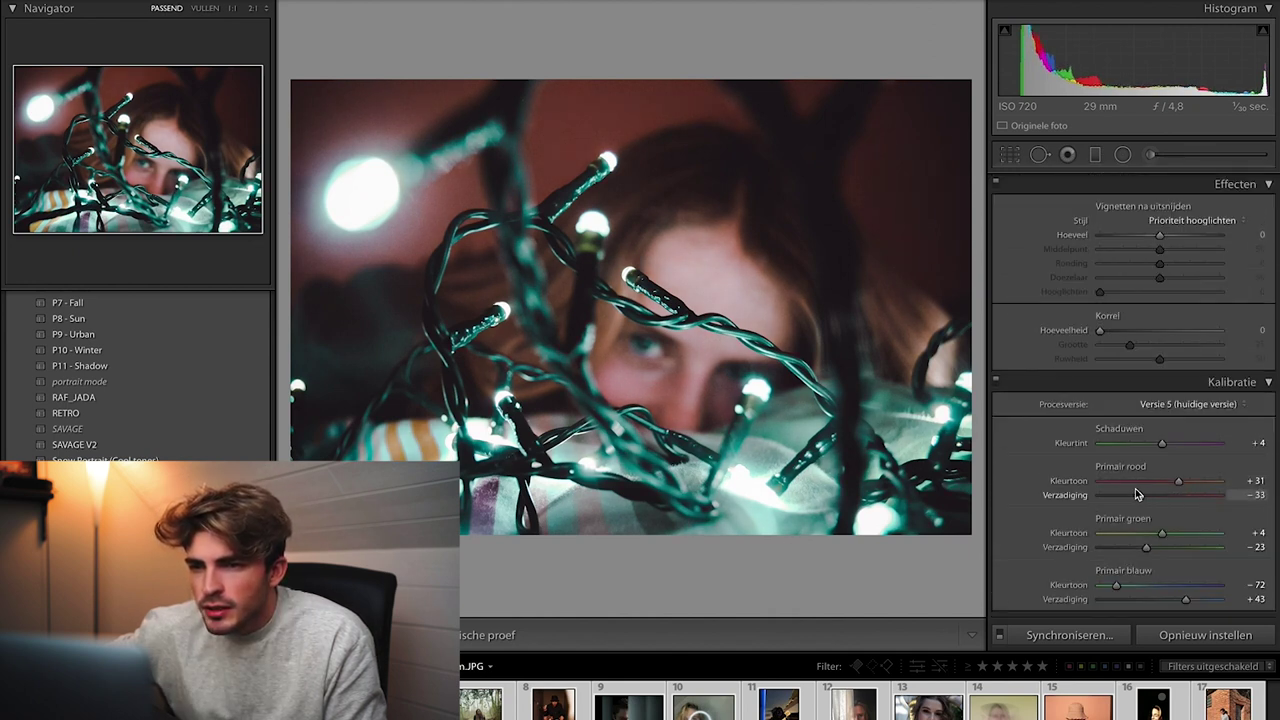
pyautogui.moveTo(1083, 485); pyautogui.dragTo(1201, 497)
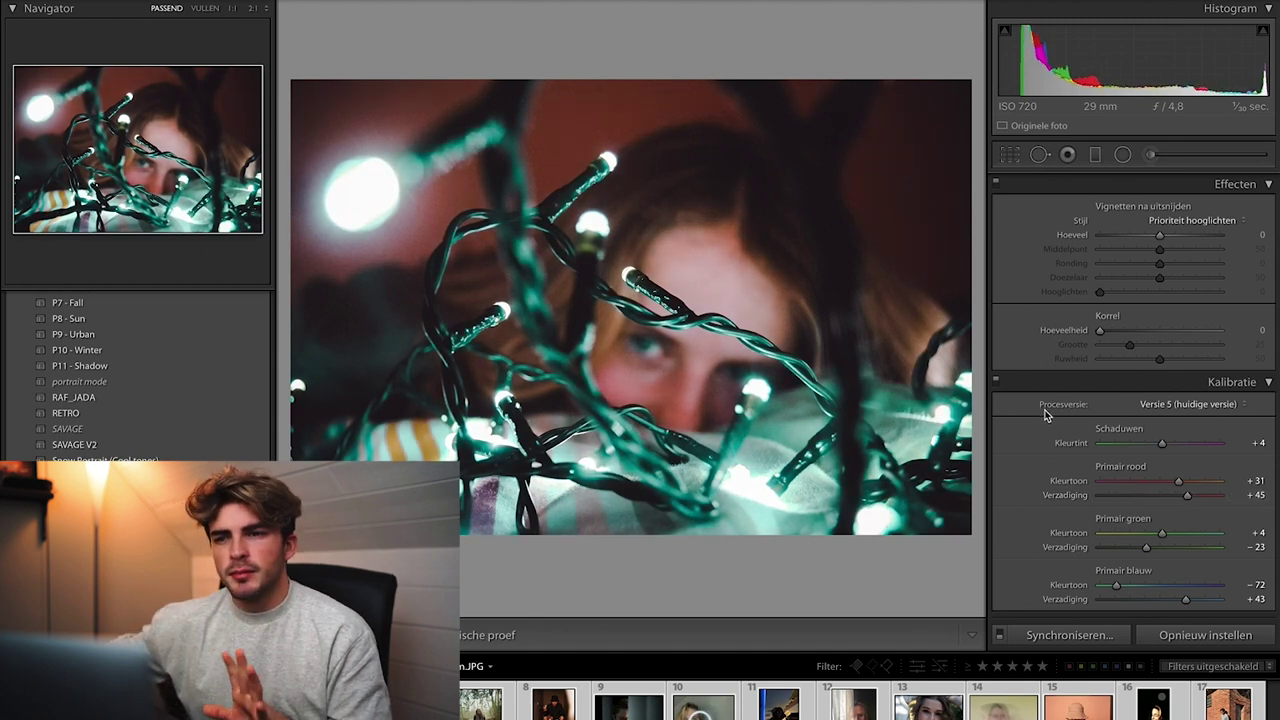
pyautogui.press('y')
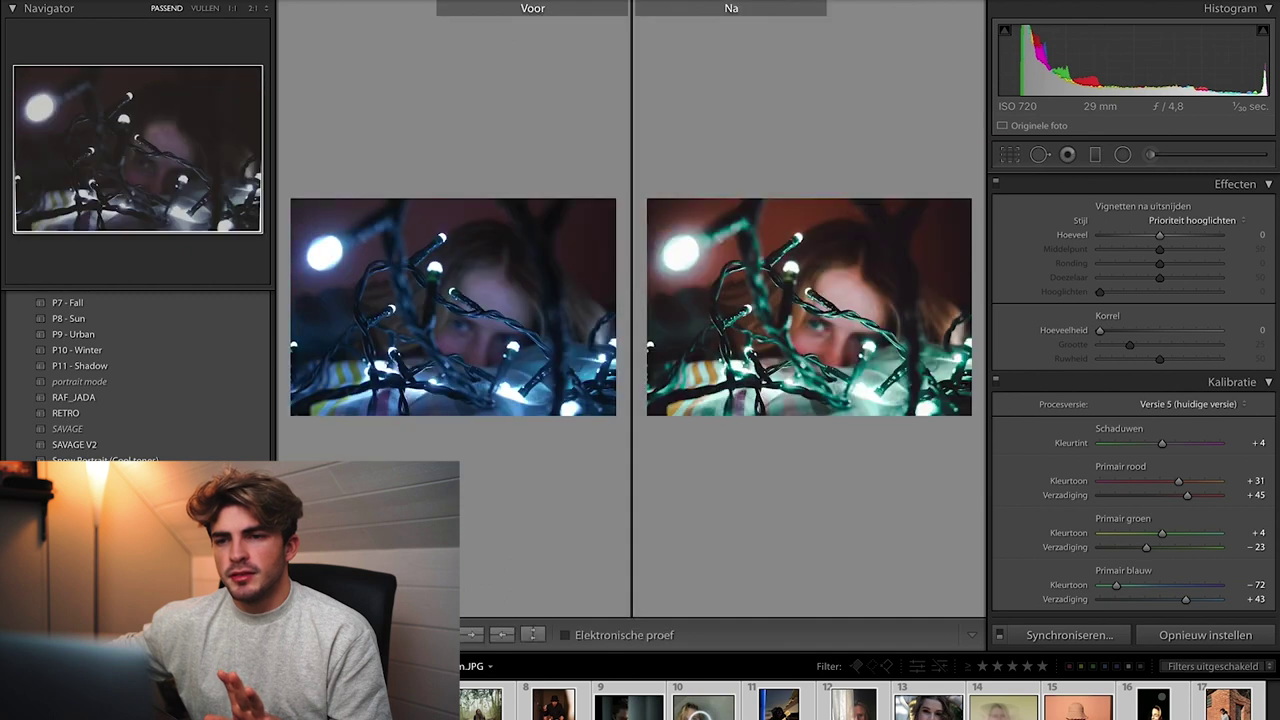
pyautogui.press('y')
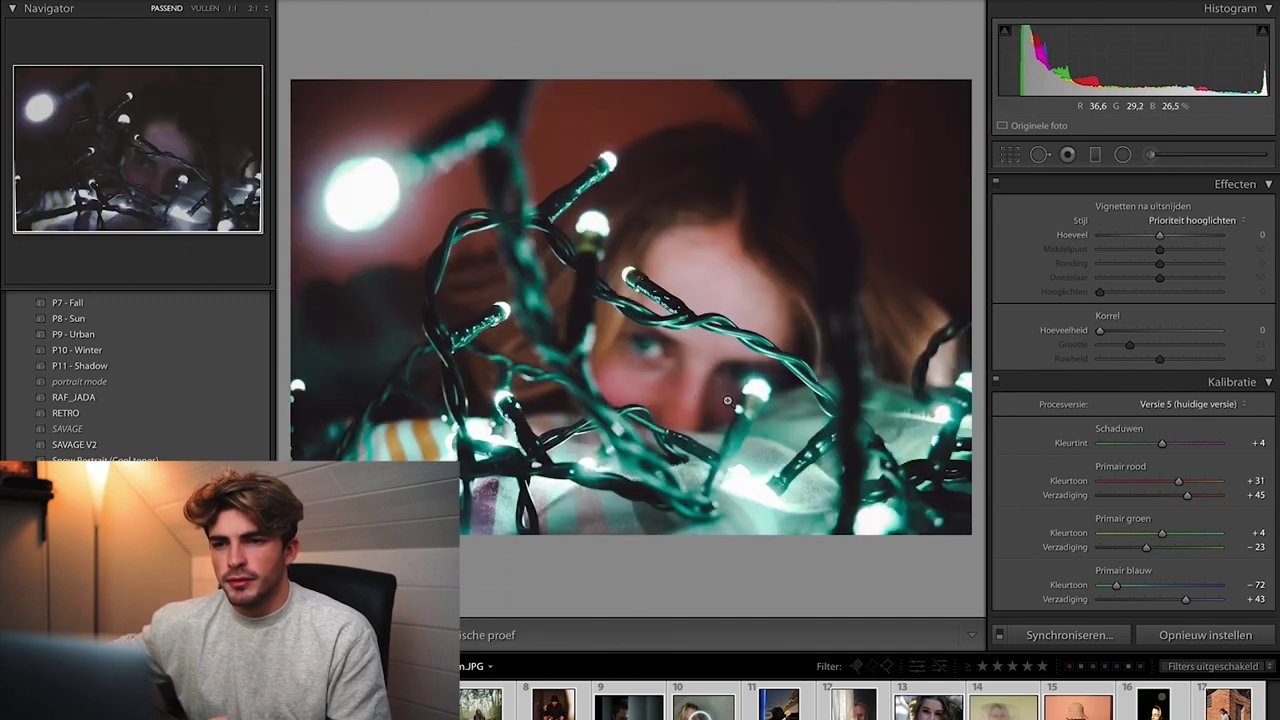
# Raise the black point of the RGB tone curve slightly
pyautogui.scroll(10, 1117, 390)
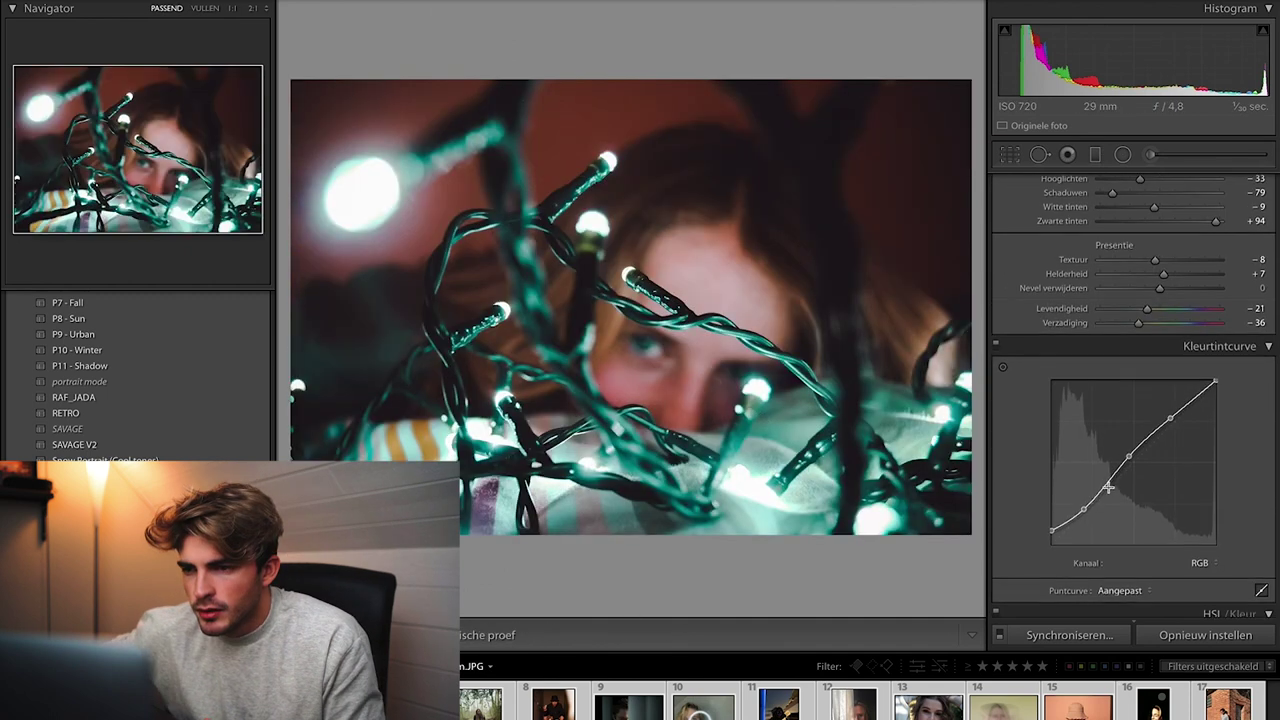
pyautogui.moveTo(1052, 528)
pyautogui.mouseDown()
pyautogui.moveTo(1050, 516)
pyautogui.moveTo(1047, 526)
pyautogui.mouseUp()
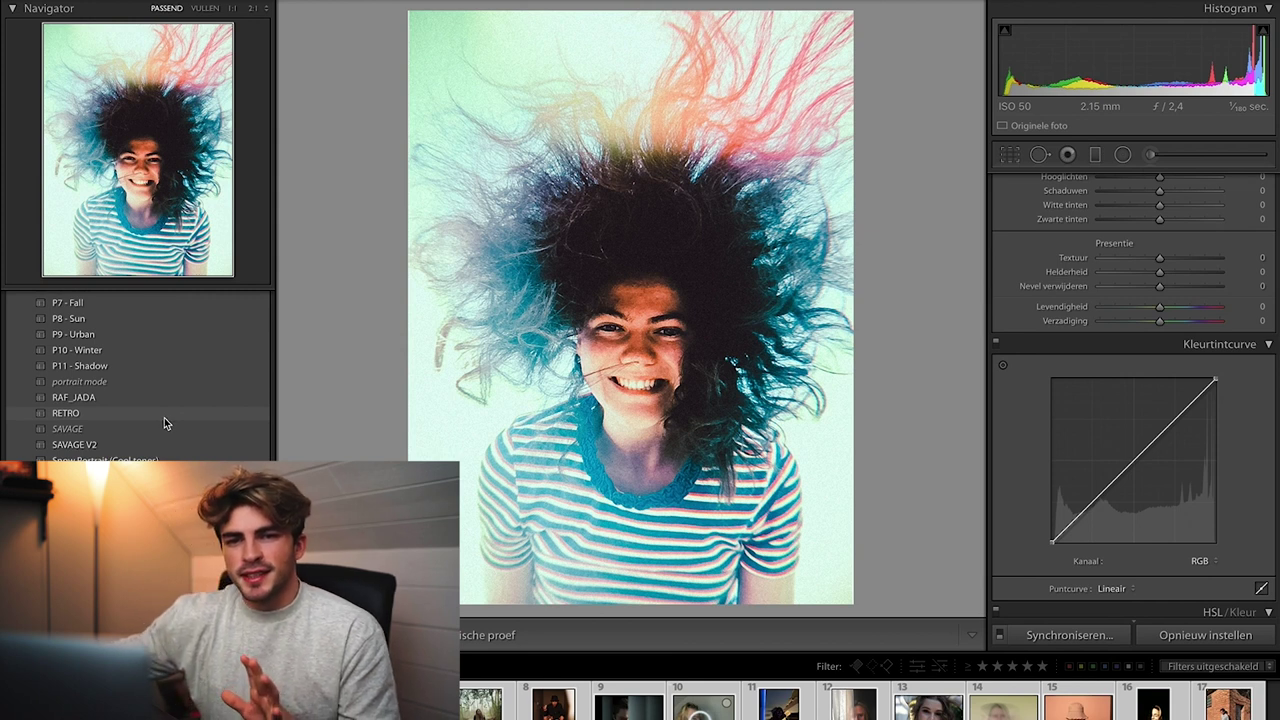
# Apply the RETRO preset to the portrait with the flying hair and set temperature to +16 and contrast to +60
pyautogui.click(164, 418)
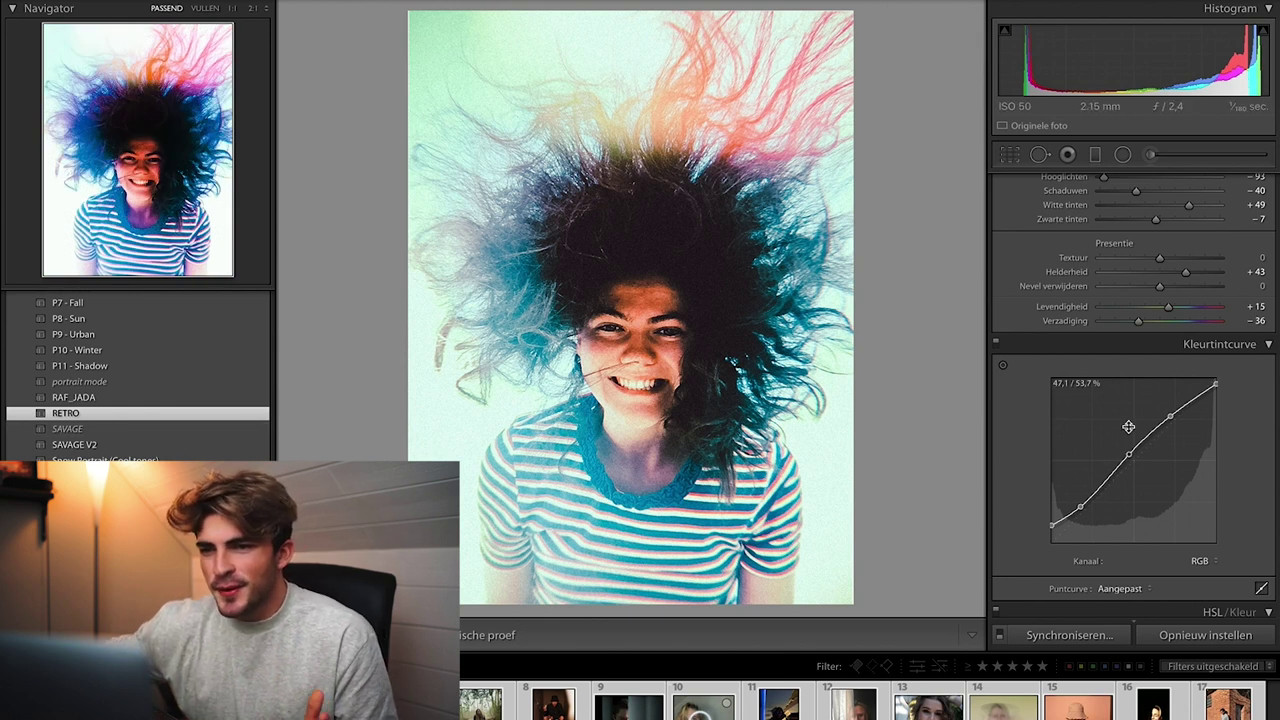
pyautogui.scroll(4, 1125, 405)
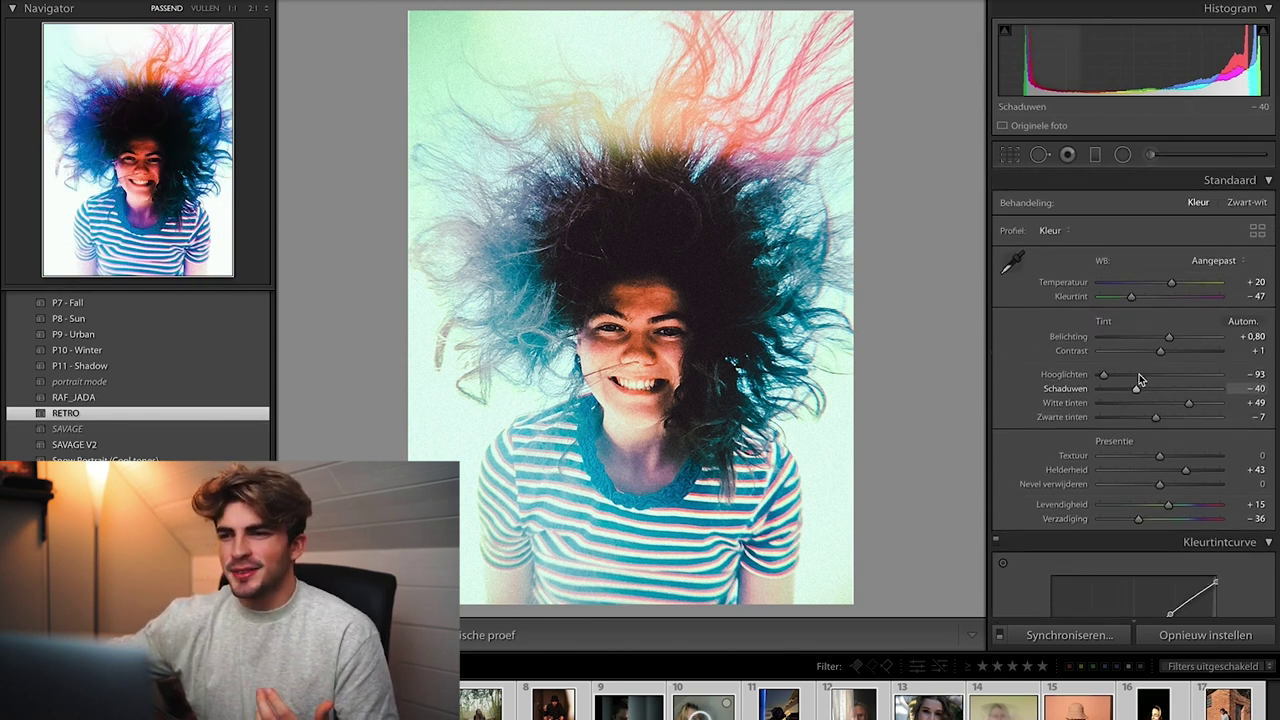
pyautogui.moveTo(1150, 284)
pyautogui.mouseDown()
pyautogui.moveTo(1199, 287)
pyautogui.moveTo(1168, 286)
pyautogui.mouseUp()
pyautogui.moveTo(1160, 350); pyautogui.dragTo(1168, 349)
# Set the vibrance to −16, saturation to −27, shadows to −48 and whites to −100
pyautogui.moveTo(1168, 504); pyautogui.dragTo(1146, 523)
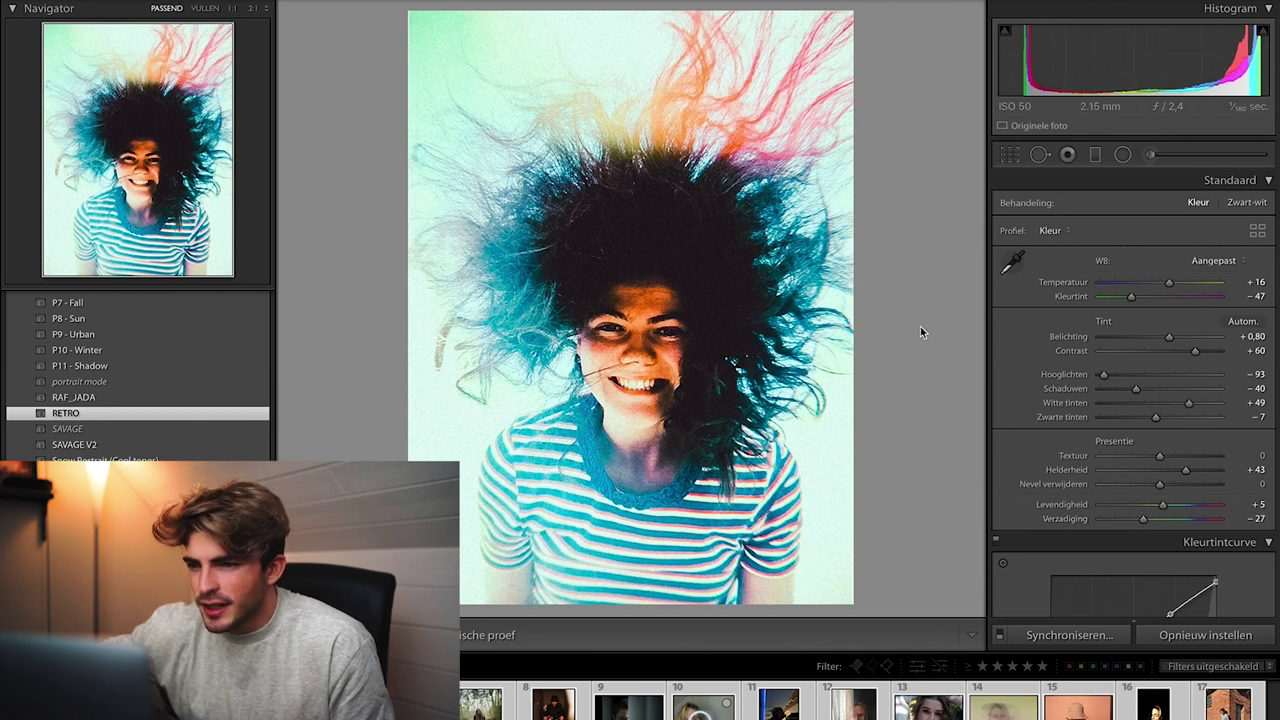
pyautogui.moveTo(1142, 502); pyautogui.dragTo(1150, 503)
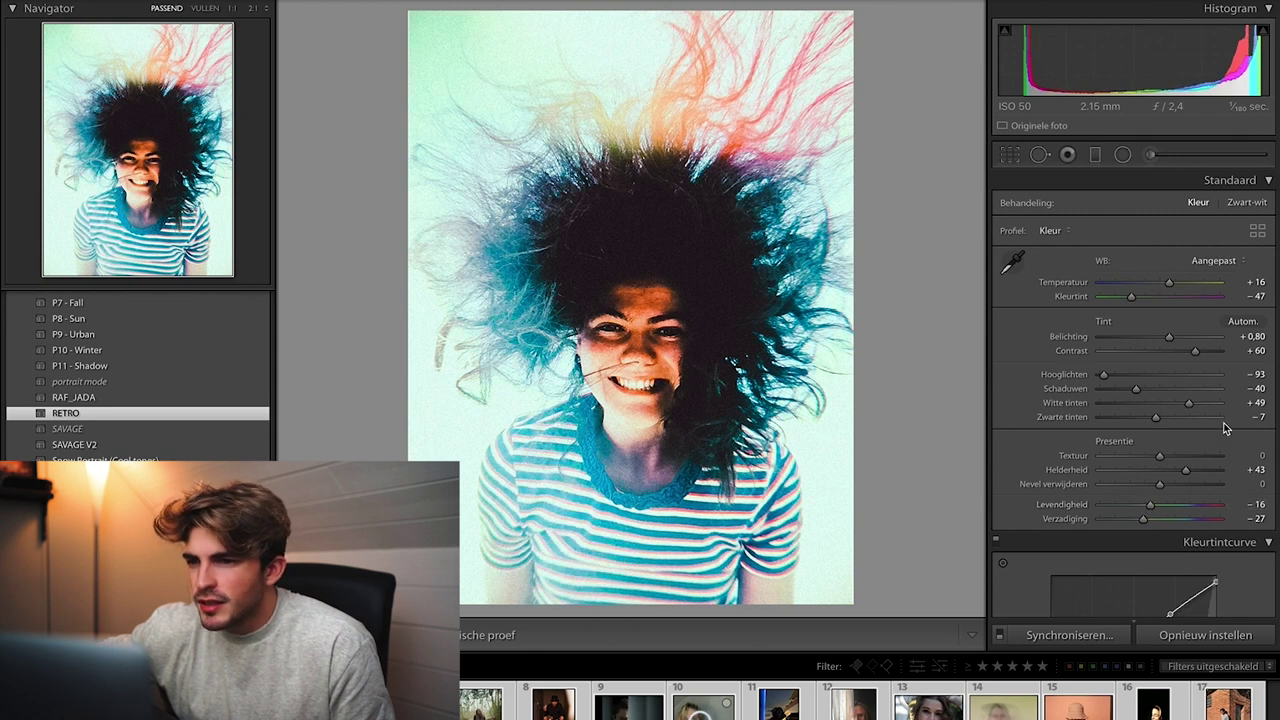
pyautogui.moveTo(1135, 388); pyautogui.dragTo(1094, 397)
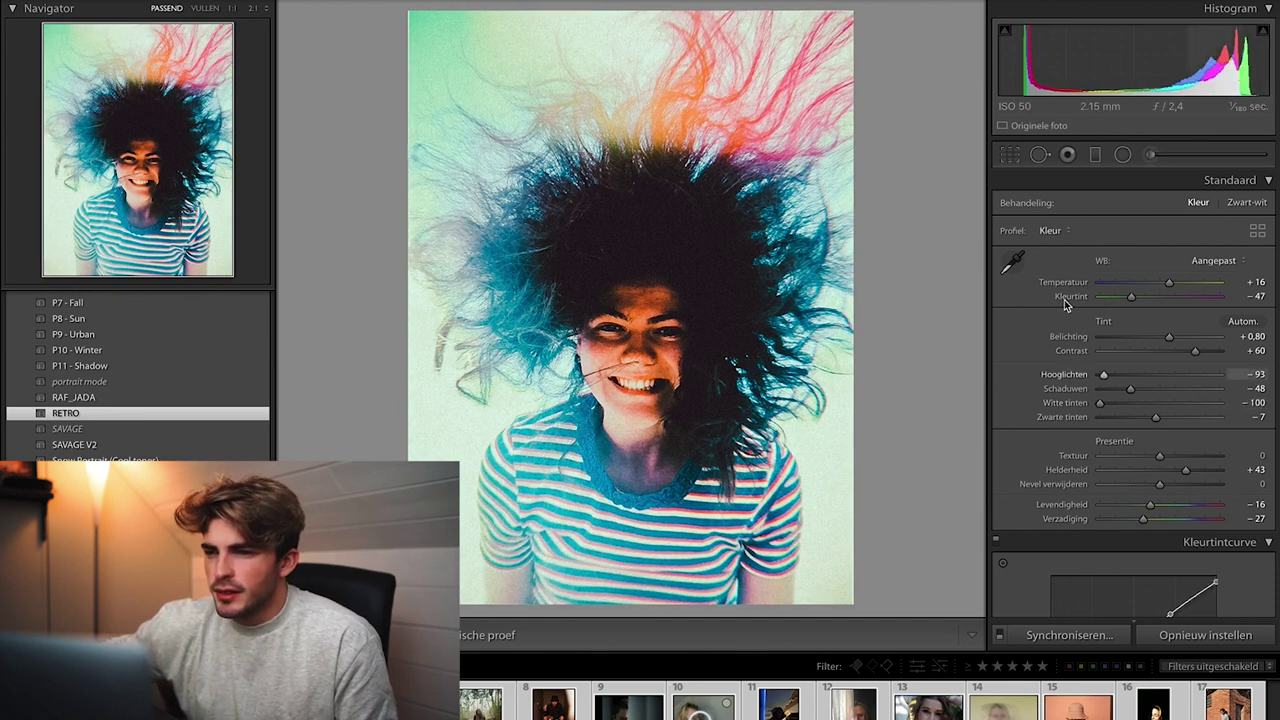
# Set the exposure of the flying-hair portrait to +0.50 and inspect the image zoomed in and out
pyautogui.moveTo(1166, 337); pyautogui.dragTo(1163, 342)
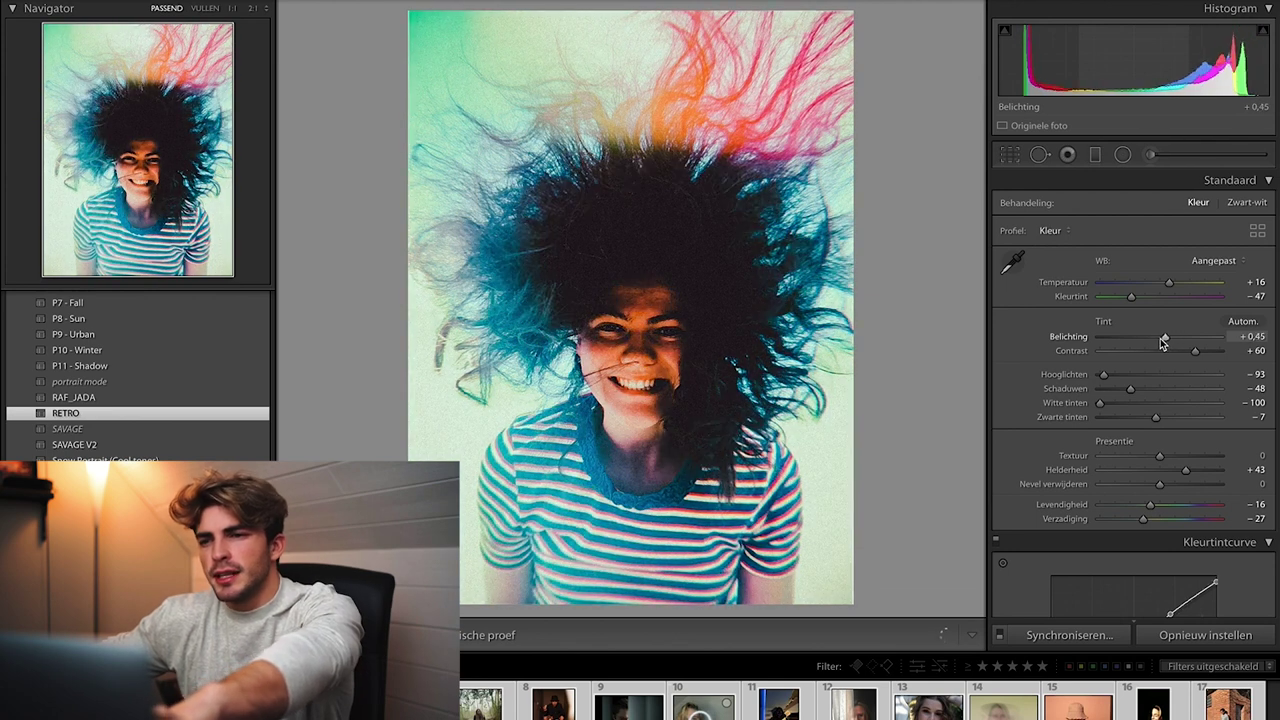
pyautogui.moveTo(1163, 343); pyautogui.dragTo(1162, 343)
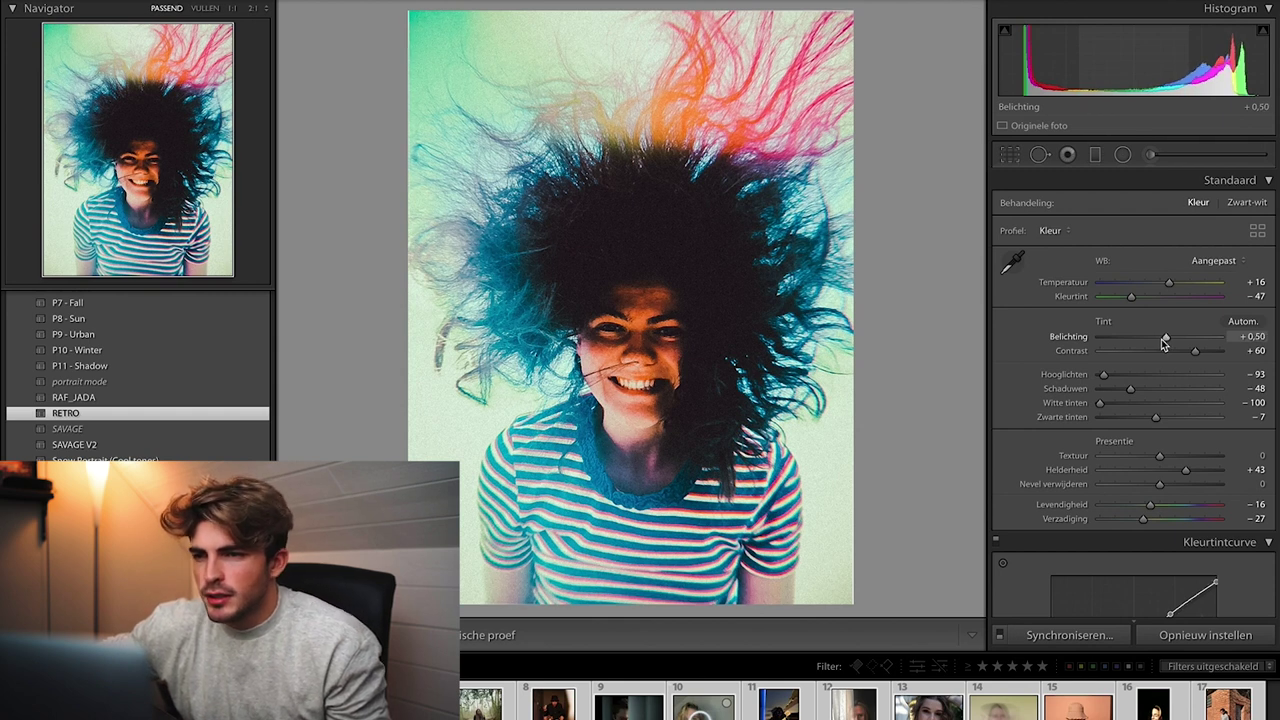
pyautogui.click(638, 316)
pyautogui.click(638, 316)
pyautogui.click(638, 316)
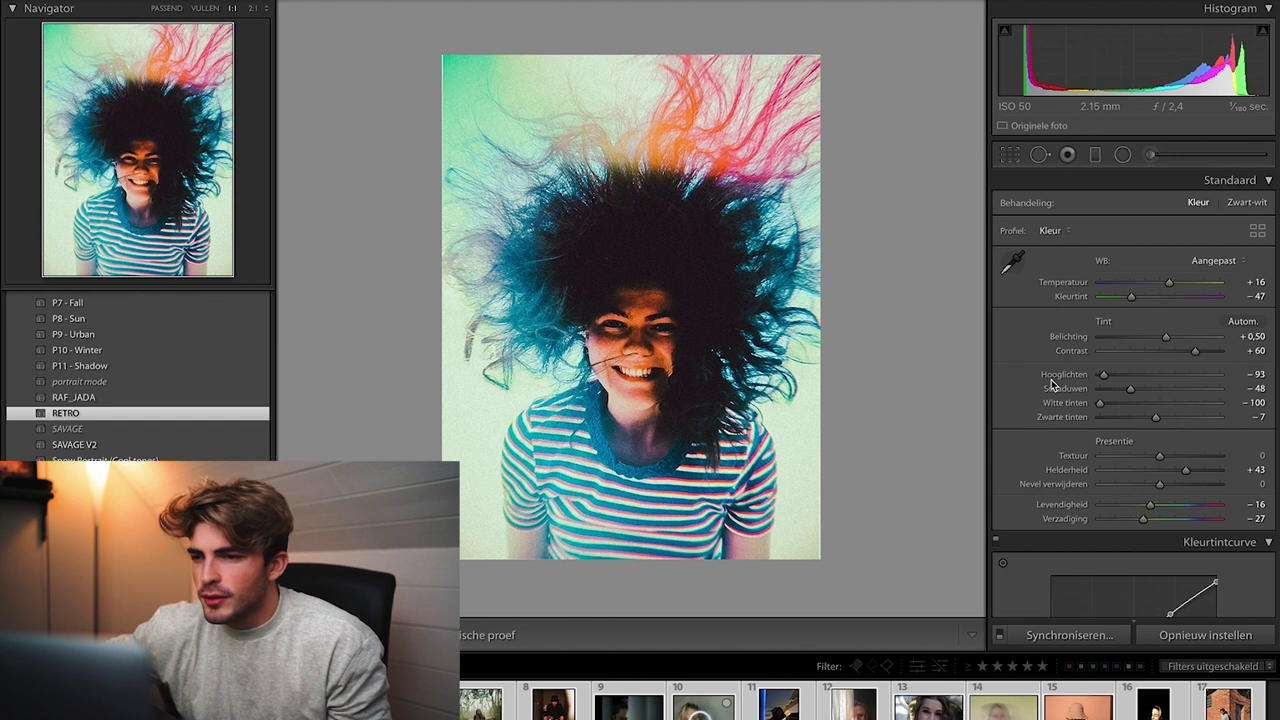
# Reduce the orange saturation and raise the orange luminance to +13 in the HSL settings
pyautogui.scroll(-5, 1051, 385)
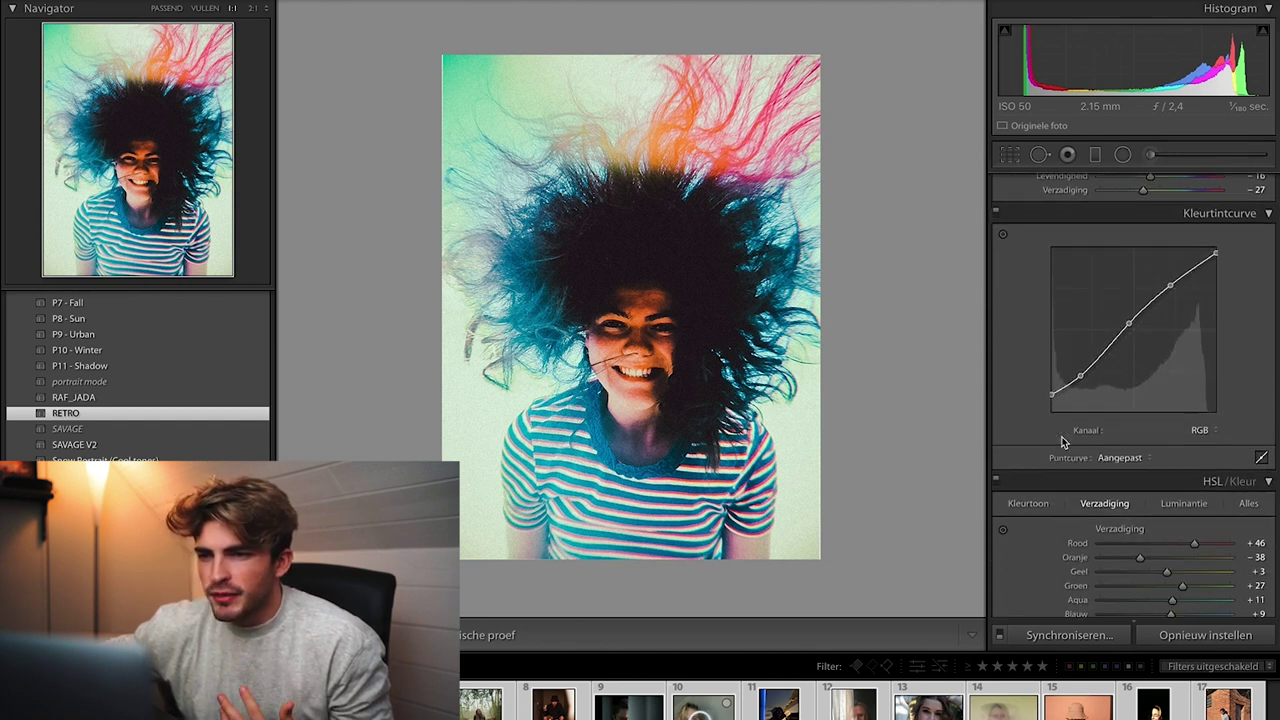
pyautogui.scroll(-3, 1063, 441)
pyautogui.scroll(-2, 1118, 441)
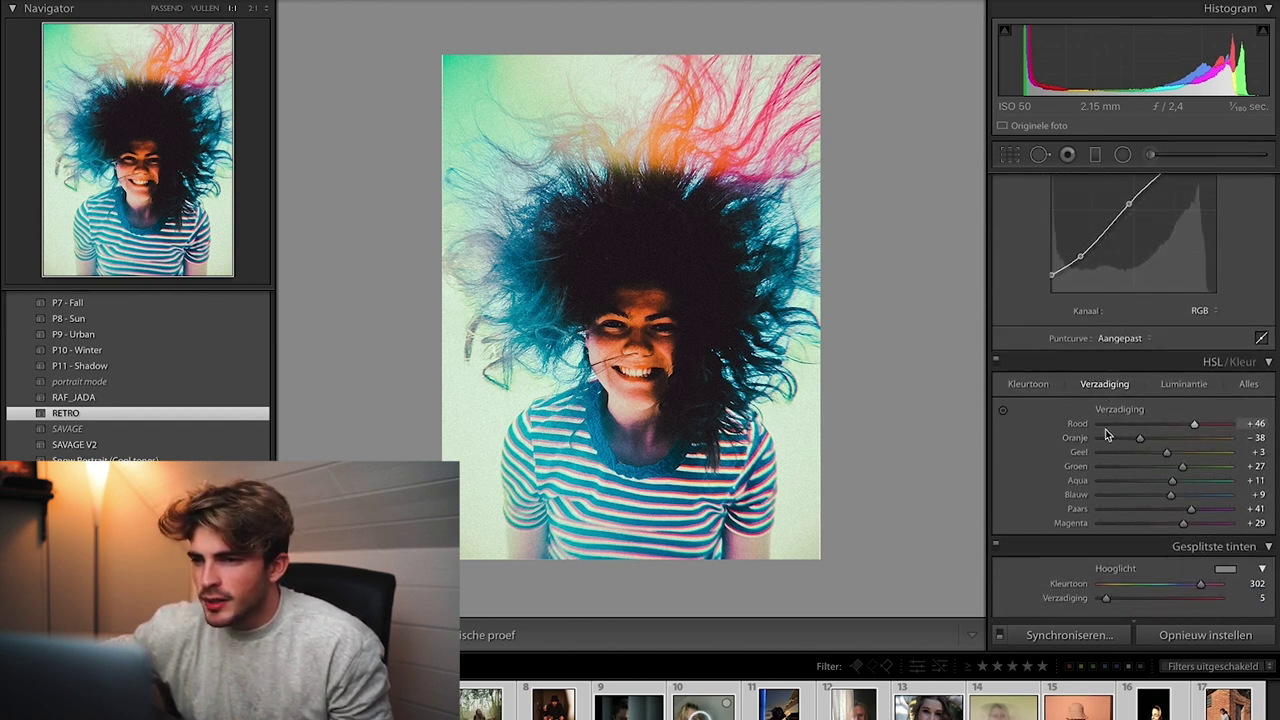
pyautogui.click(1250, 333)
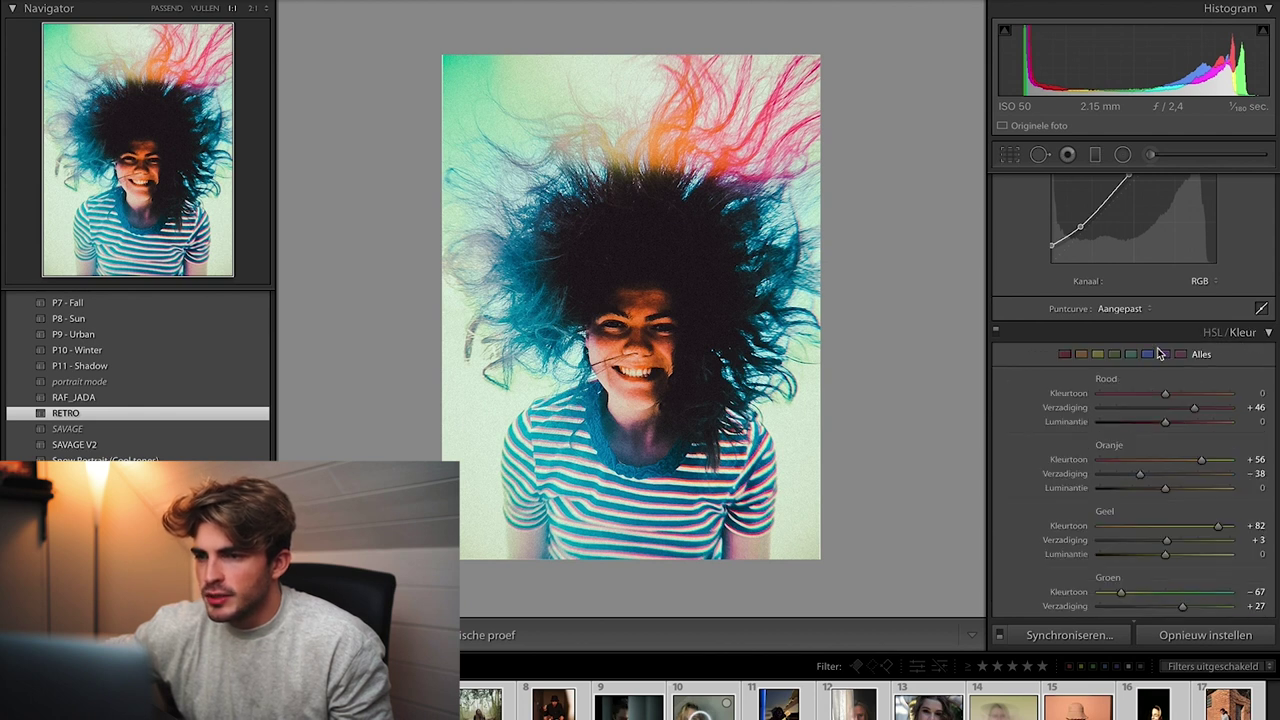
pyautogui.click(1212, 336)
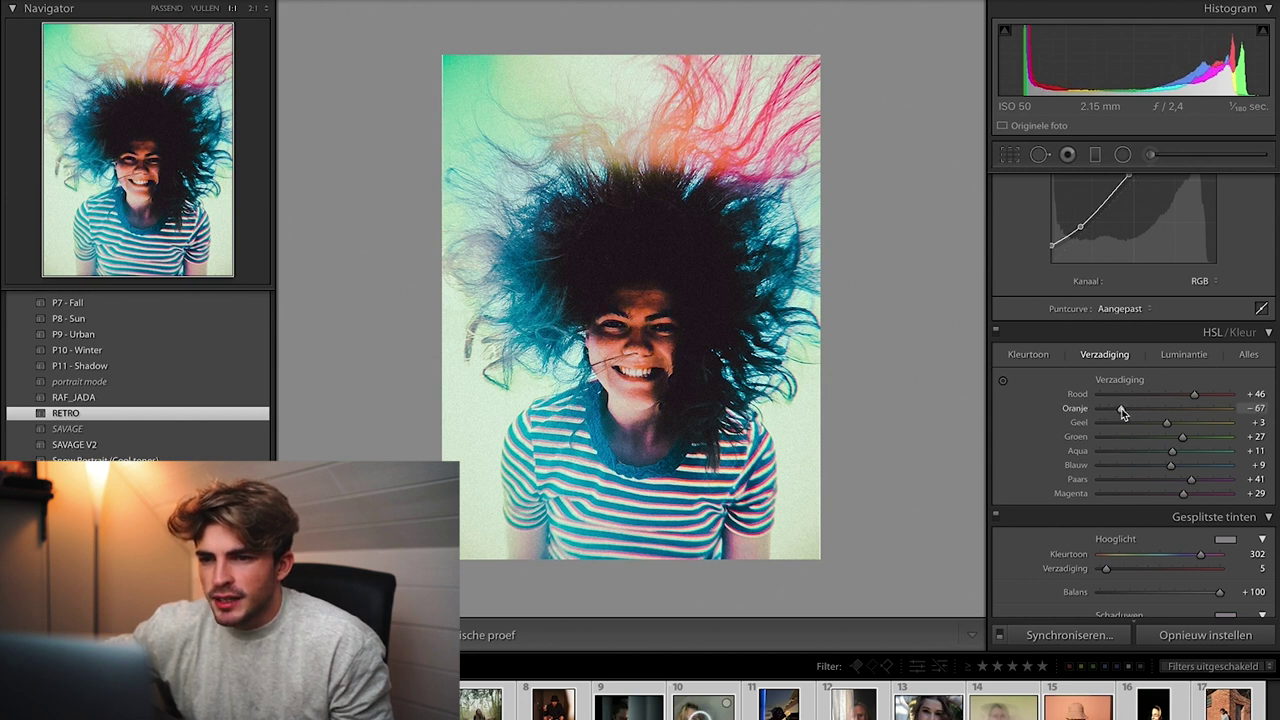
pyautogui.moveTo(1115, 408); pyautogui.dragTo(1272, 425)
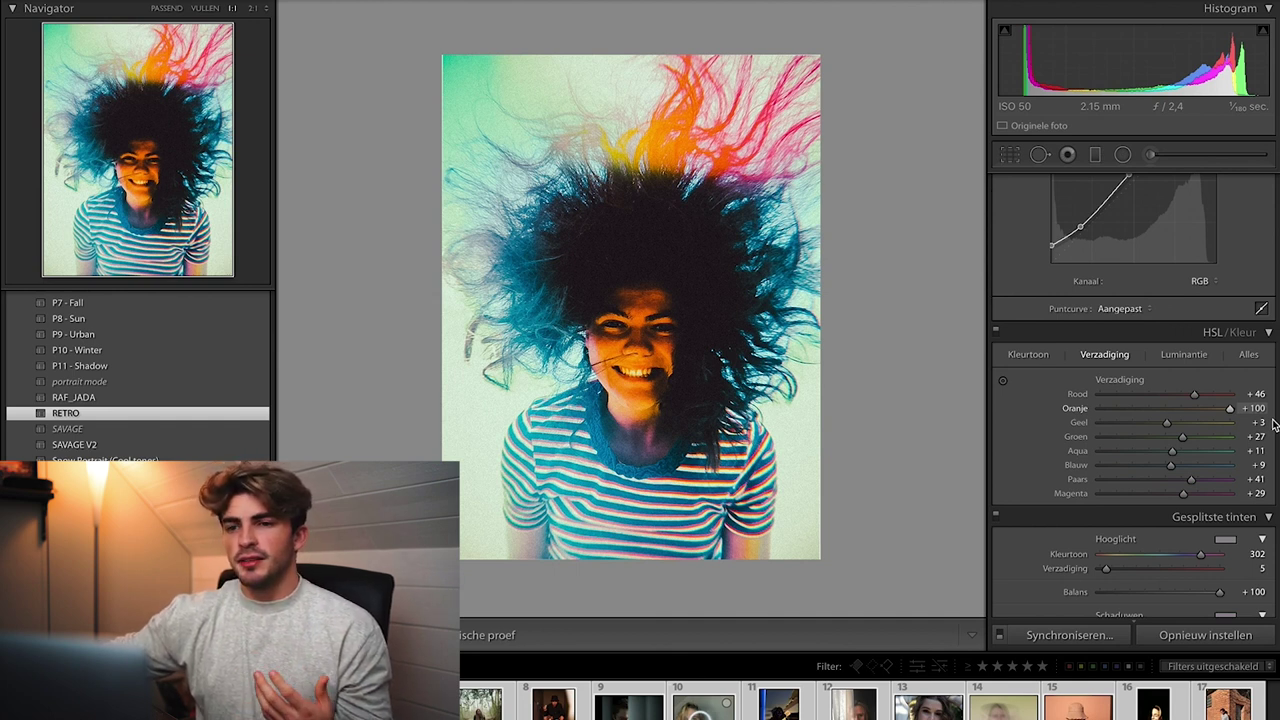
pyautogui.moveTo(1230, 408); pyautogui.dragTo(1122, 410)
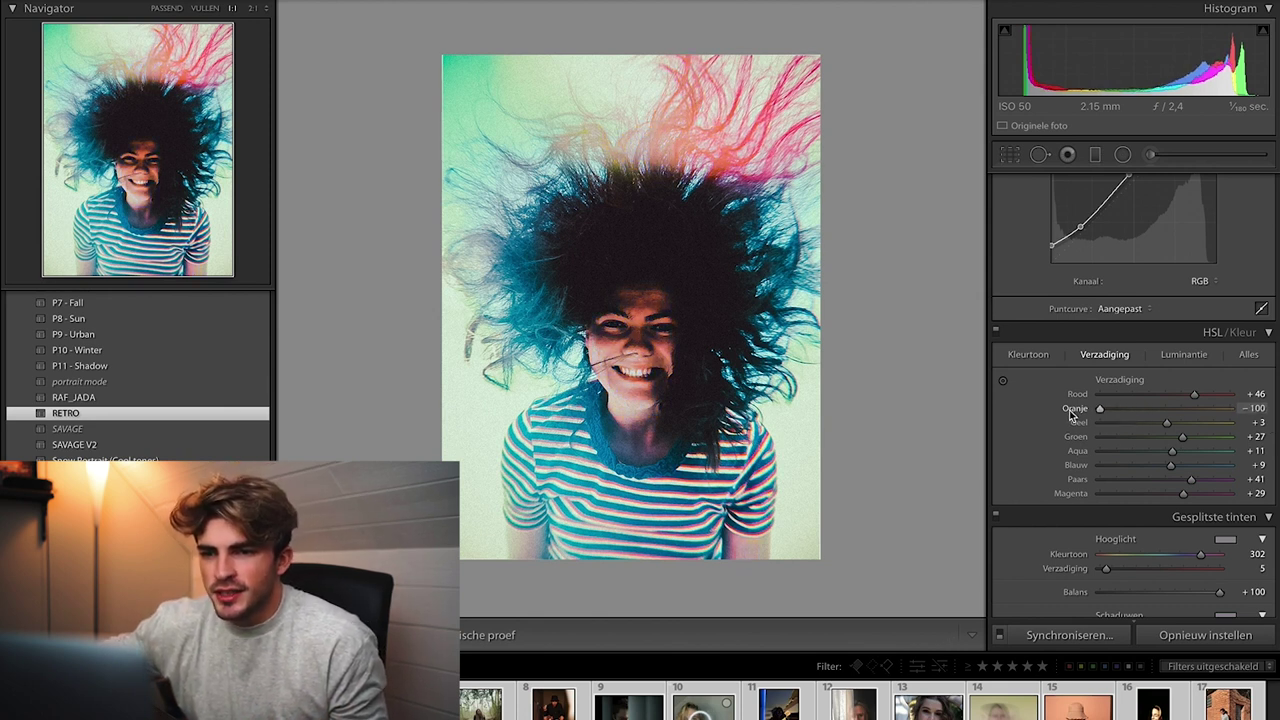
pyautogui.moveTo(1108, 409); pyautogui.dragTo(1165, 412)
pyautogui.click(1184, 355)
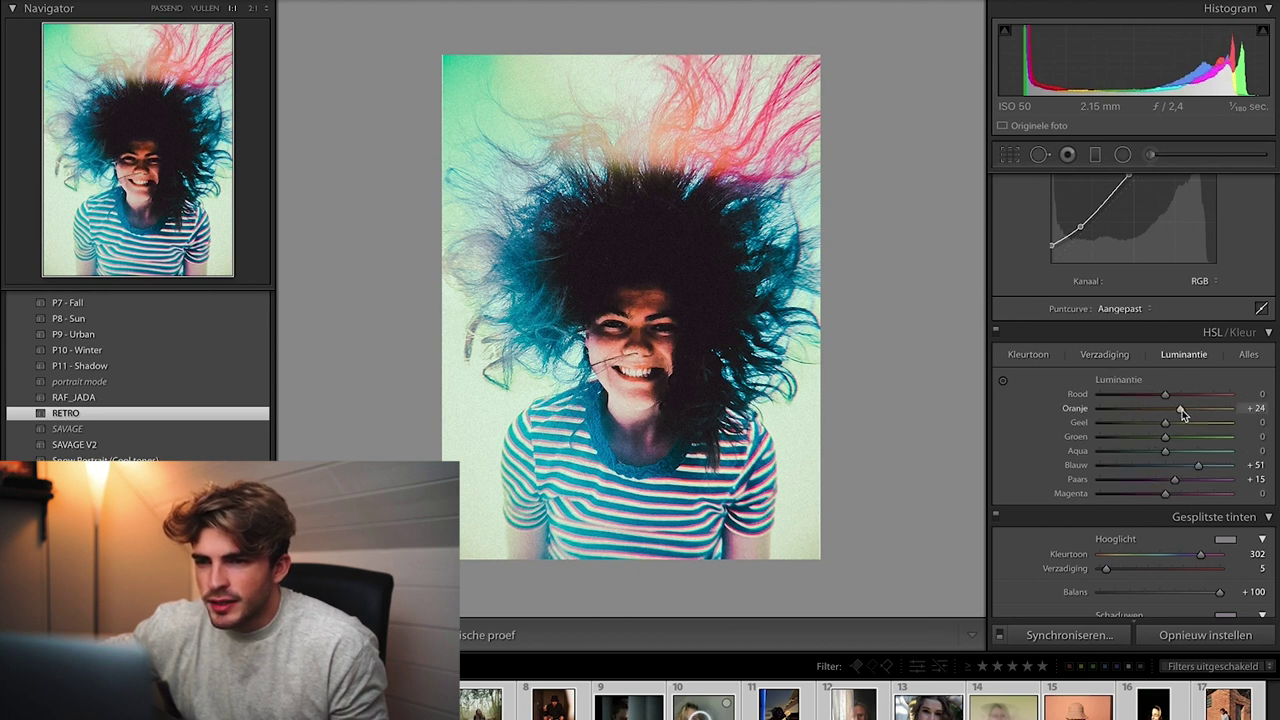
# Reshape the RGB tone curve by adjusting its black point, shadow point and upper highlight point into a nearly straight line
pyautogui.scroll(5, 1120, 430)
pyautogui.moveTo(1055, 487)
pyautogui.mouseDown()
pyautogui.moveTo(1050, 466)
pyautogui.moveTo(1040, 480)
pyautogui.mouseUp()
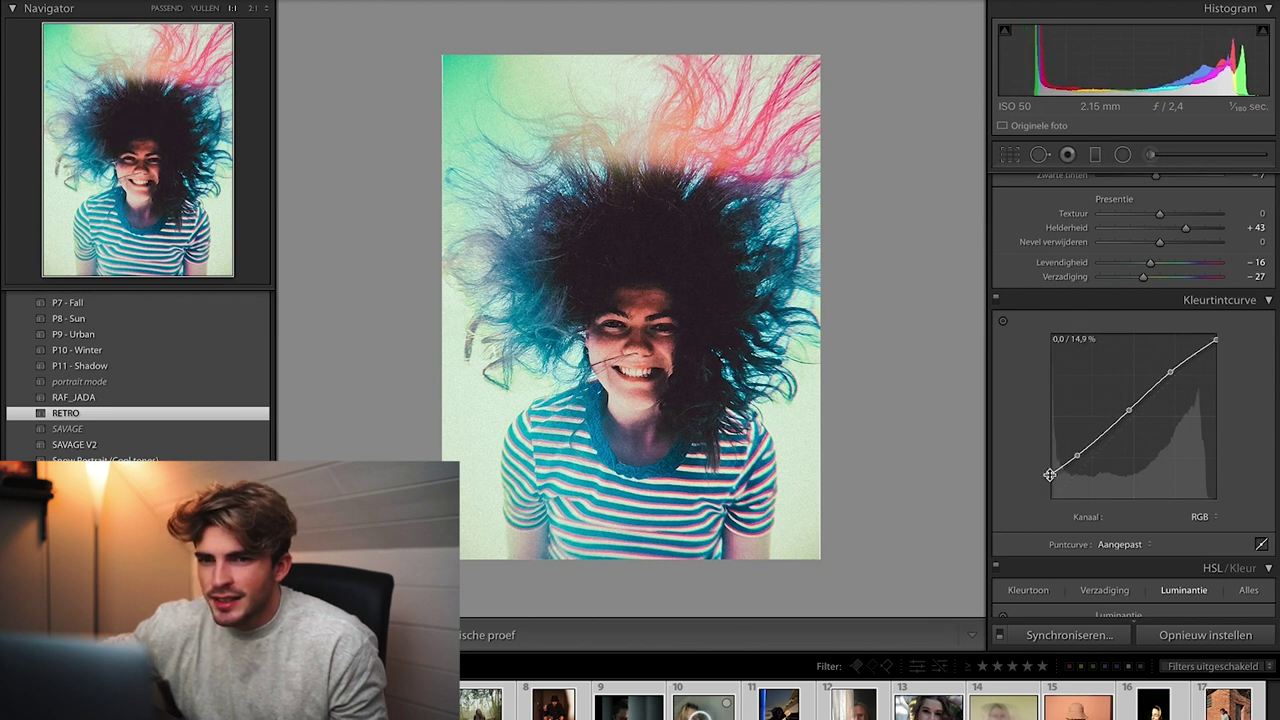
pyautogui.moveTo(1173, 378)
pyautogui.mouseDown()
pyautogui.moveTo(1174, 349)
pyautogui.moveTo(1172, 373)
pyautogui.mouseUp()
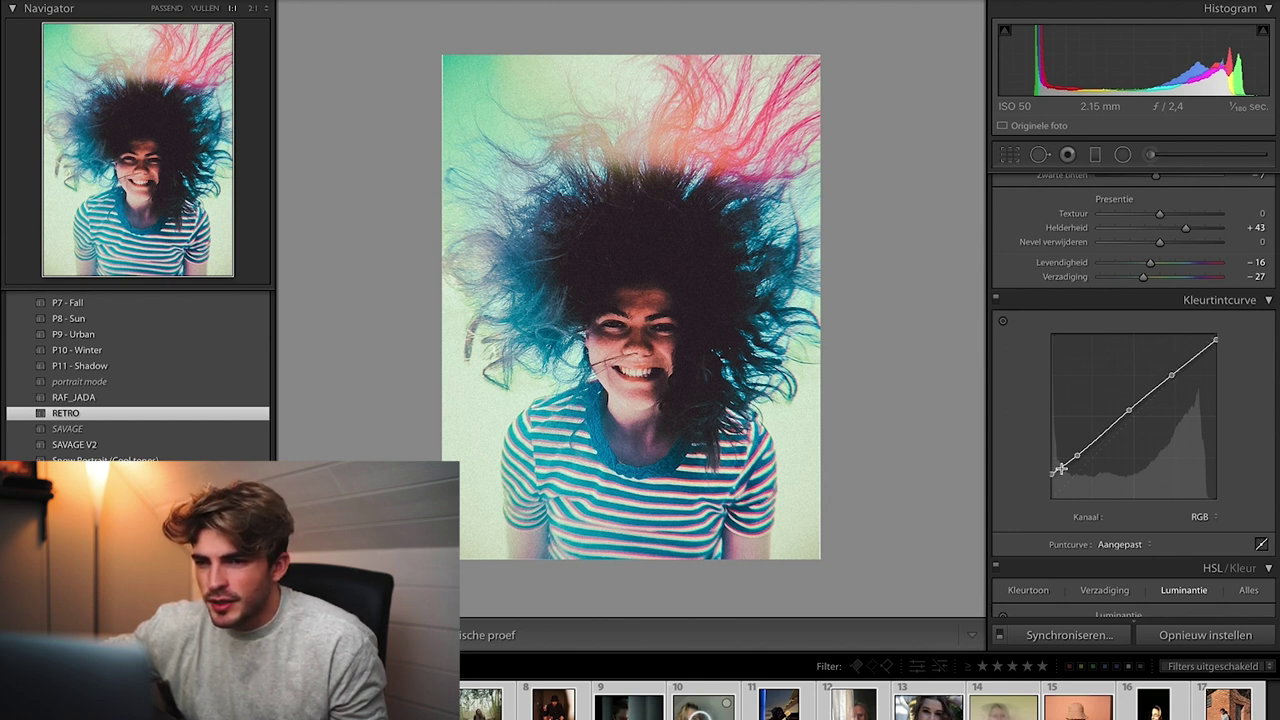
pyautogui.moveTo(1078, 462); pyautogui.dragTo(1042, 489)
# Set the calibration's red primary to hue +10 and saturation +57, and its blue primary to hue −52 and saturation +63
pyautogui.scroll(-12, 1033, 460)
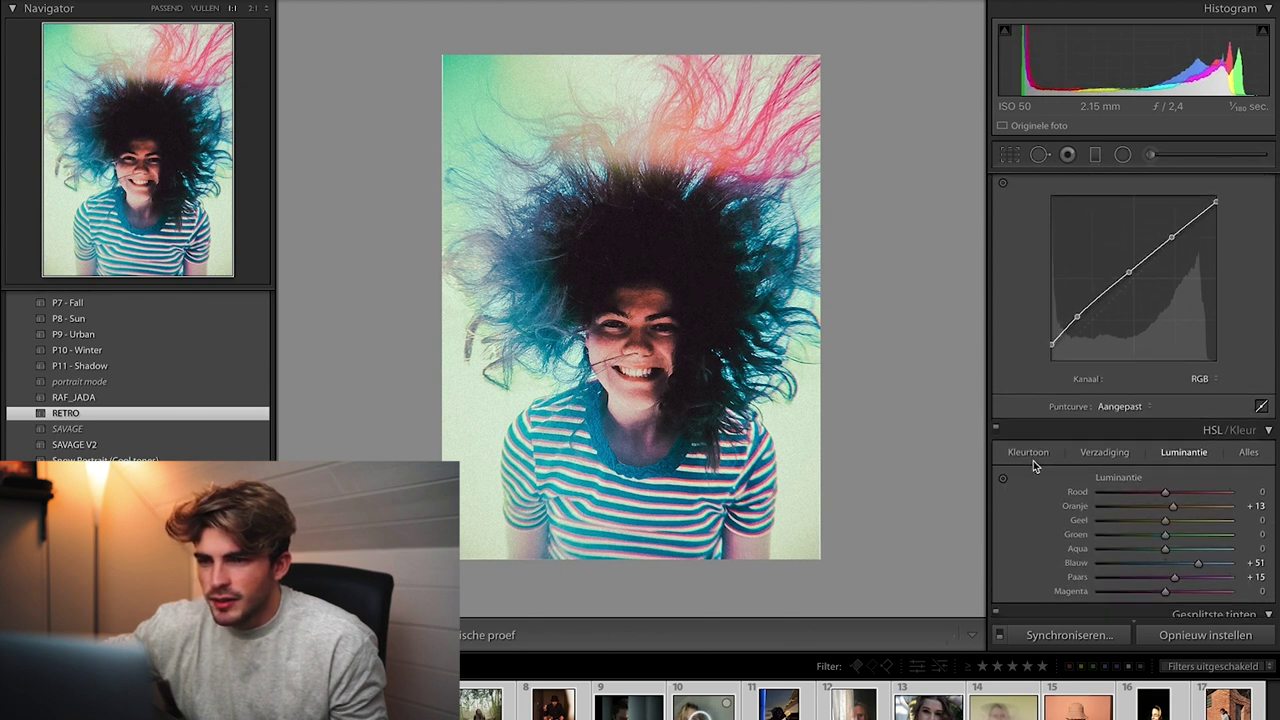
pyautogui.scroll(-10, 1034, 460)
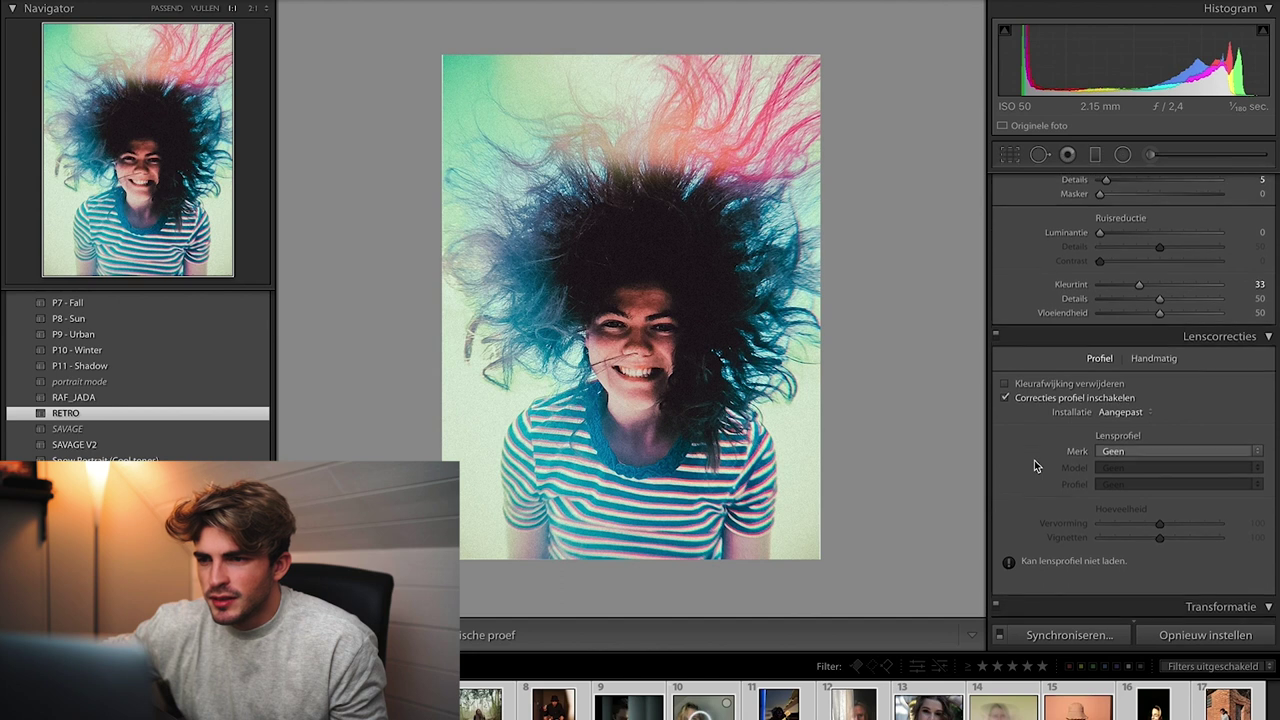
pyautogui.scroll(1, 1035, 459)
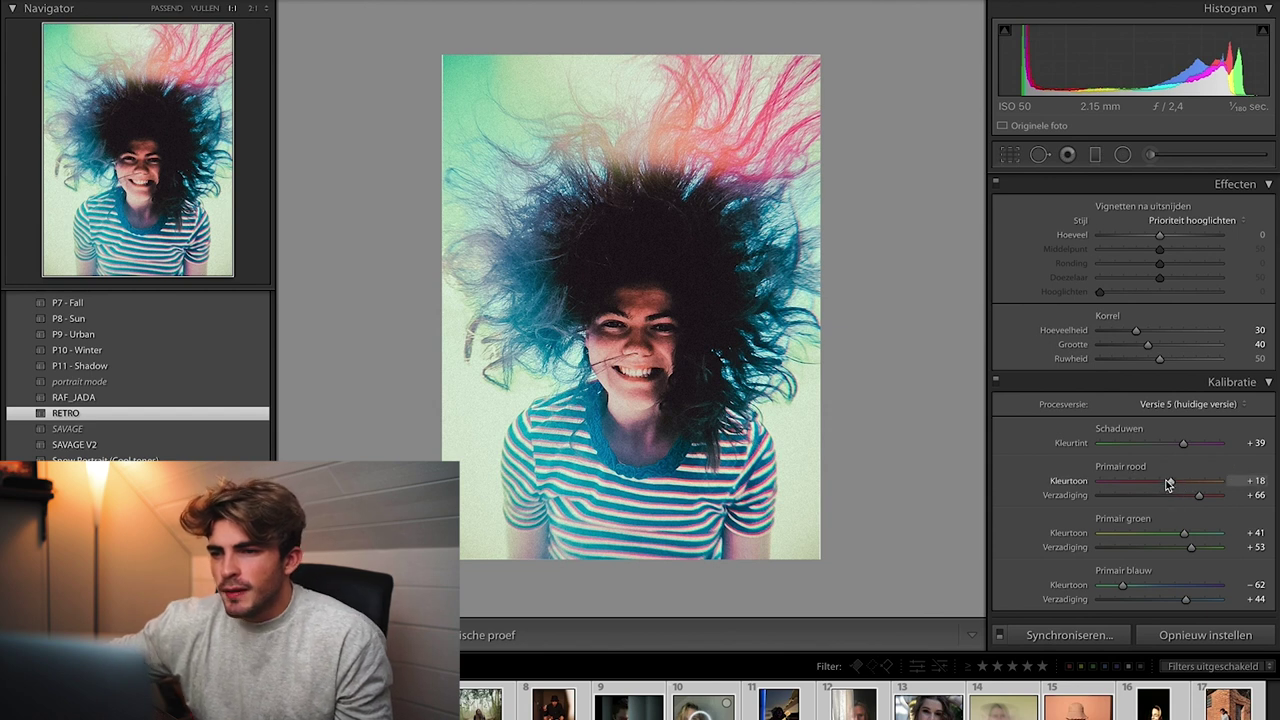
pyautogui.moveTo(1168, 481); pyautogui.dragTo(1194, 493)
pyautogui.moveTo(1123, 585); pyautogui.dragTo(1199, 602)
pyautogui.click(1132, 598)
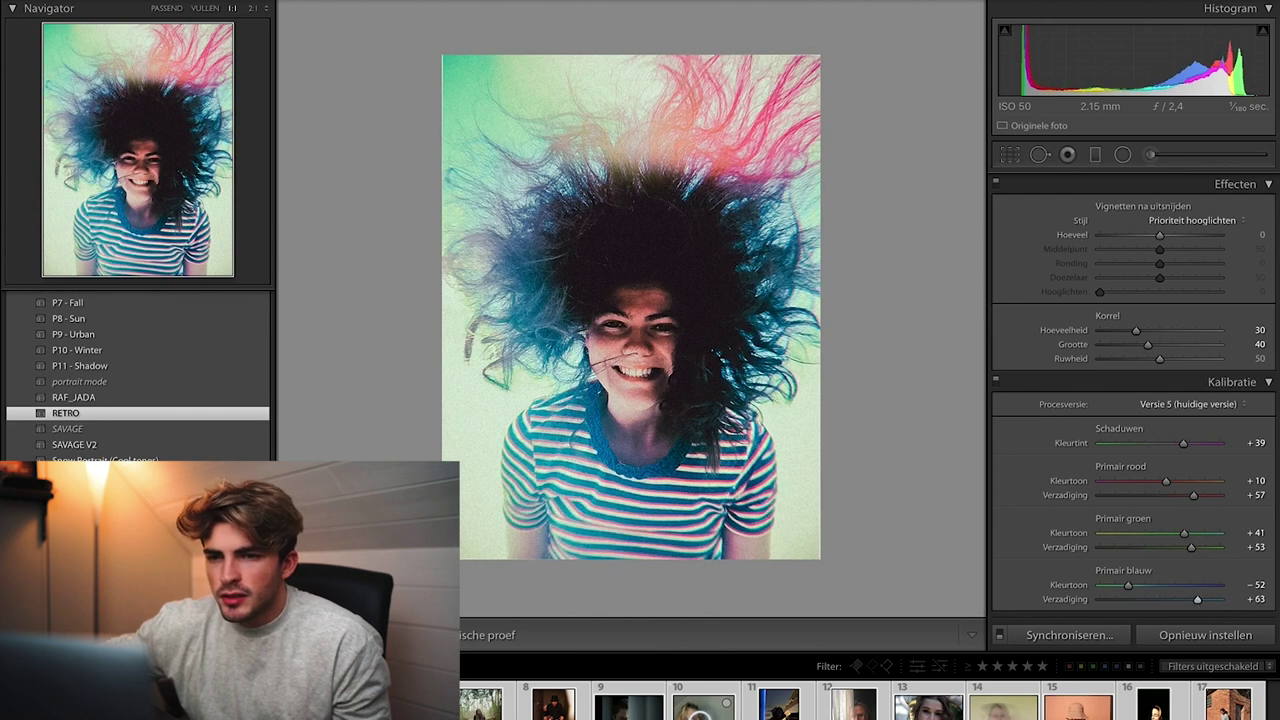
# Compare the portrait before and after editing, and lower the shadows tint in the calibration settings
pyautogui.press('y')
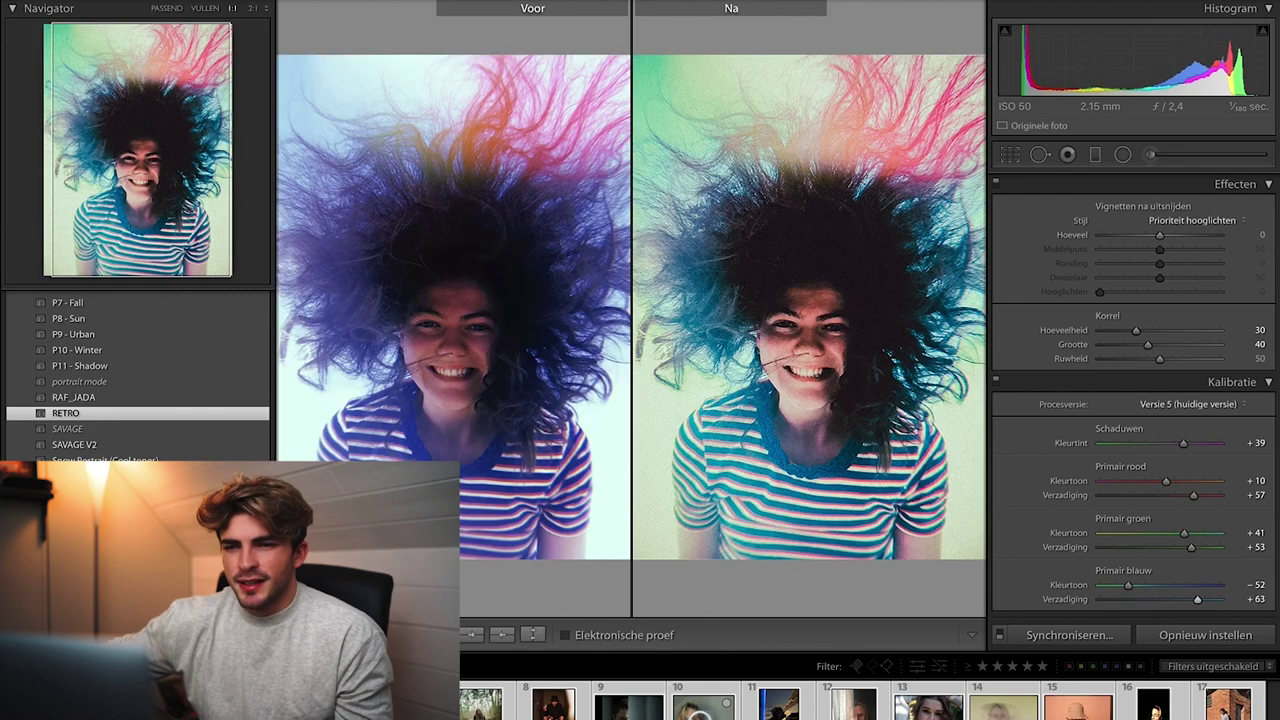
pyautogui.press('y')
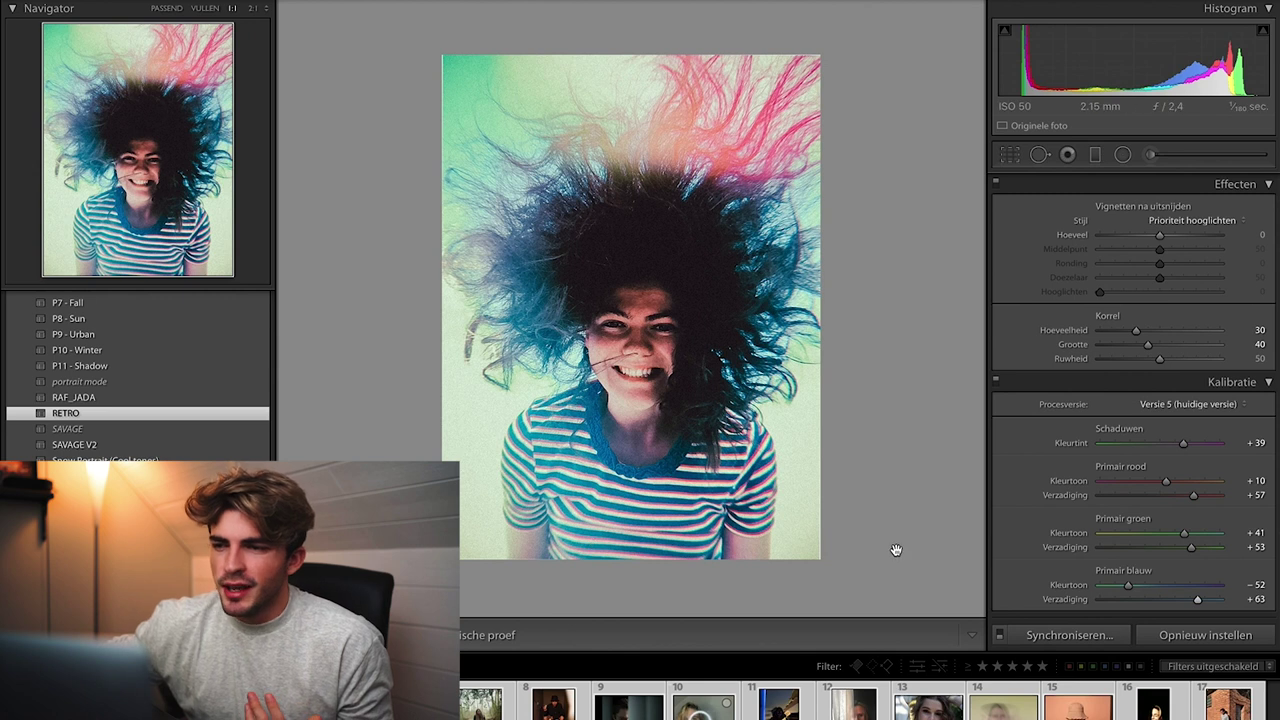
pyautogui.moveTo(1162, 446); pyautogui.dragTo(1126, 446)
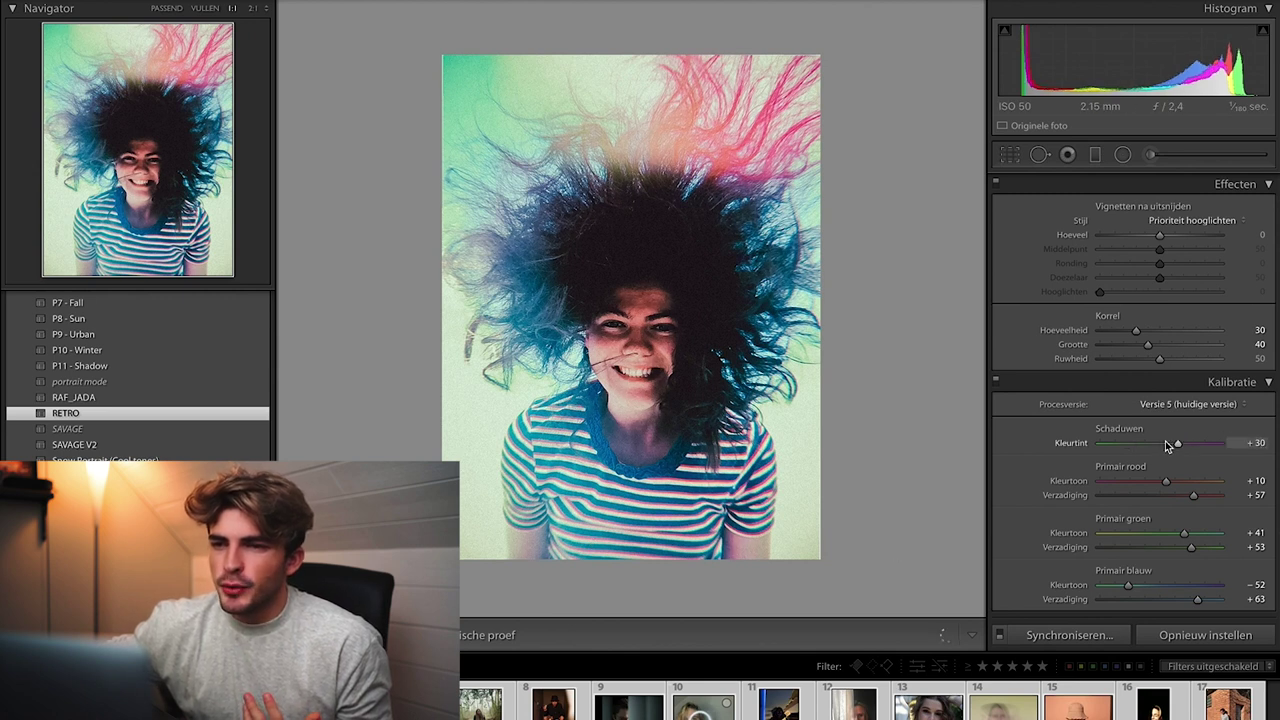
pyautogui.click(1129, 443)
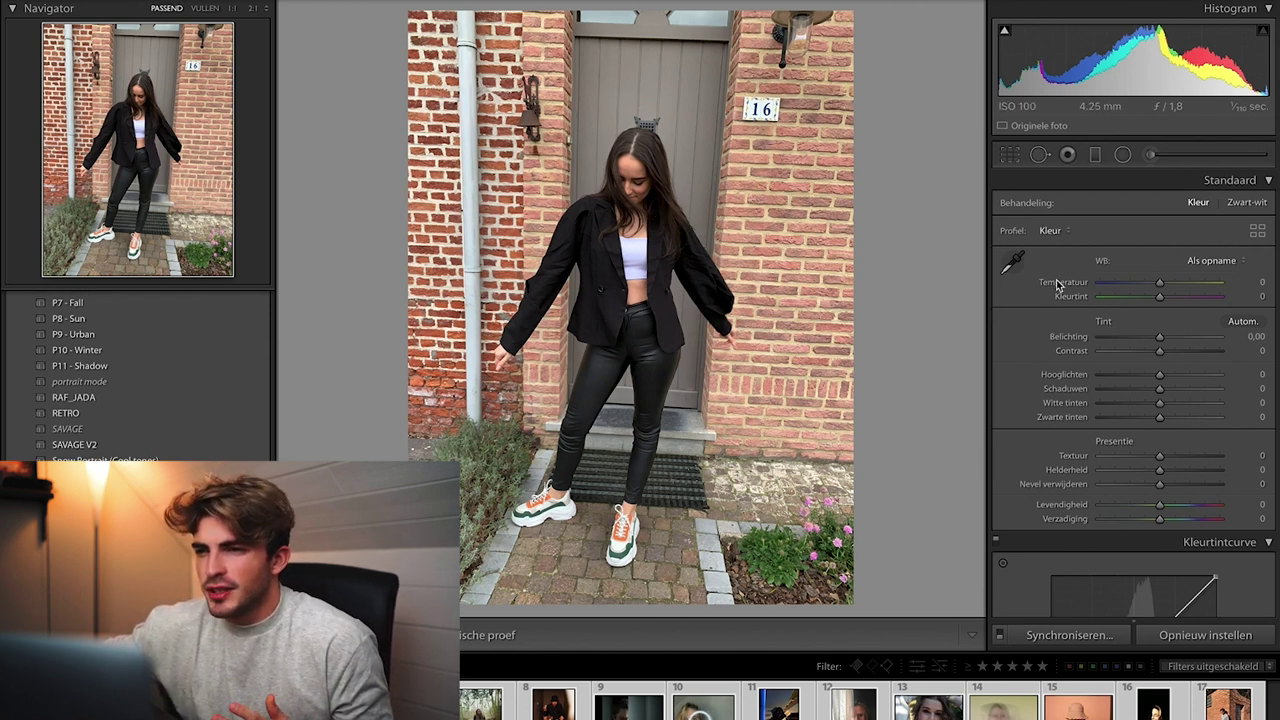
# Enable lens profile corrections for the photo of the woman standing in front of the door
pyautogui.click(1010, 156)
pyautogui.click(1010, 156)
pyautogui.scroll(-5, 1040, 305)
pyautogui.scroll(-10, 1040, 304)
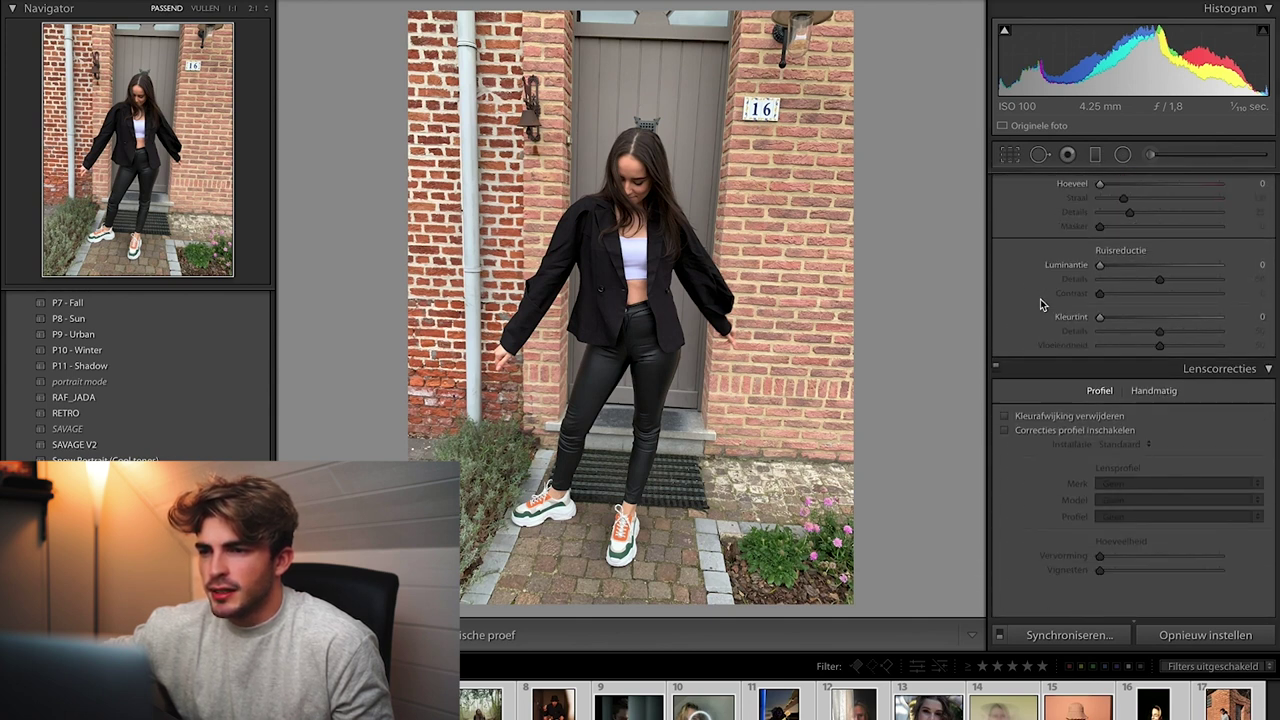
pyautogui.scroll(-3, 1050, 331)
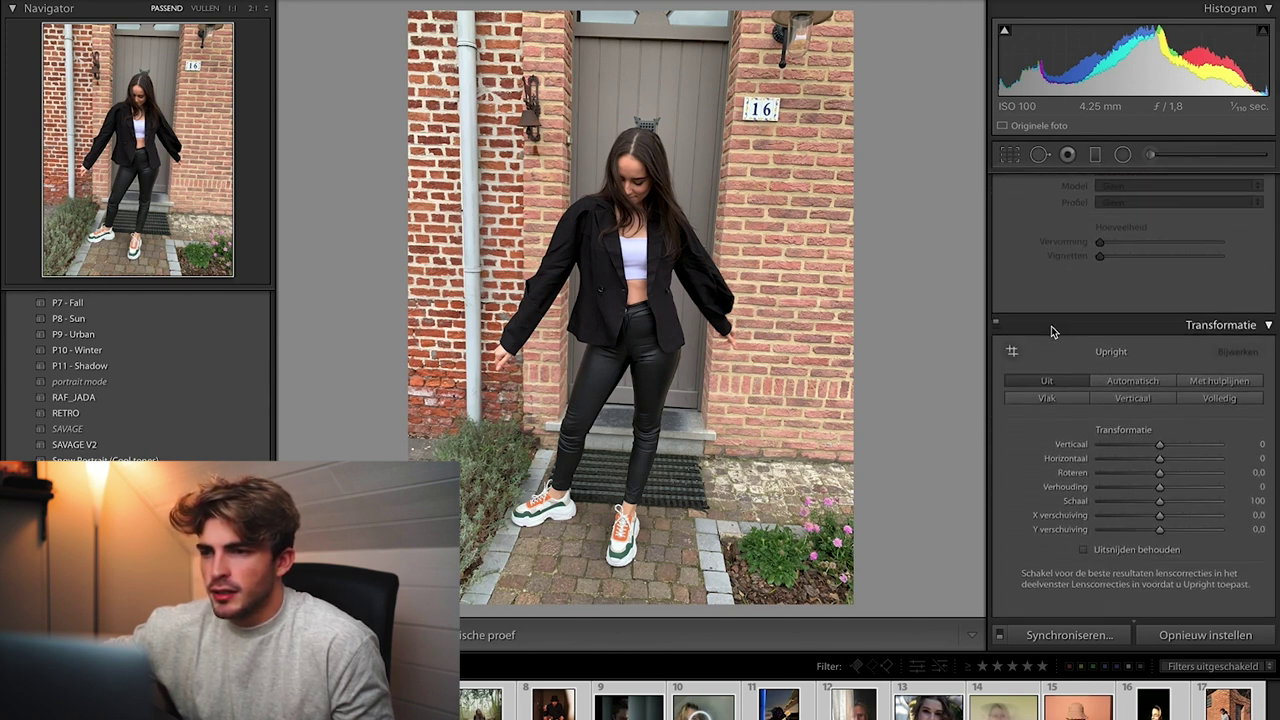
pyautogui.scroll(2, 1051, 326)
pyautogui.click(1007, 209)
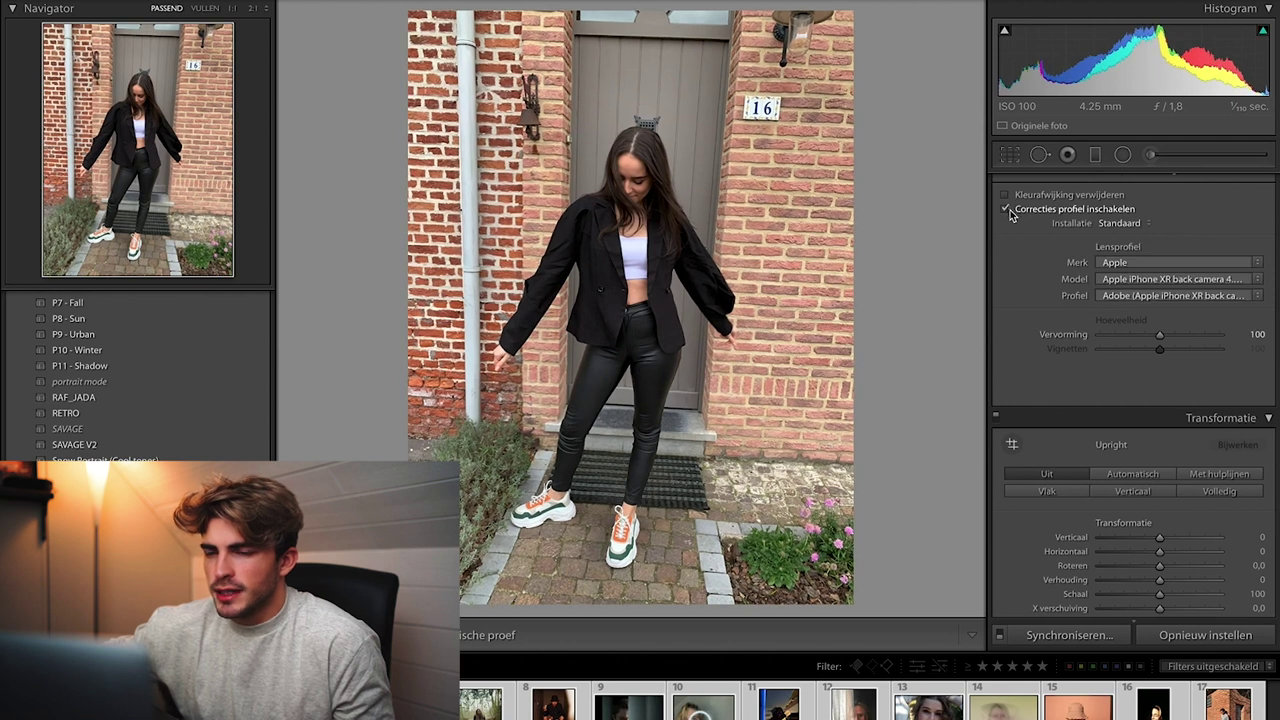
# Set the rotation in the transform settings to −3.0 to straighten the door
pyautogui.scroll(-3, 1054, 387)
pyautogui.scroll(2, 1100, 330)
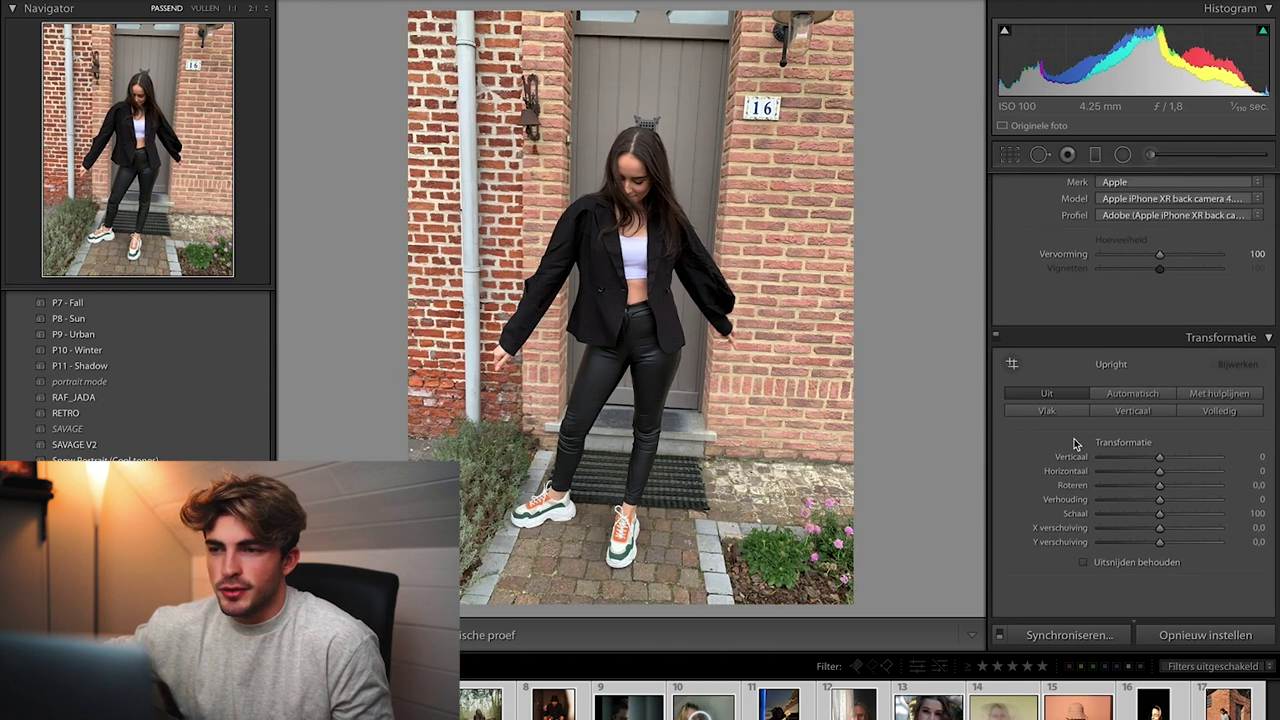
pyautogui.scroll(-3, 1046, 370)
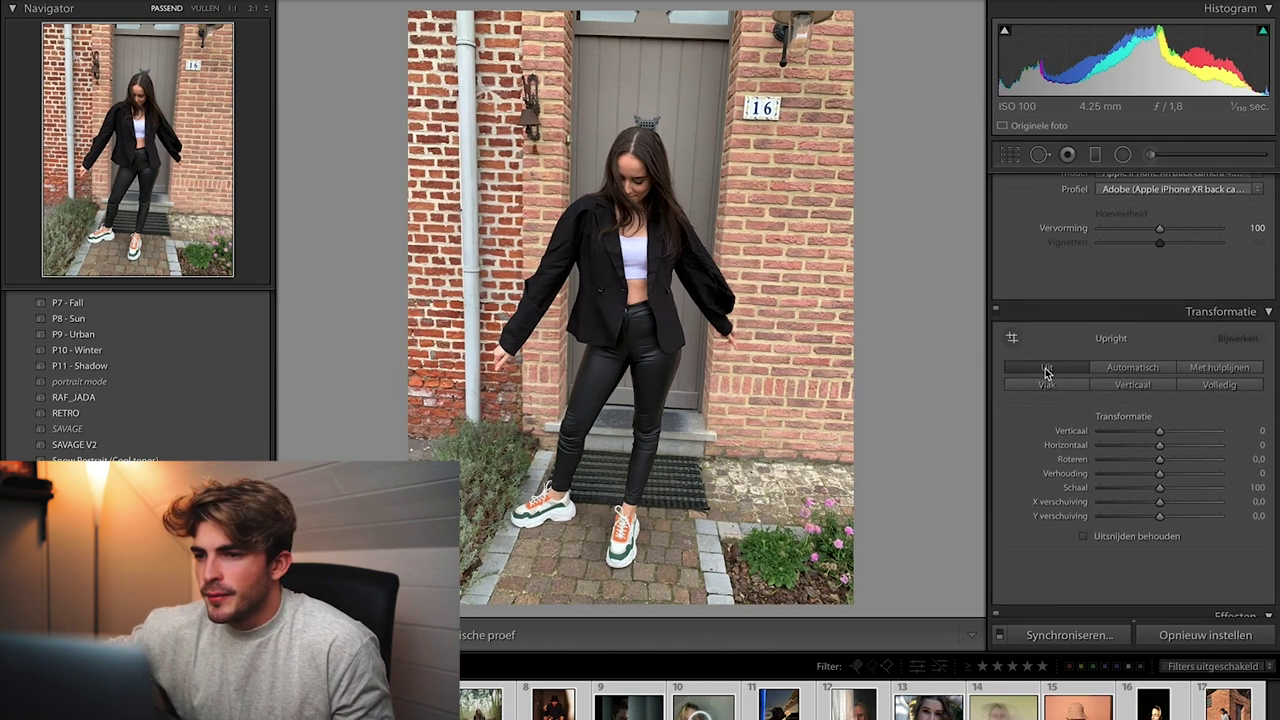
pyautogui.click(1160, 416)
pyautogui.moveTo(1160, 418); pyautogui.dragTo(1142, 416)
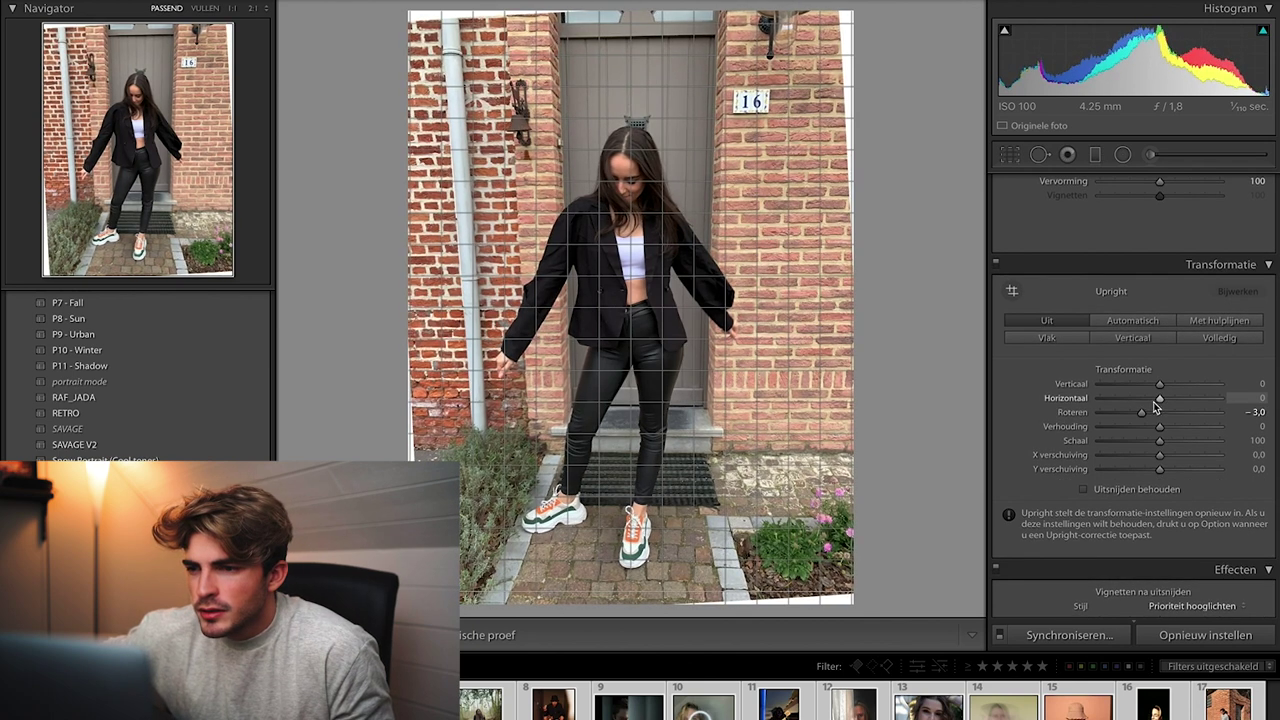
pyautogui.moveTo(1160, 459)
pyautogui.mouseDown()
pyautogui.moveTo(1148, 458)
pyautogui.moveTo(1160, 459)
pyautogui.mouseUp()
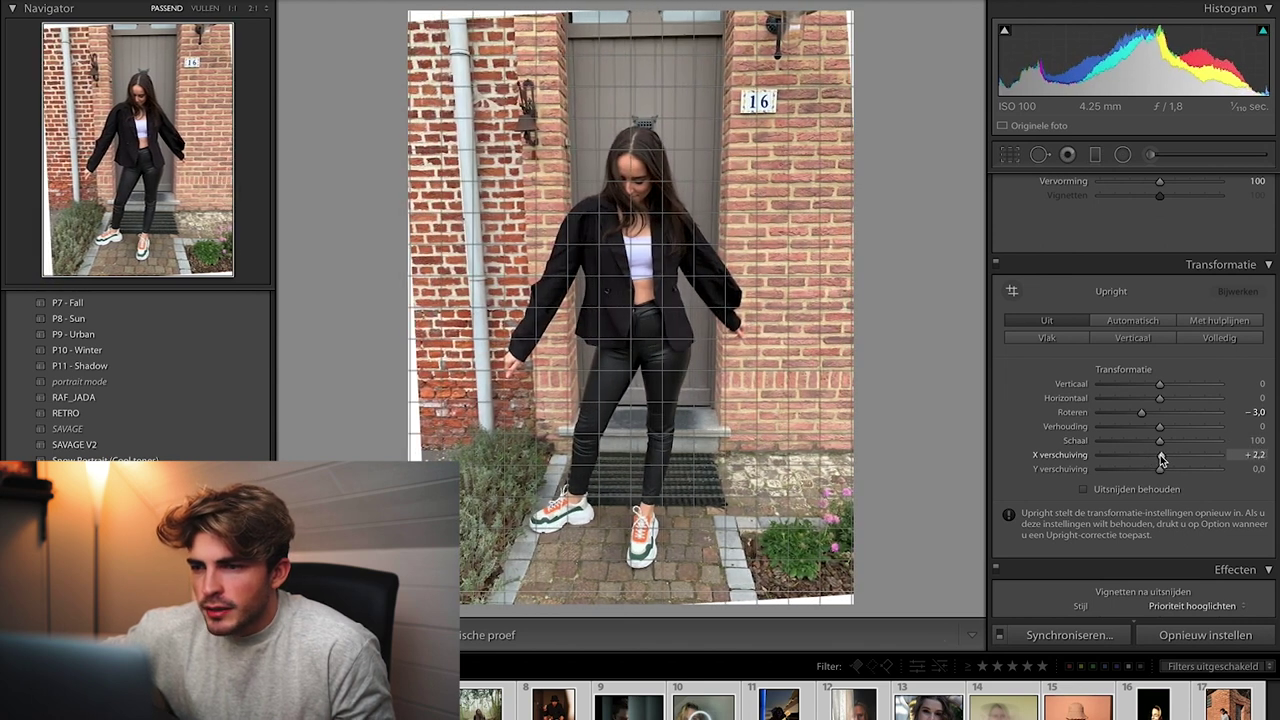
pyautogui.scroll(-2, 1162, 470)
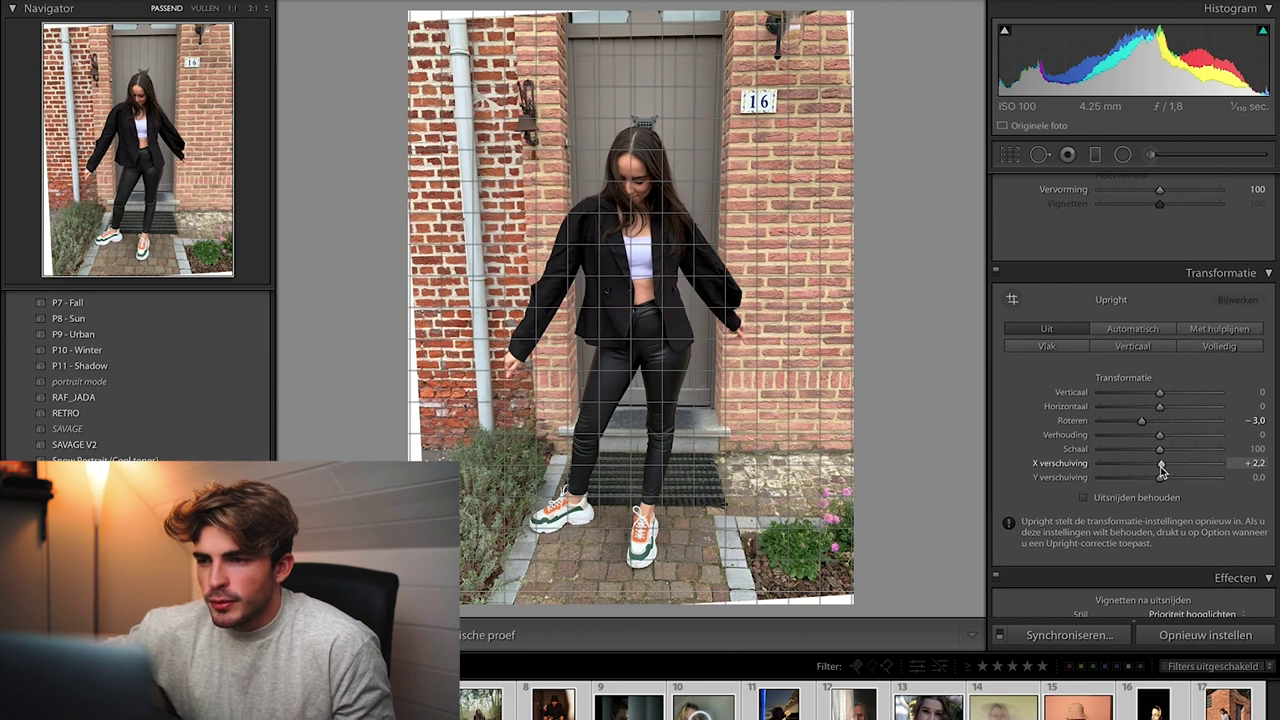
pyautogui.doubleClick(1162, 452)
# Set the transform to vertical +8, horizontal +1 and rotation −2.9, and constrain the crop to the image
pyautogui.moveTo(1161, 379); pyautogui.dragTo(1168, 380)
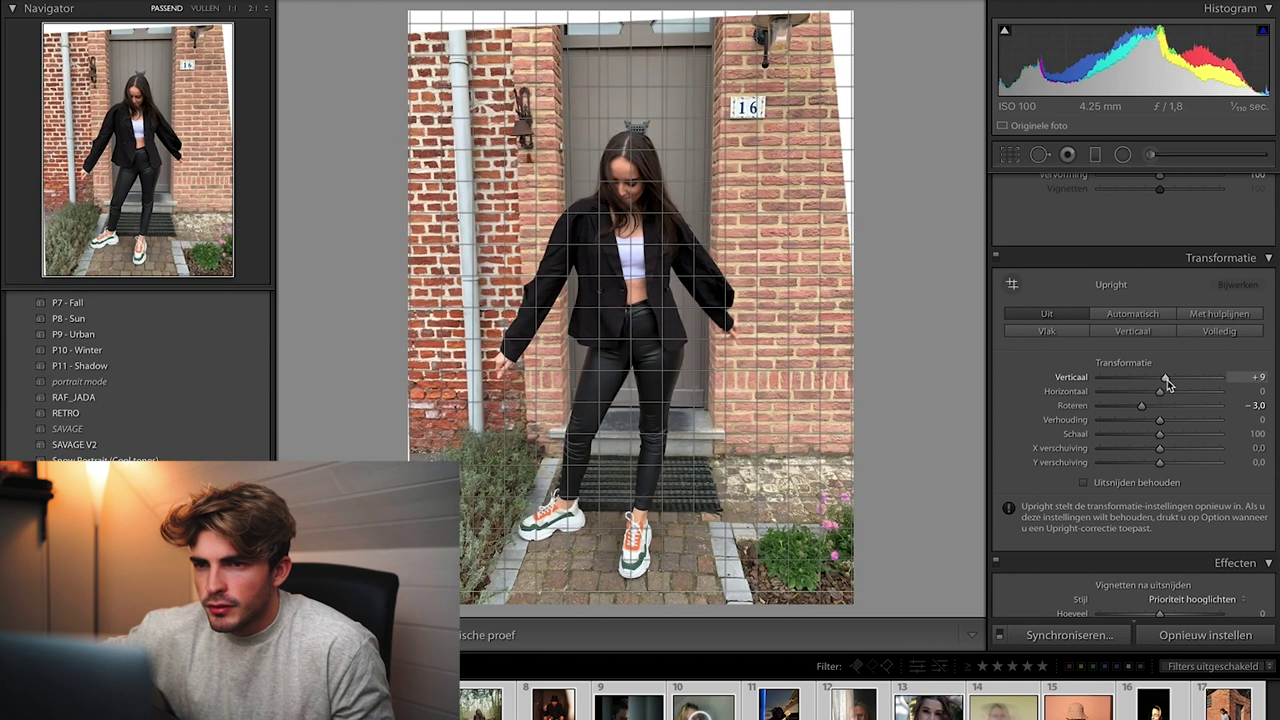
pyautogui.moveTo(1168, 380); pyautogui.dragTo(1149, 408)
pyautogui.click(1083, 484)
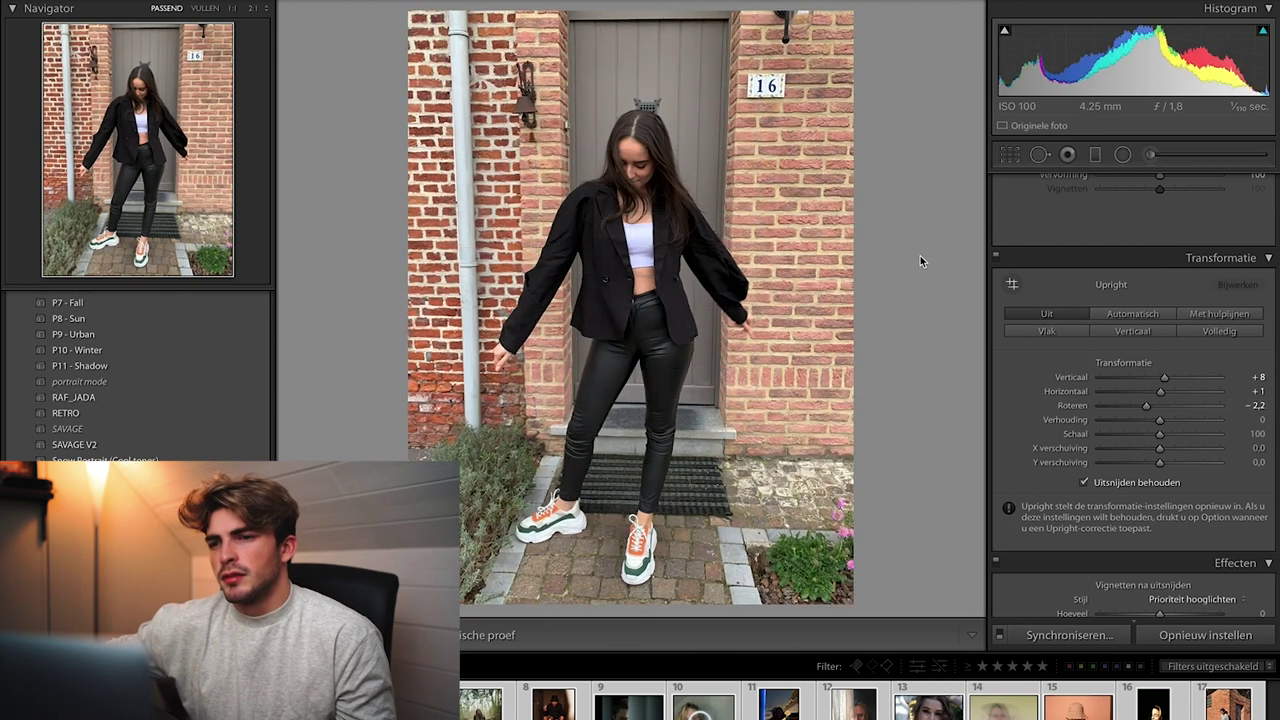
pyautogui.moveTo(1149, 408); pyautogui.dragTo(1145, 408)
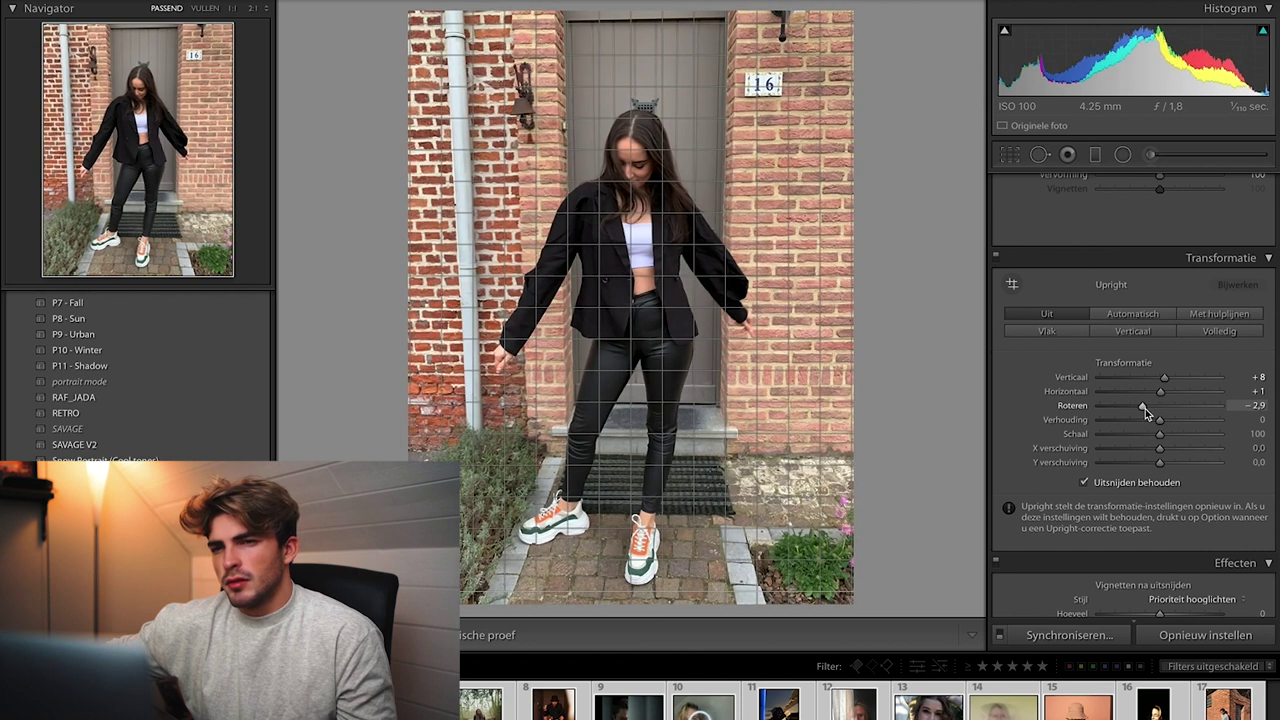
# Crop the photo tighter at the original aspect ratio, reframe the woman within the crop, and apply it
pyautogui.click(1010, 154)
pyautogui.moveTo(855, 8); pyautogui.dragTo(831, 48)
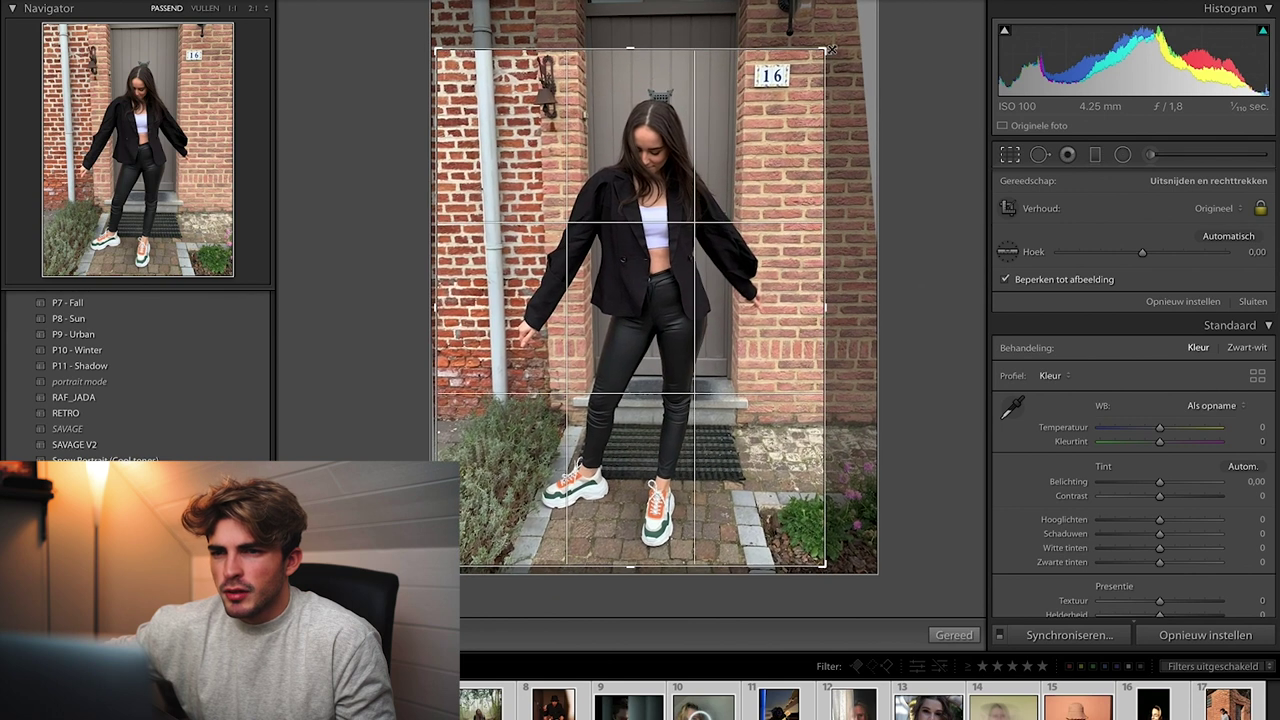
pyautogui.moveTo(757, 131); pyautogui.dragTo(737, 133)
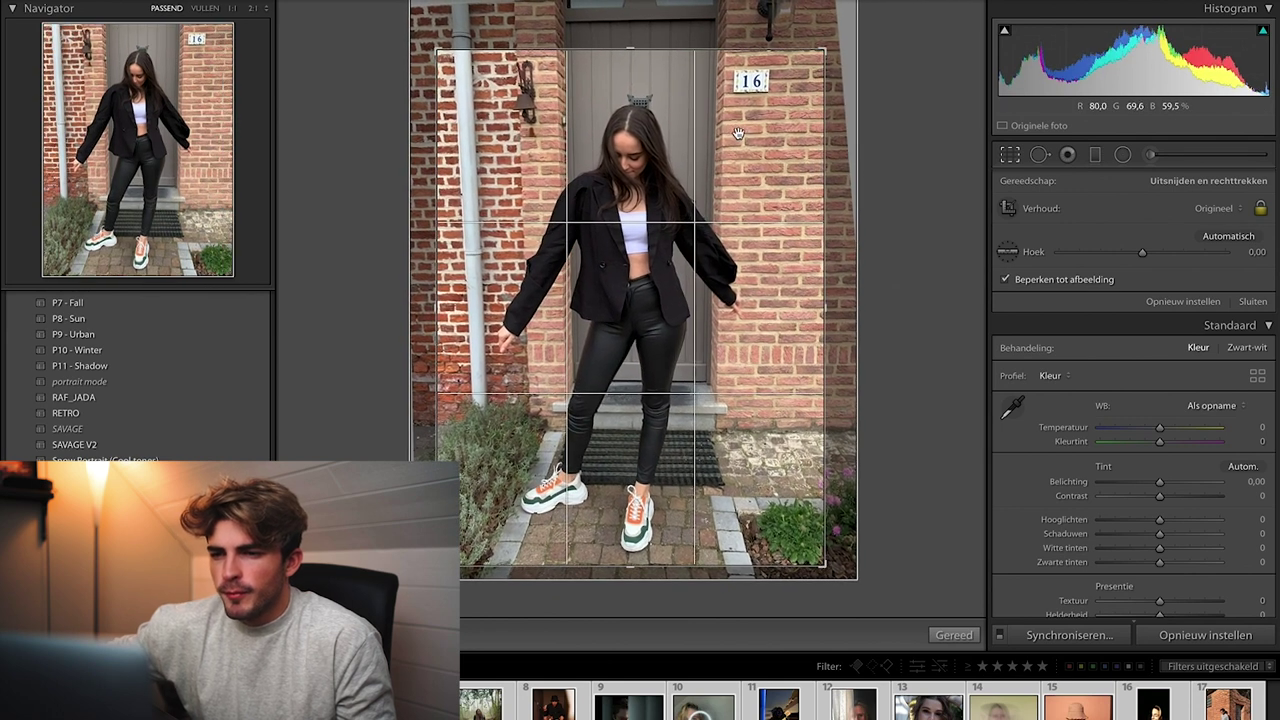
pyautogui.click(953, 635)
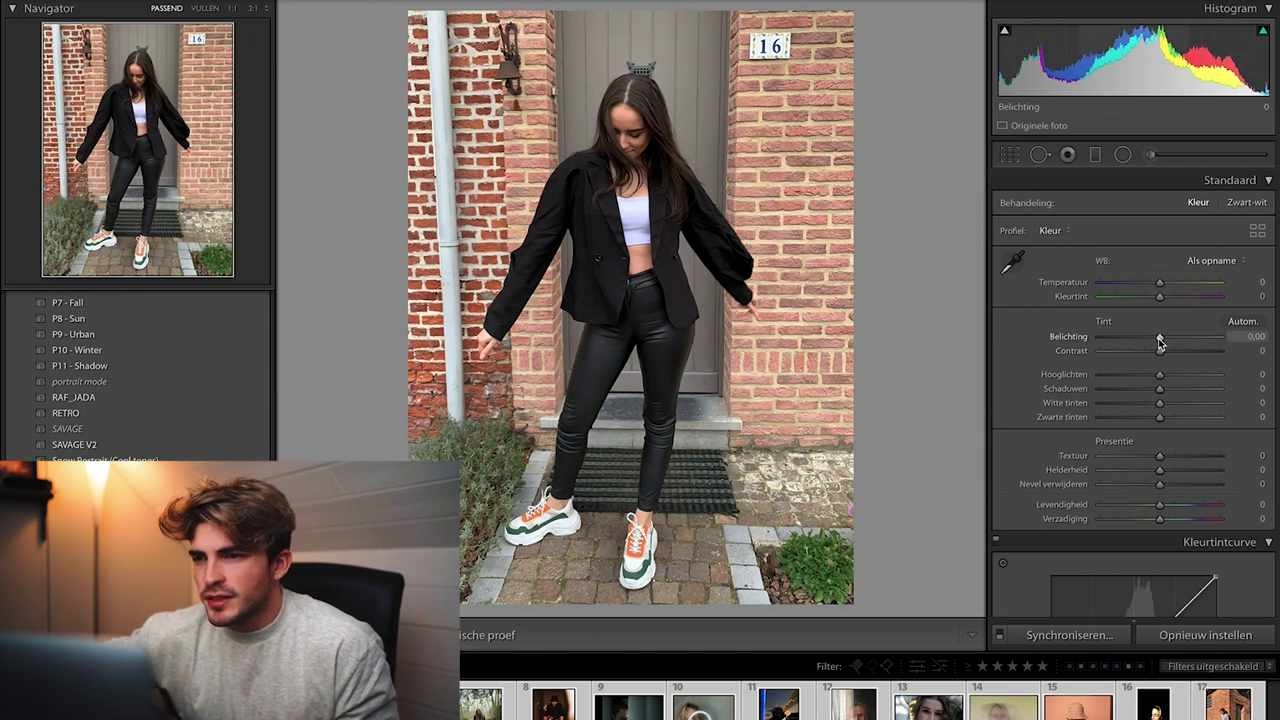
# Apply automatic tone adjustments to the cropped photo
pyautogui.click(1242, 322)
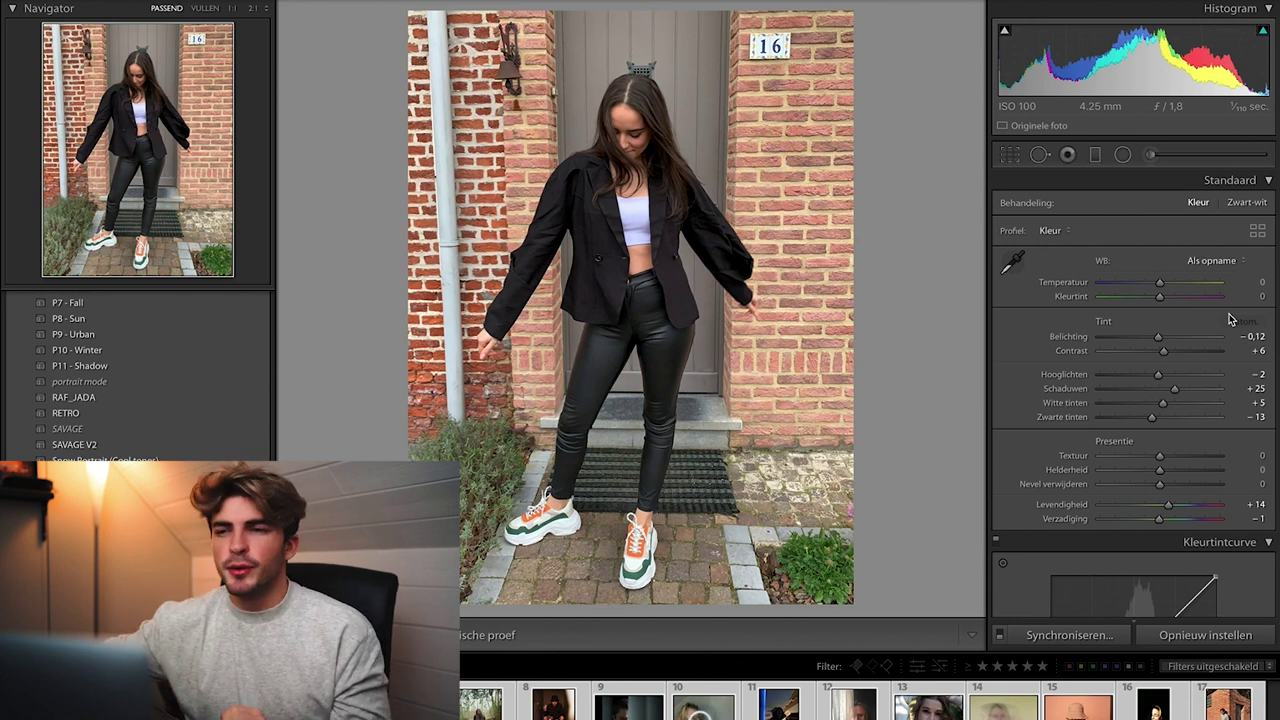
# Set the exposure to −0.30, contrast to +45, highlights to +3, shadows to +20 and blacks to −17
pyautogui.moveTo(1161, 341); pyautogui.dragTo(1108, 392)
pyautogui.moveTo(1135, 393); pyautogui.dragTo(1166, 392)
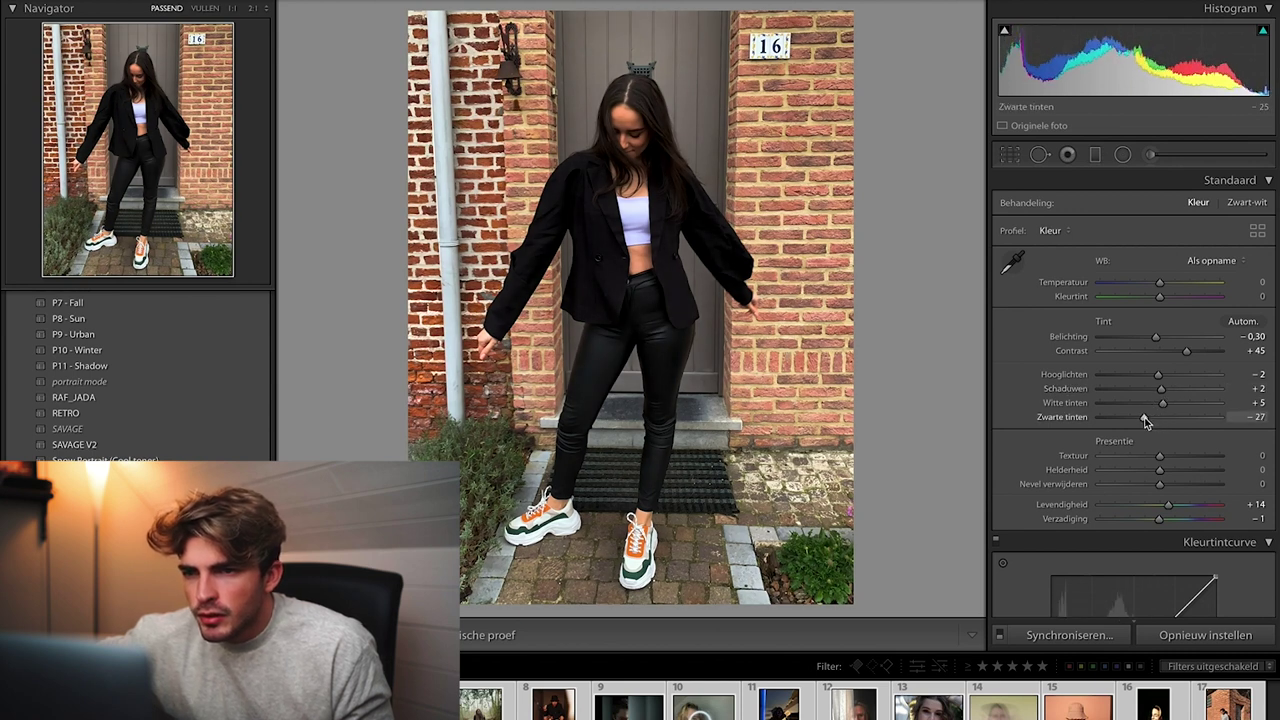
pyautogui.moveTo(1152, 422); pyautogui.dragTo(1161, 376)
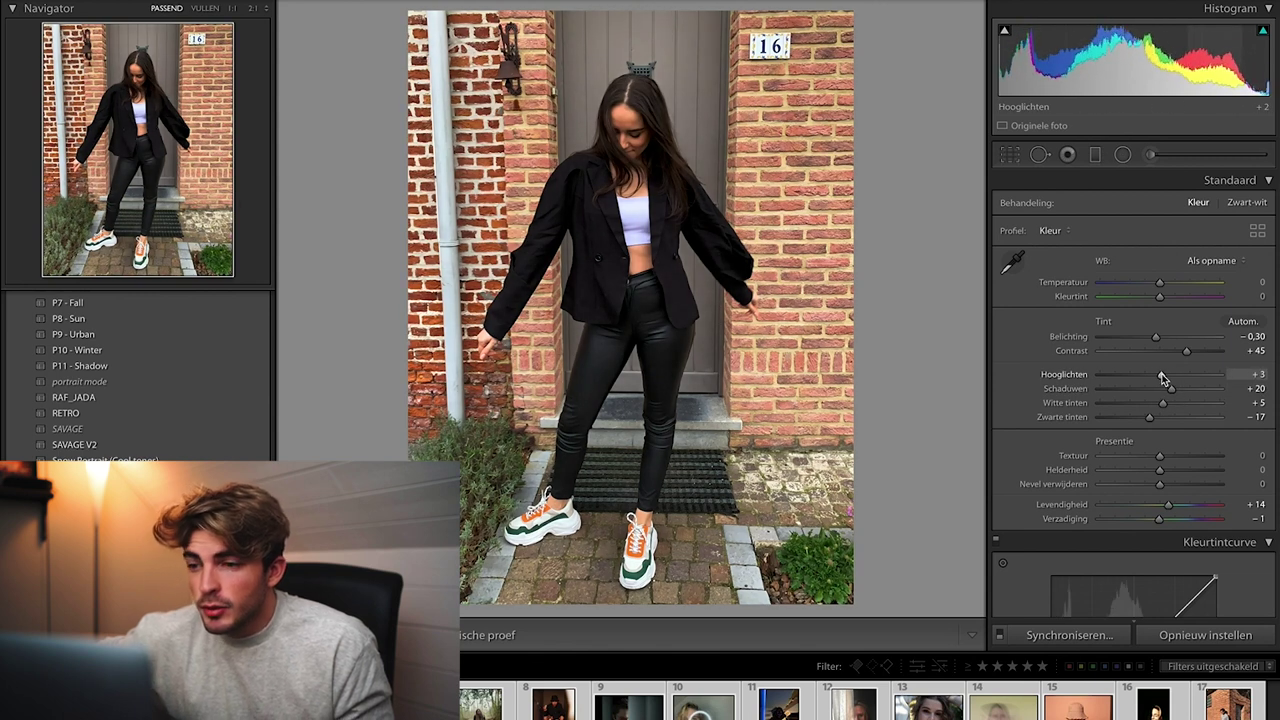
# Set the clarity to +8 and vibrance to −7, and compare the photo before and after
pyautogui.moveTo(1160, 470); pyautogui.dragTo(1157, 508)
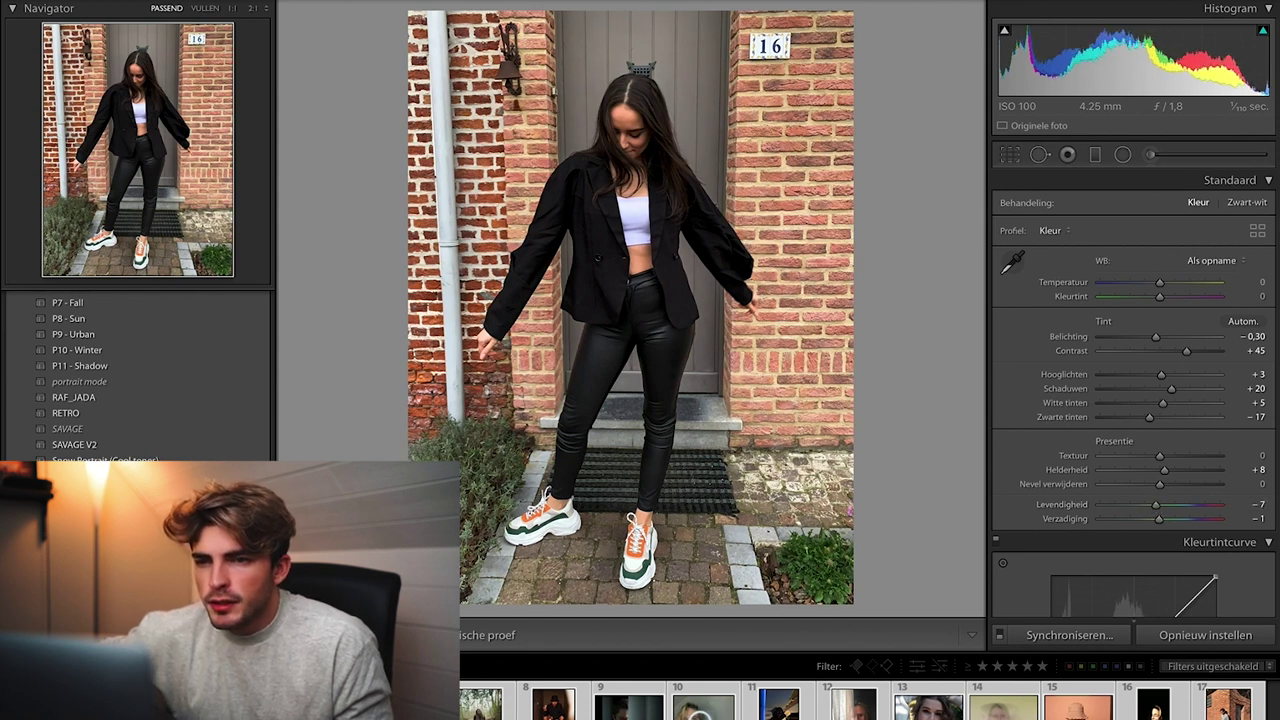
pyautogui.press('y')
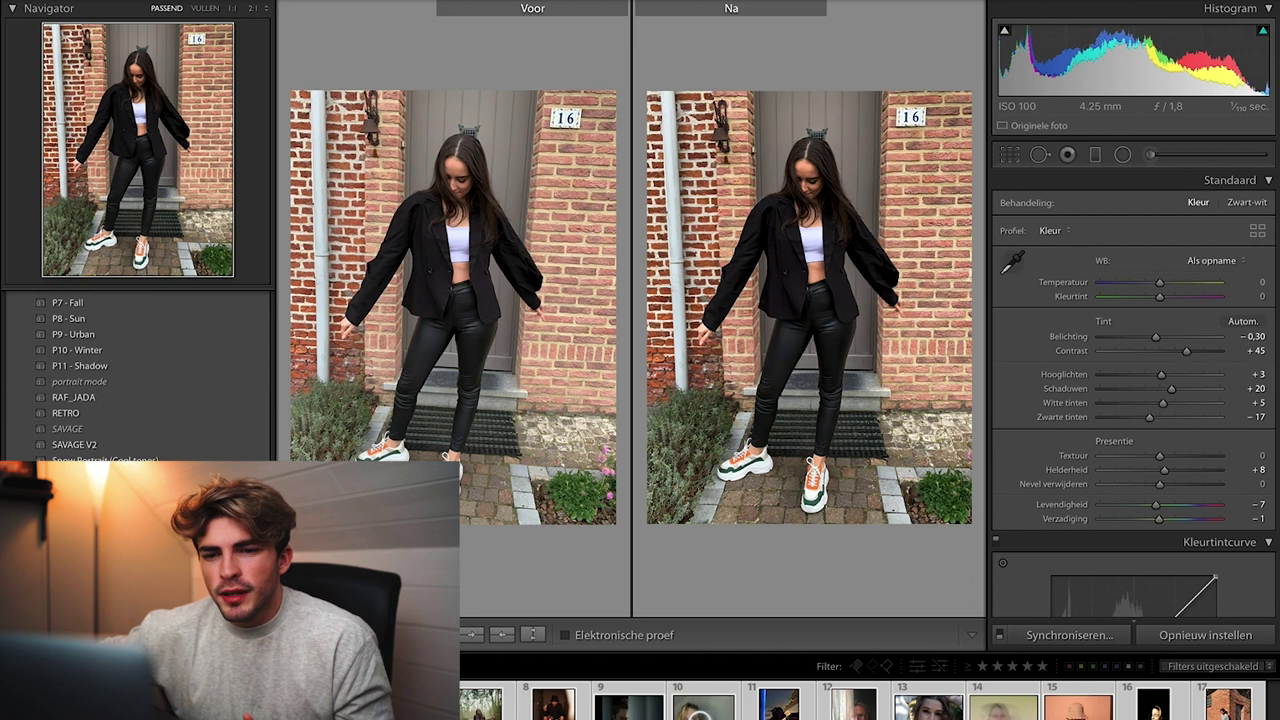
pyautogui.press('y')
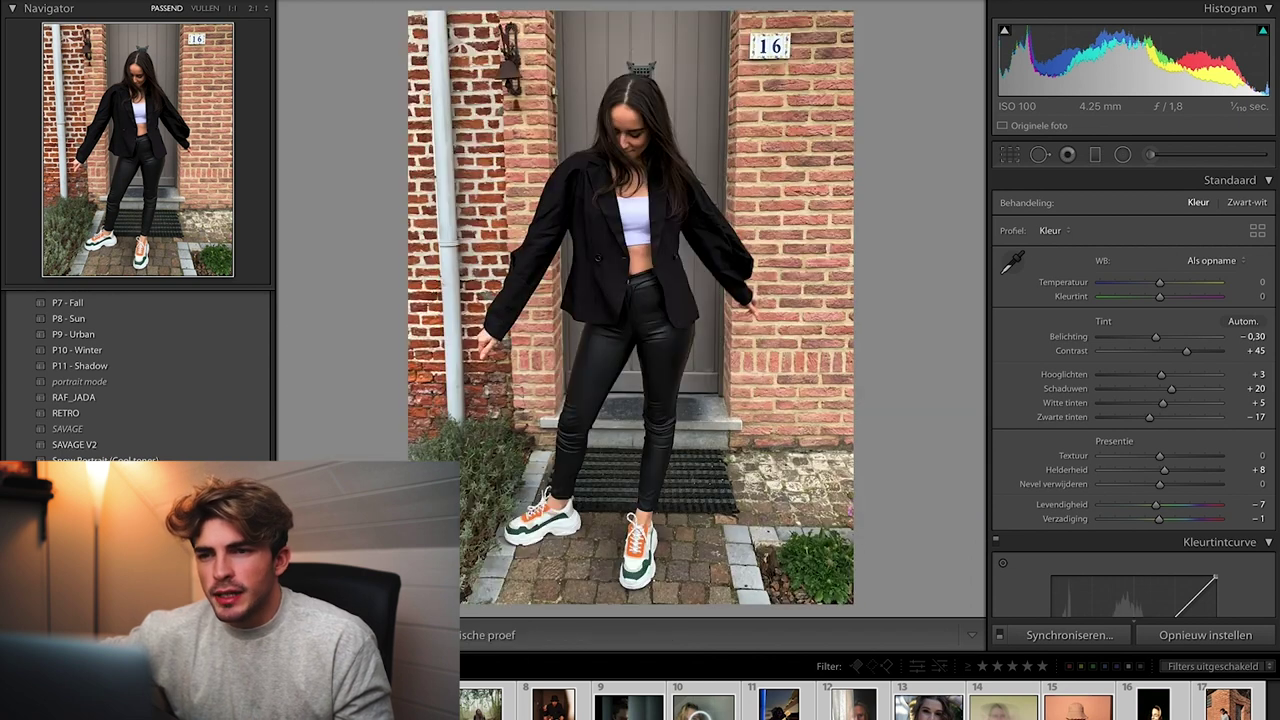
# Shape the RGB tone curve into a gentle S with shadow, midtone and highlight points, comparing the photo with and without the curve
pyautogui.scroll(-5, 1090, 510)
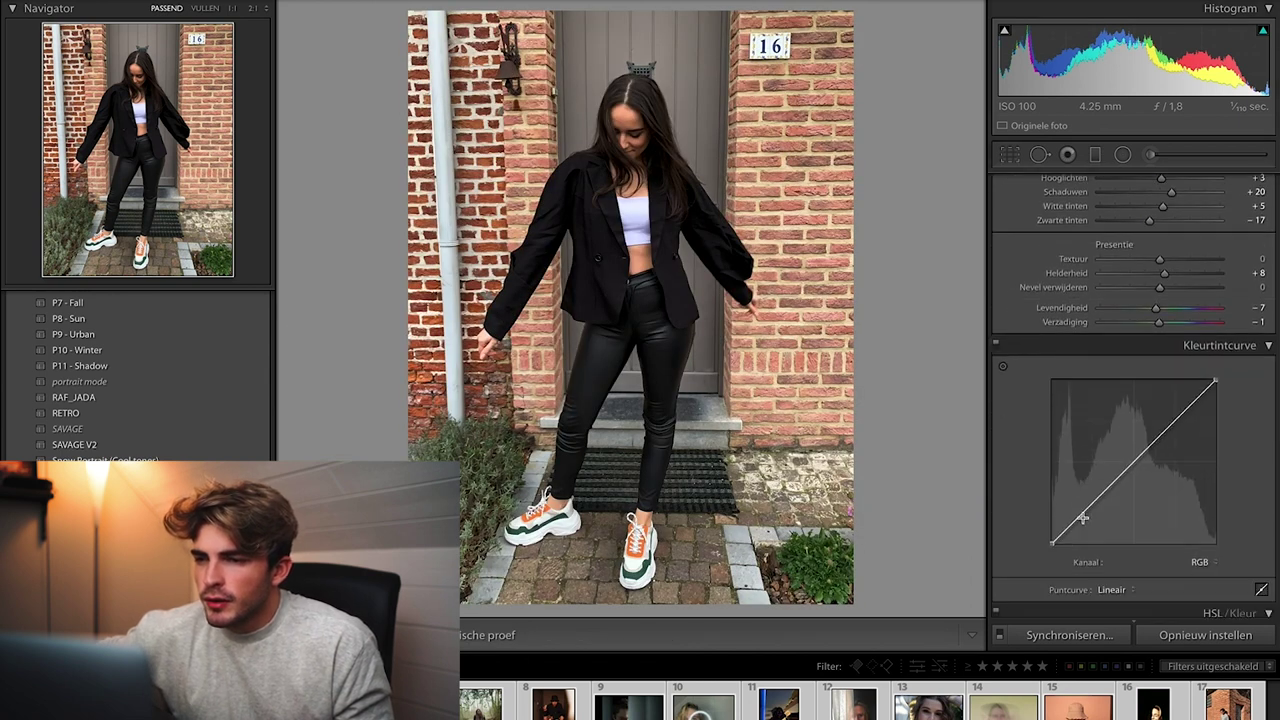
pyautogui.moveTo(1091, 479); pyautogui.dragTo(1095, 484)
pyautogui.moveTo(1180, 398); pyautogui.dragTo(1174, 397)
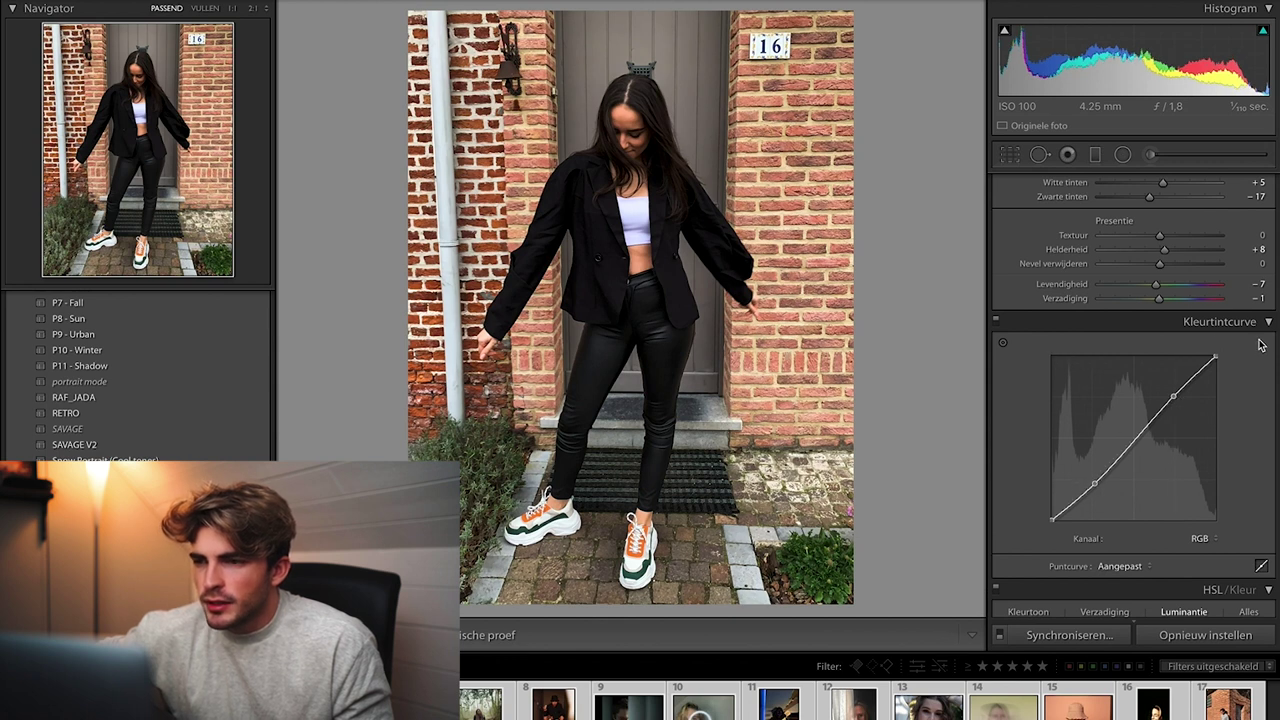
pyautogui.click(999, 323)
pyautogui.click(999, 323)
pyautogui.click(999, 323)
pyautogui.click(999, 323)
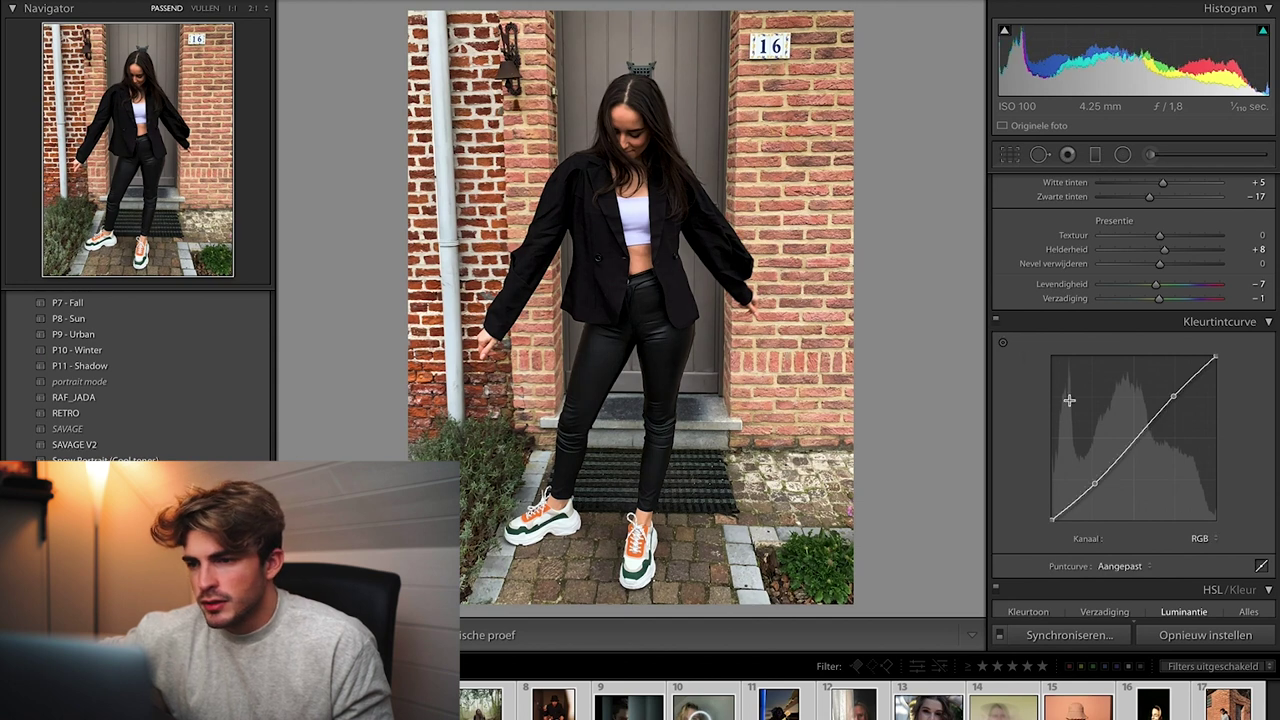
pyautogui.scroll(-1, 1046, 528)
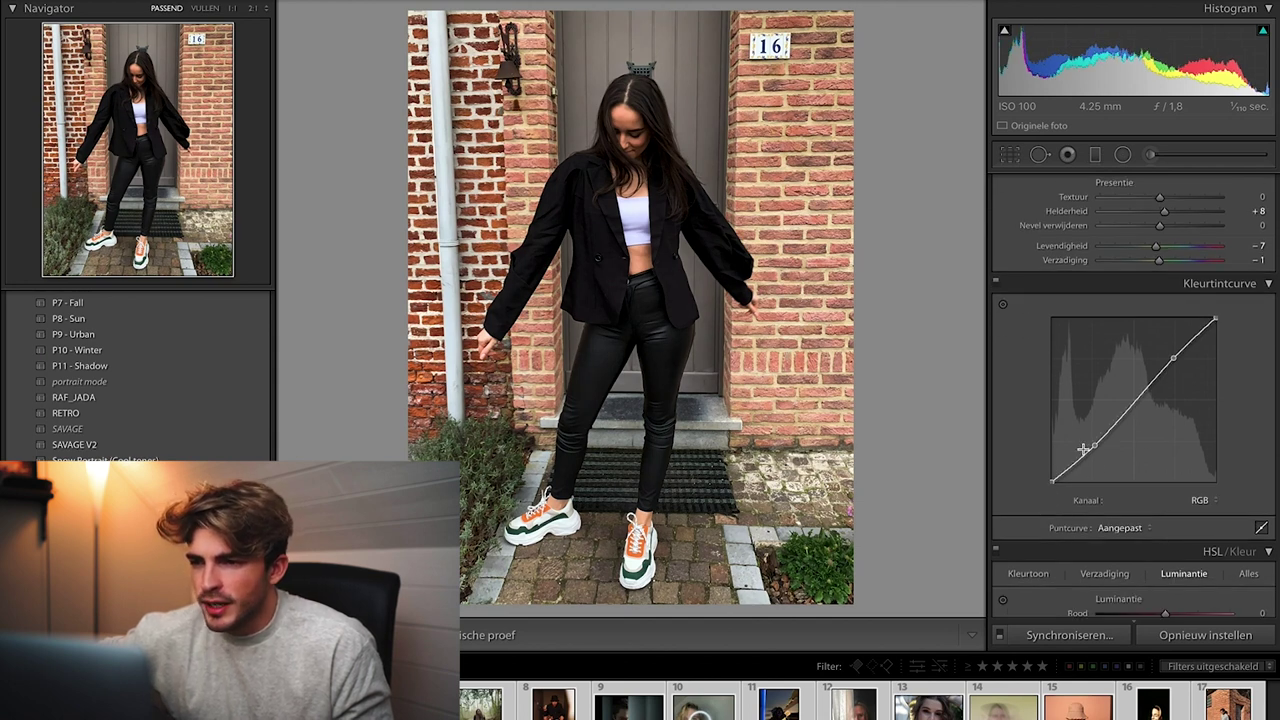
pyautogui.moveTo(1134, 401); pyautogui.dragTo(1133, 403)
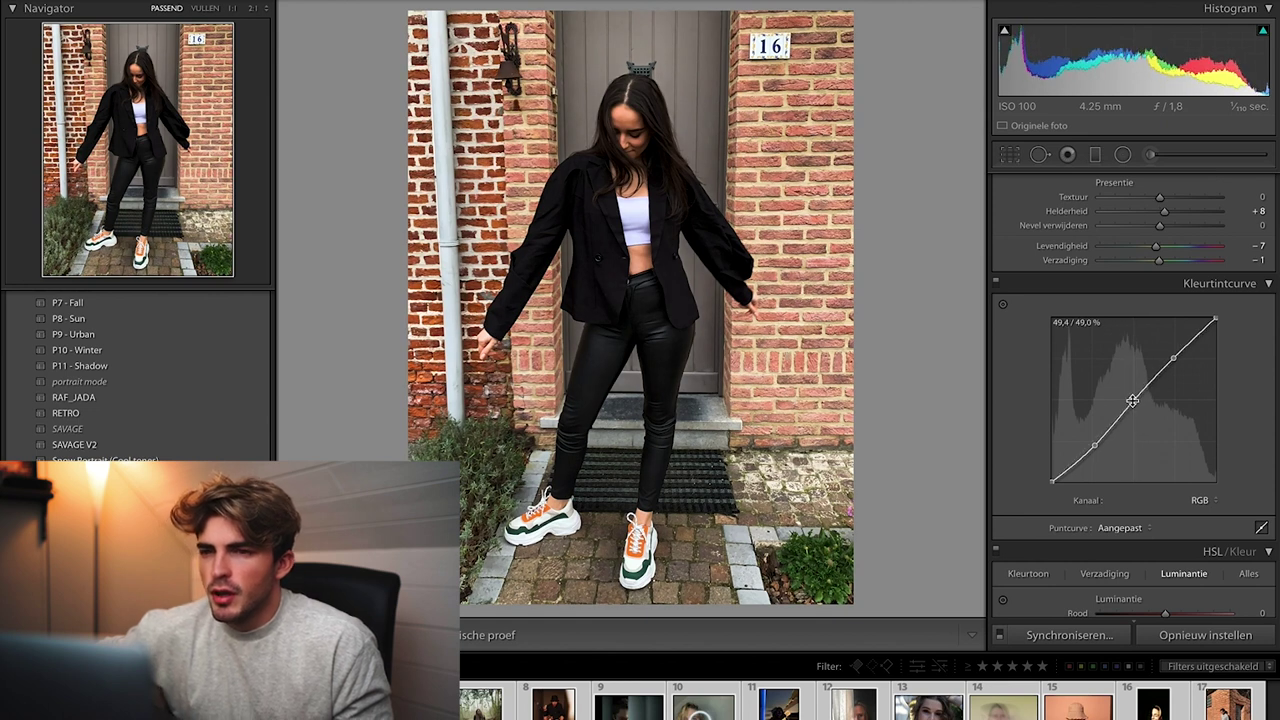
# Shift the brick wall's hue with the targeted HSL adjustment to red −2 and orange −7
pyautogui.scroll(-5, 1030, 440)
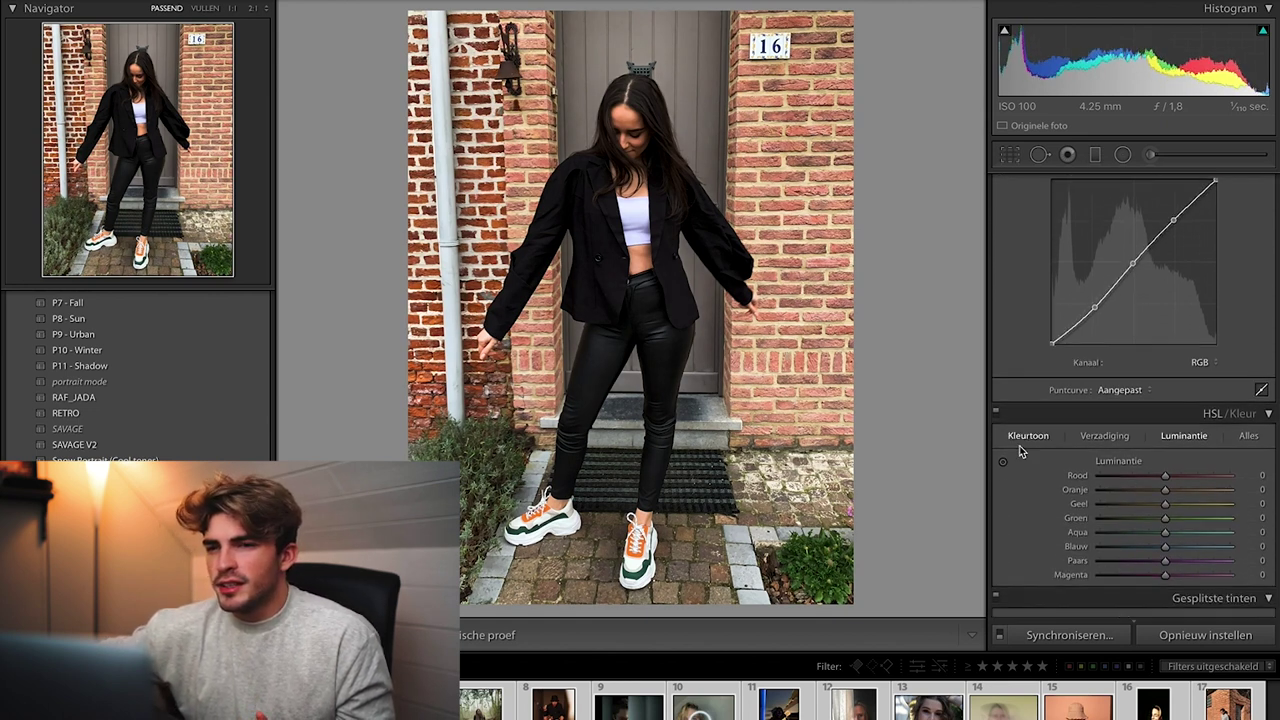
pyautogui.click(780, 165)
pyautogui.click(780, 165)
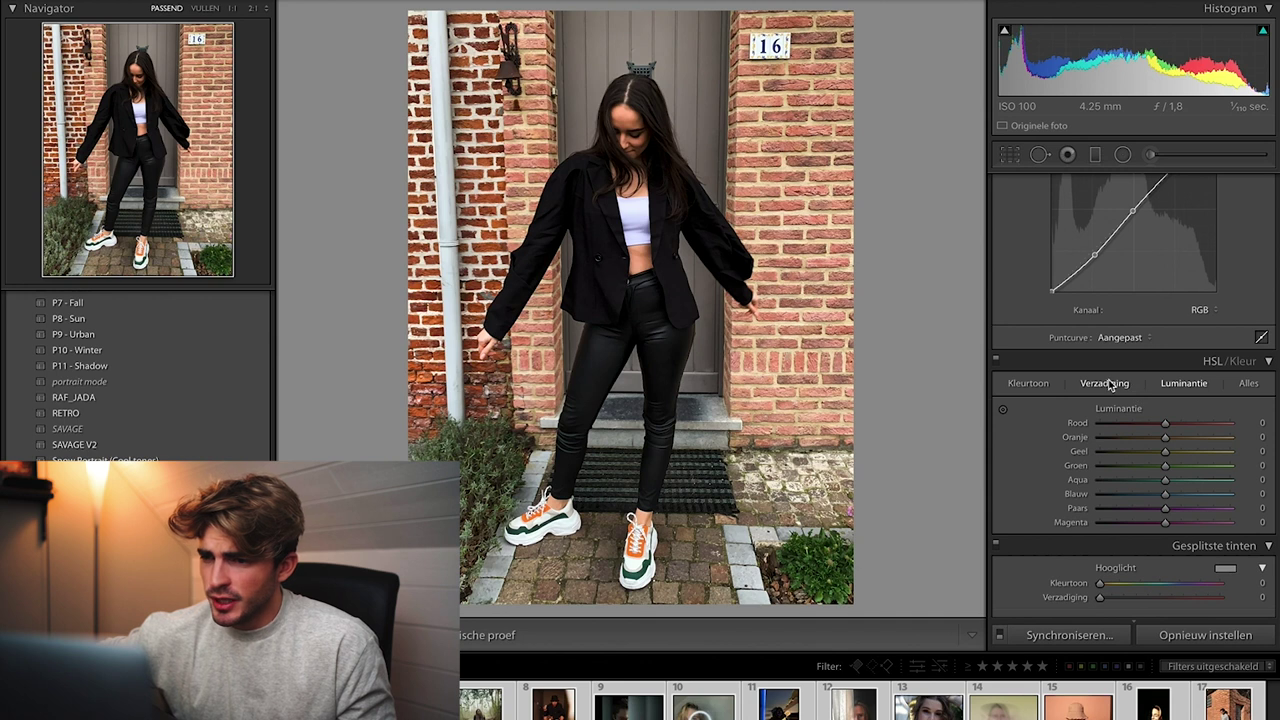
pyautogui.click(1028, 384)
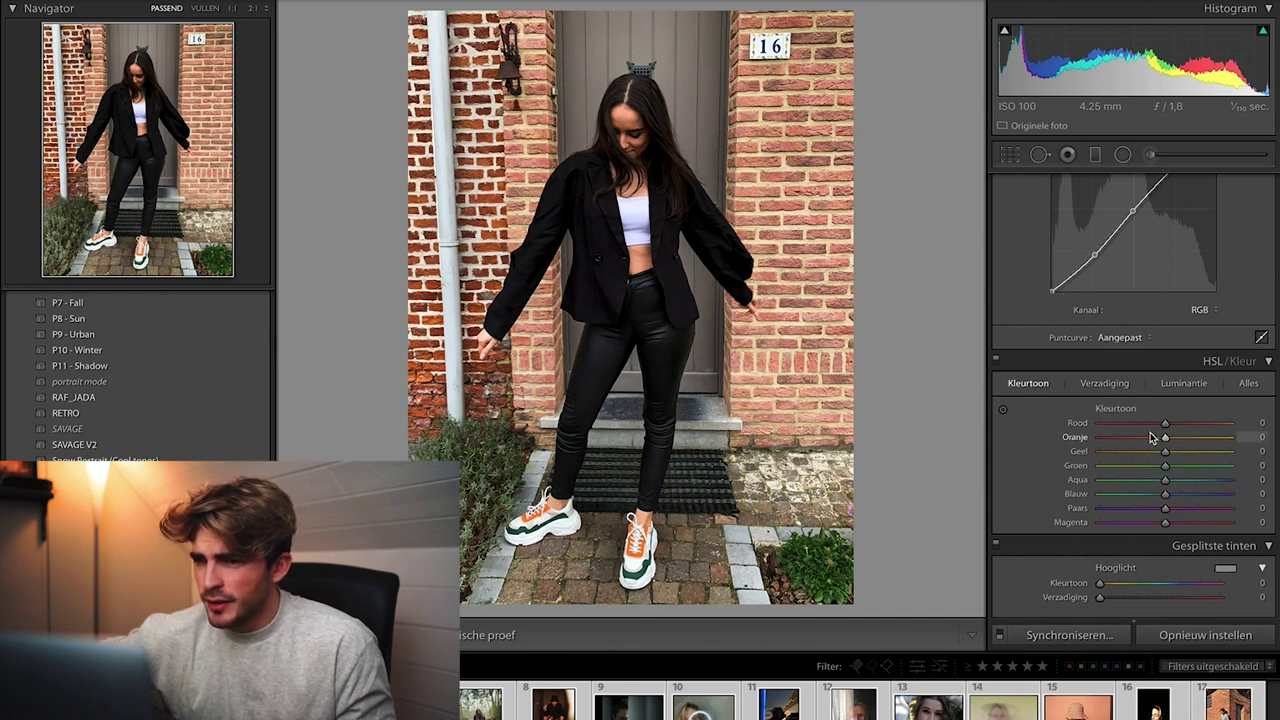
pyautogui.click(1003, 409)
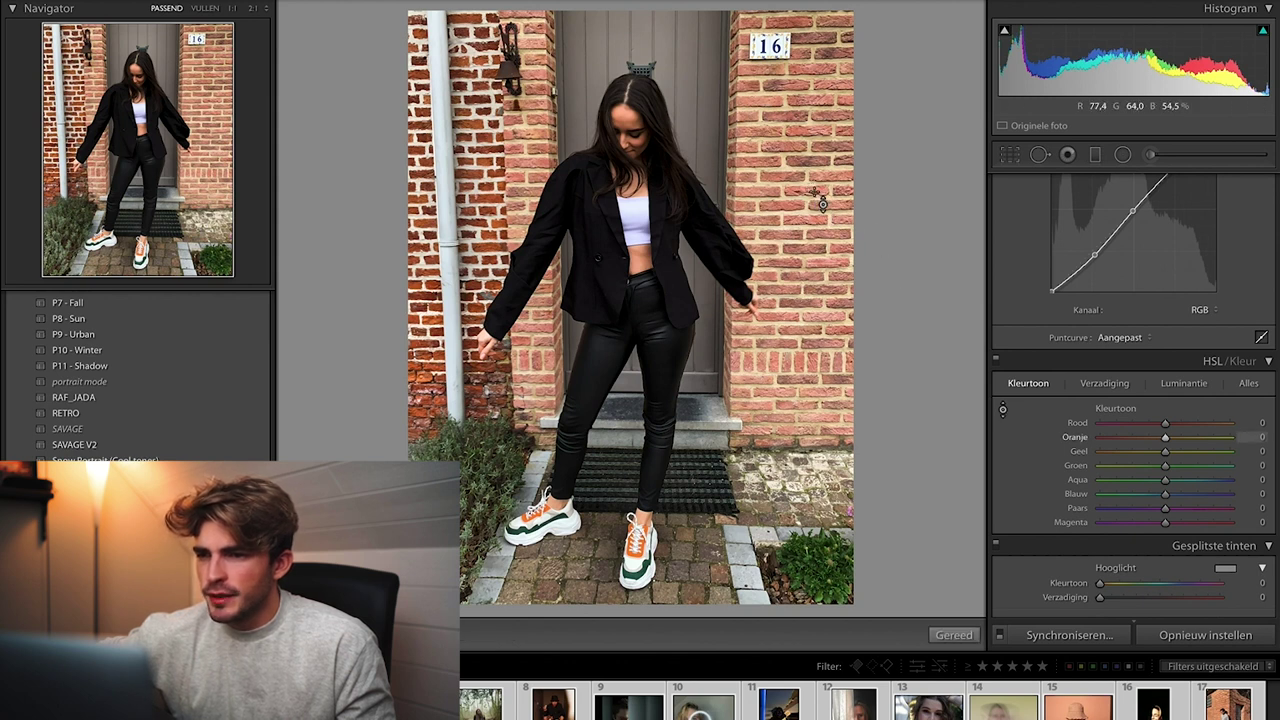
pyautogui.moveTo(822, 204)
pyautogui.mouseDown()
pyautogui.moveTo(822, 290)
pyautogui.moveTo(822, 133)
pyautogui.moveTo(822, 219)
pyautogui.moveTo(820, 200)
pyautogui.mouseUp()
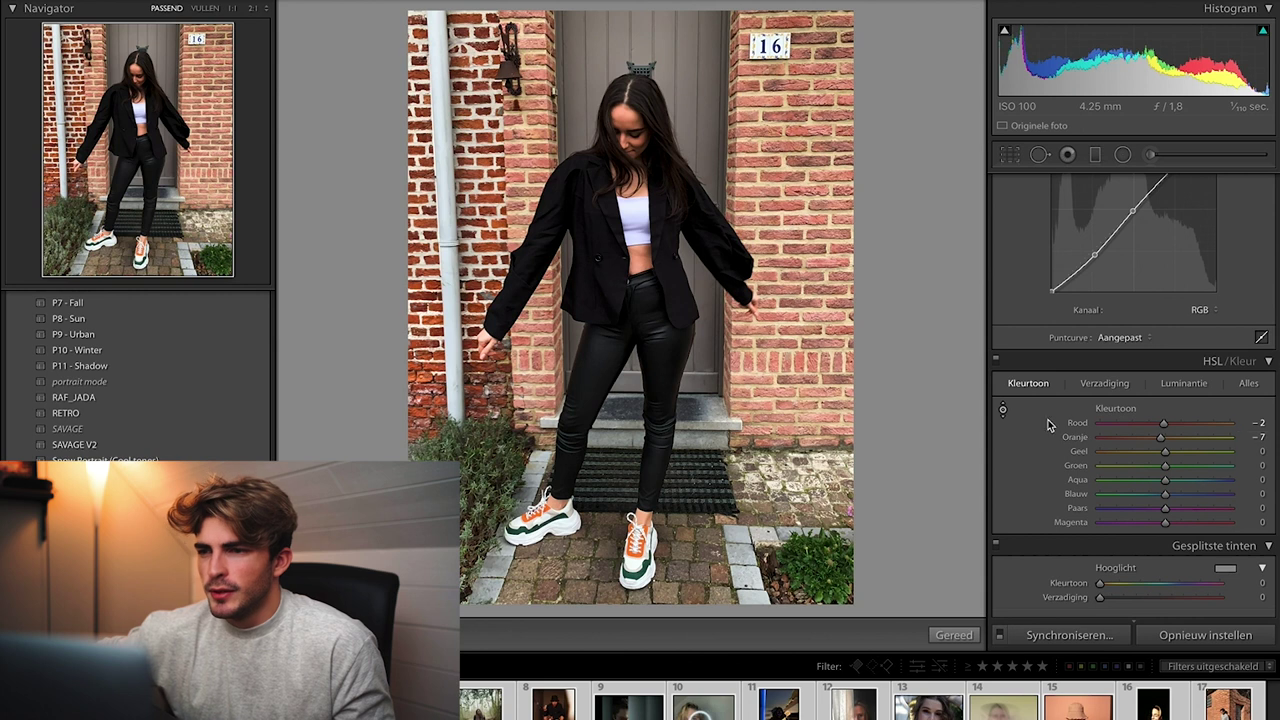
pyautogui.click(954, 638)
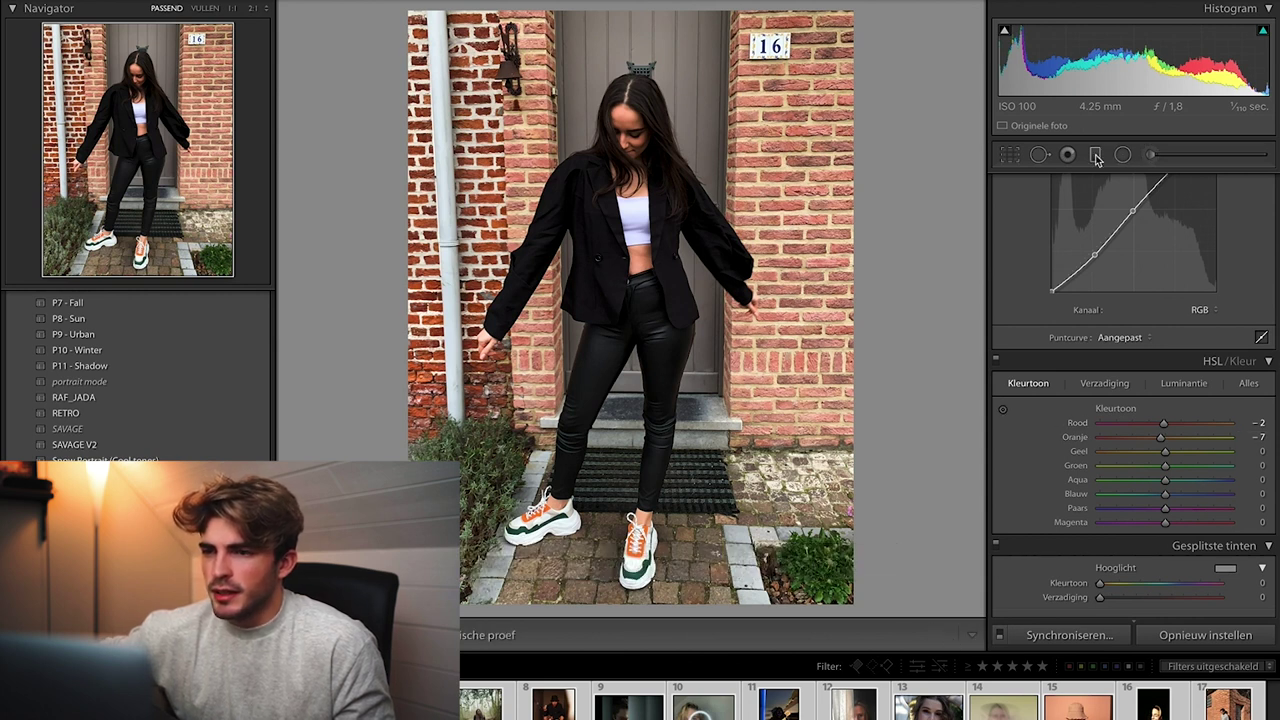
# Paint an adjustment brush mask with the Temperature effect at size 22 over the brick wall beside the house number, and show its mask overlay
pyautogui.click(1151, 155)
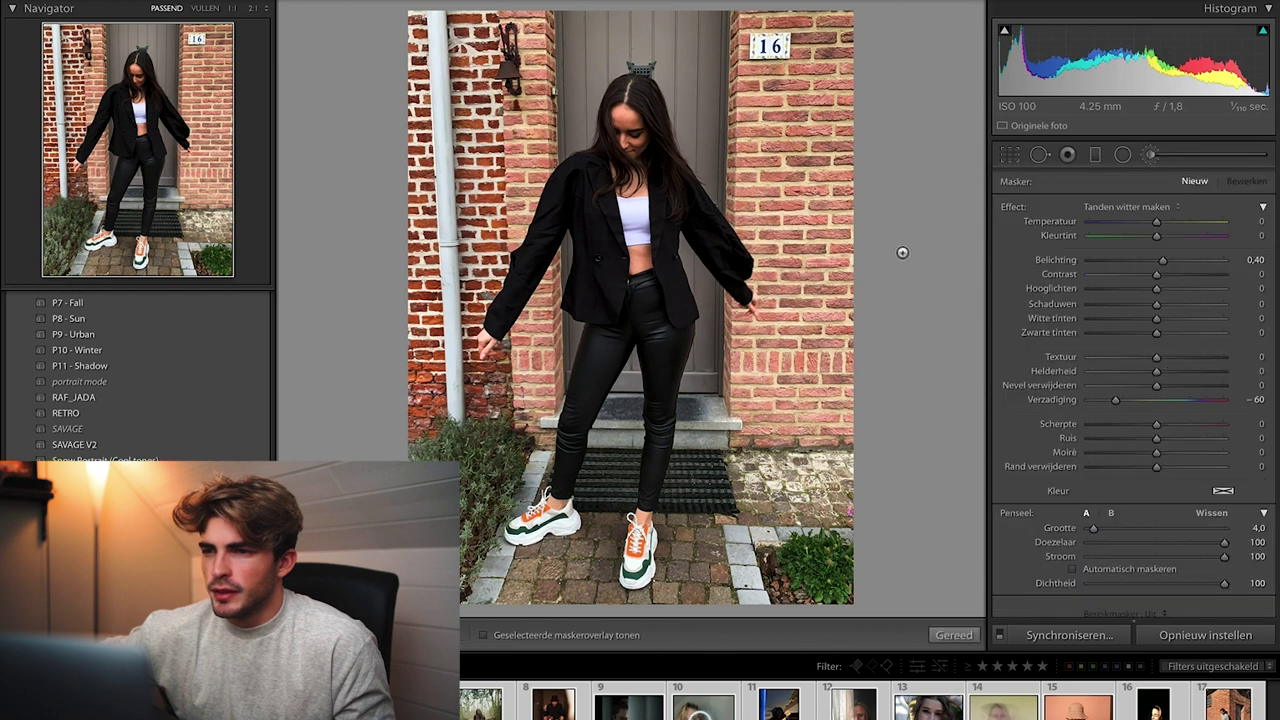
pyautogui.click(1130, 196)
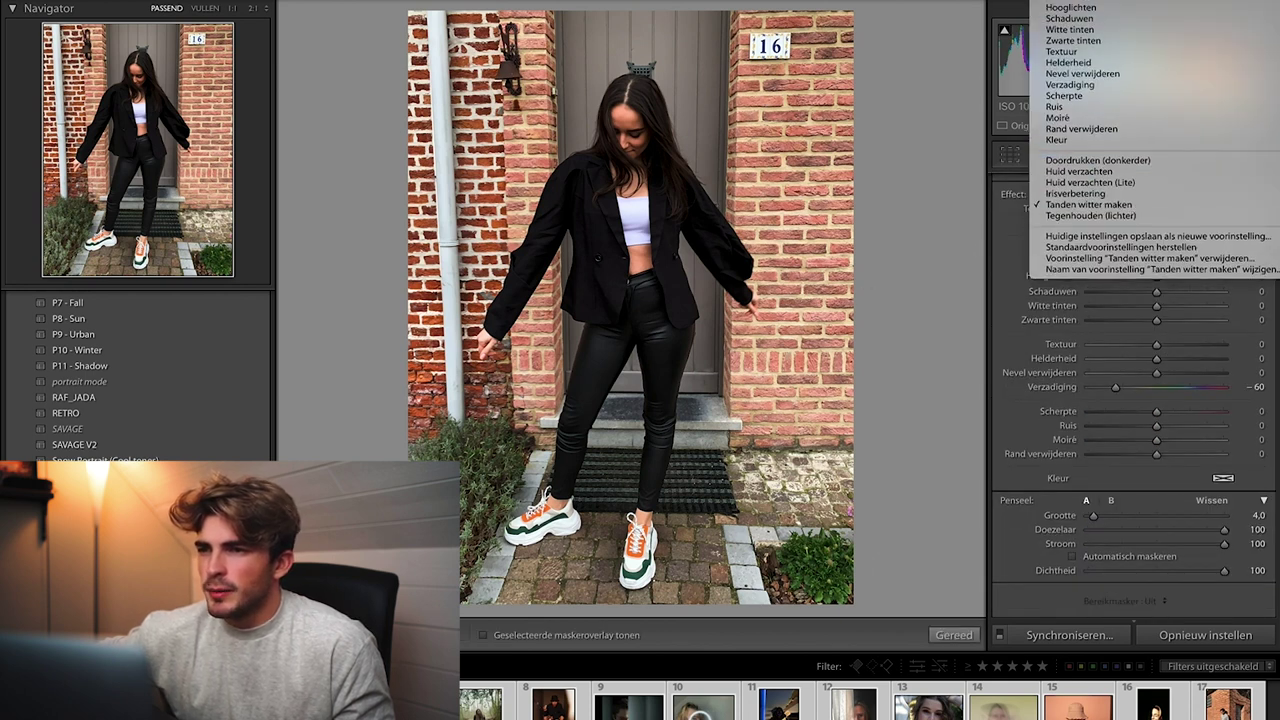
pyautogui.click(1065, 2)
pyautogui.scroll(3, 809, 153)
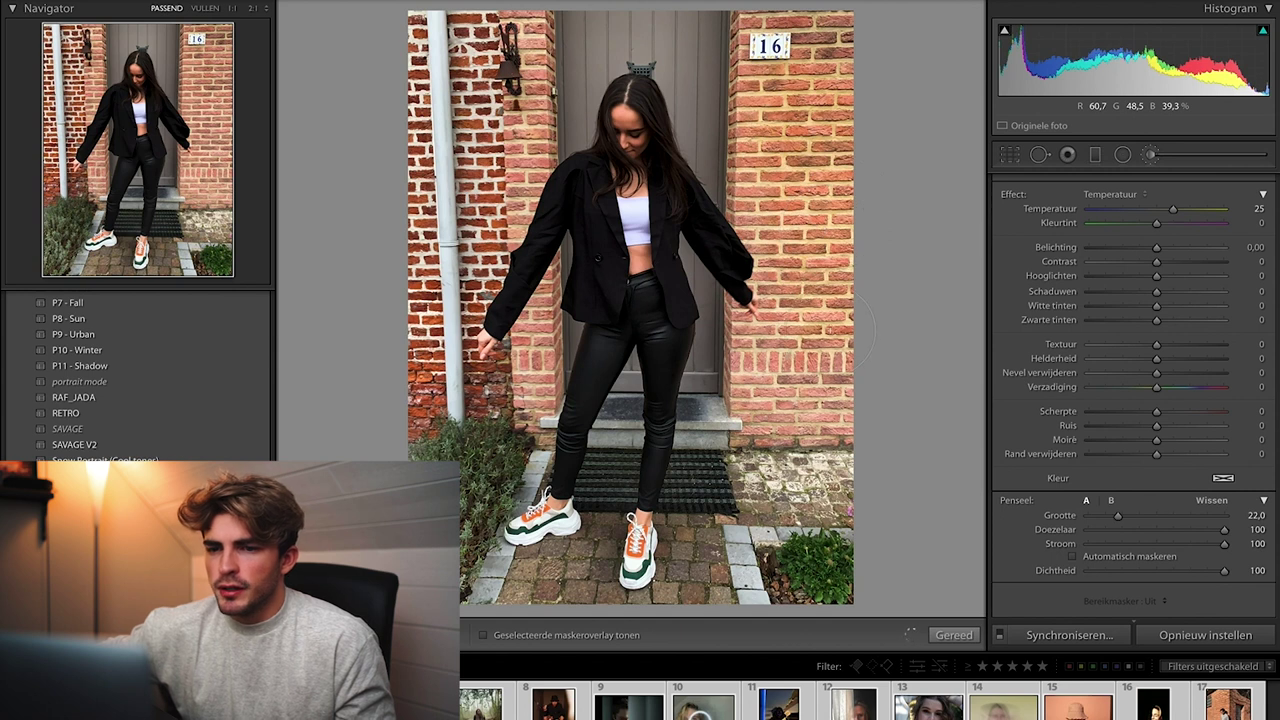
pyautogui.click(483, 635)
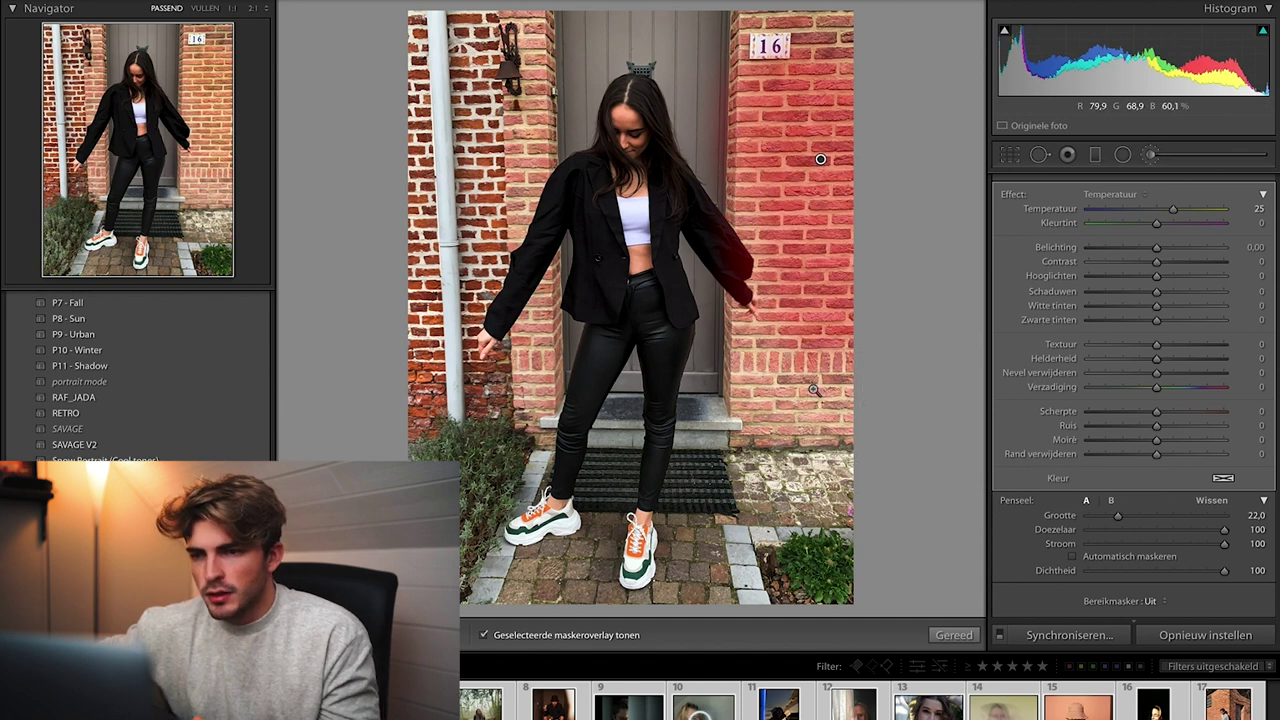
# Set the brushed brick wall's temperature to −23 and saturation to −4
pyautogui.press('z')
pyautogui.moveTo(760, 400)
pyautogui.mouseDown()
pyautogui.moveTo(700, 310)
pyautogui.moveTo(660, 420)
pyautogui.moveTo(700, 480)
pyautogui.mouseUp()
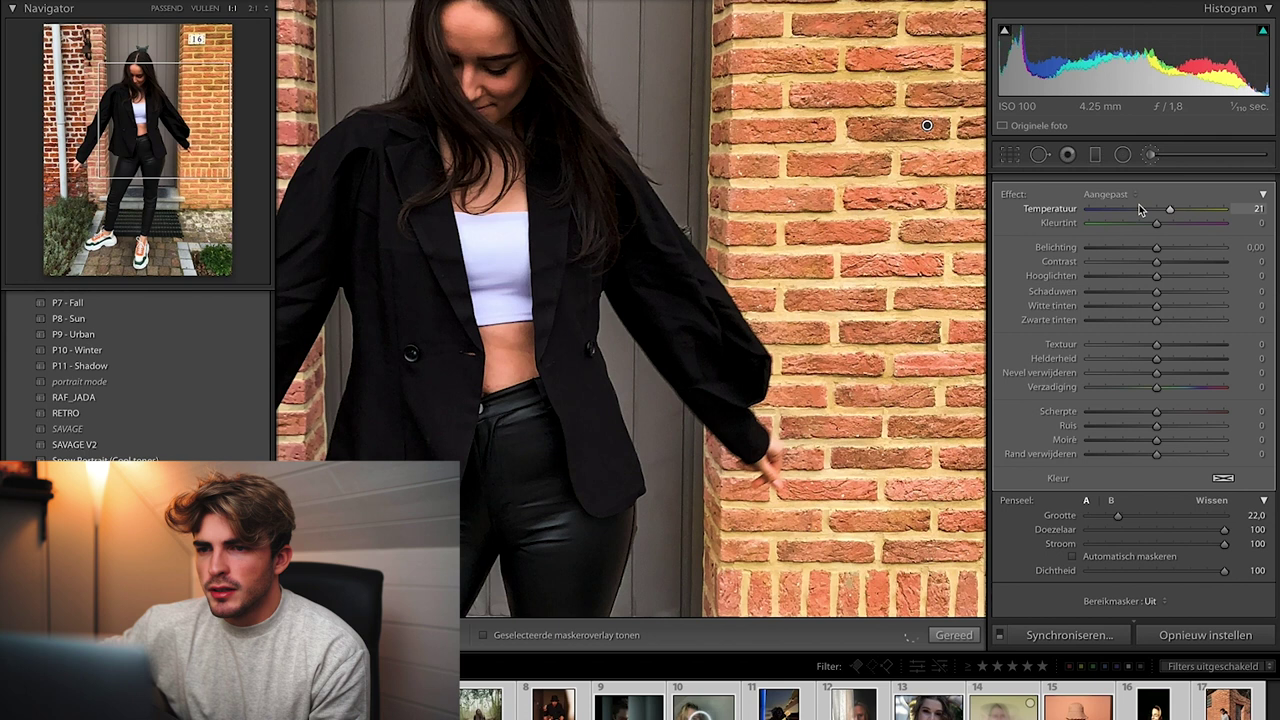
pyautogui.moveTo(1138, 208); pyautogui.dragTo(1140, 208)
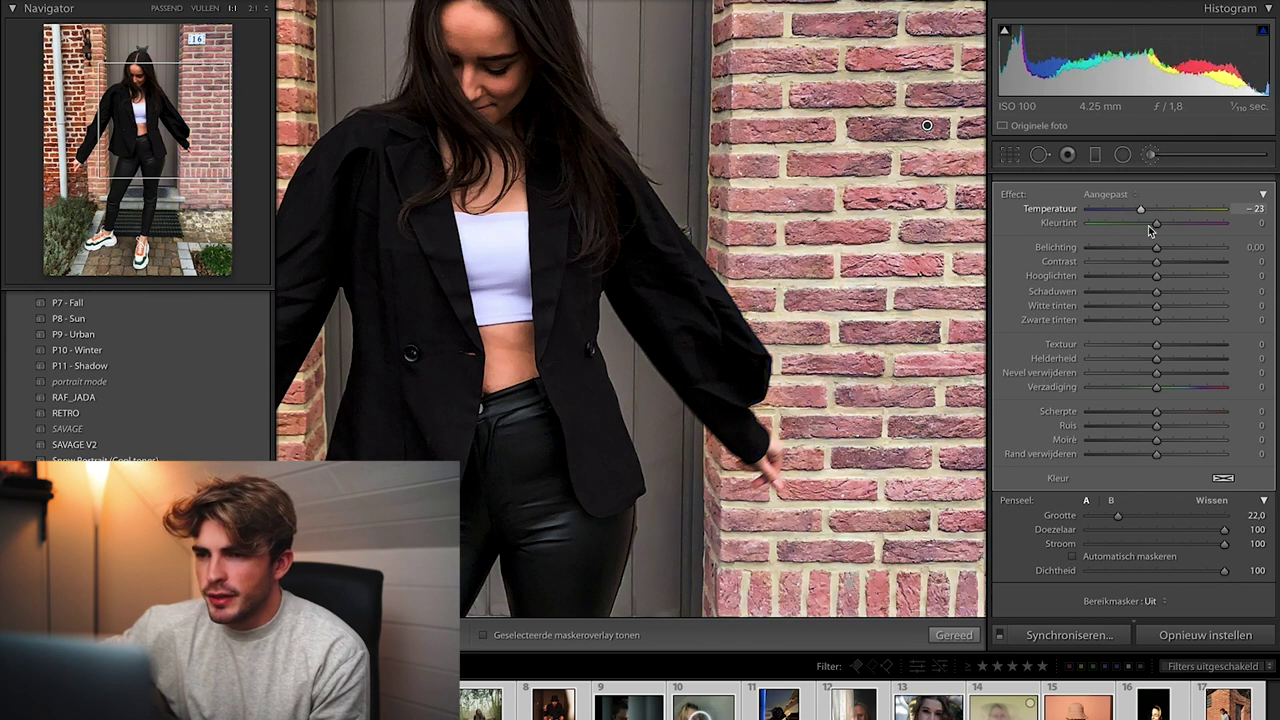
pyautogui.moveTo(1157, 387)
pyautogui.mouseDown()
pyautogui.moveTo(1005, 370)
pyautogui.moveTo(1222, 390)
pyautogui.moveTo(1155, 393)
pyautogui.mouseUp()
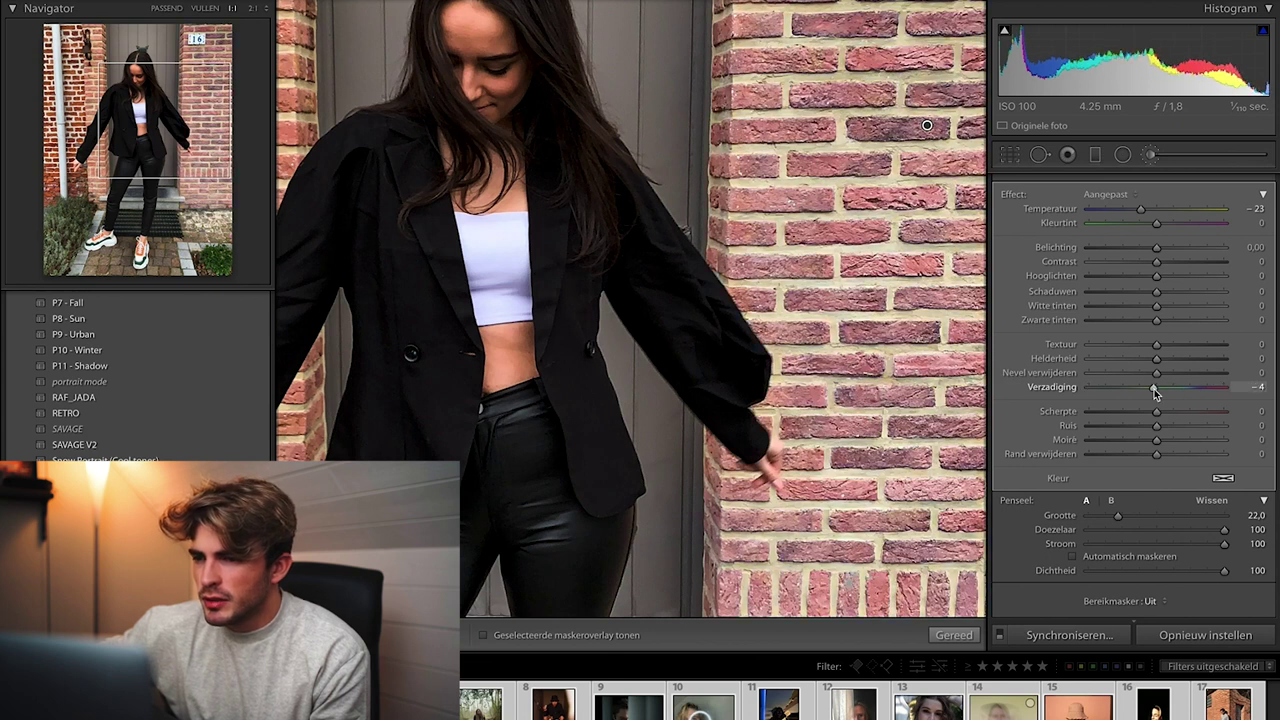
# Tint the brushed brick wall with a red colour of hue 4 and saturation 47%, and finish the brush adjustment
pyautogui.click(1224, 479)
pyautogui.moveTo(950, 505)
pyautogui.mouseDown()
pyautogui.moveTo(950, 478)
pyautogui.moveTo(904, 481)
pyautogui.moveTo(884, 500)
pyautogui.moveTo(884, 486)
pyautogui.moveTo(884, 515)
pyautogui.moveTo(910, 500)
pyautogui.moveTo(905, 515)
pyautogui.mouseUp()
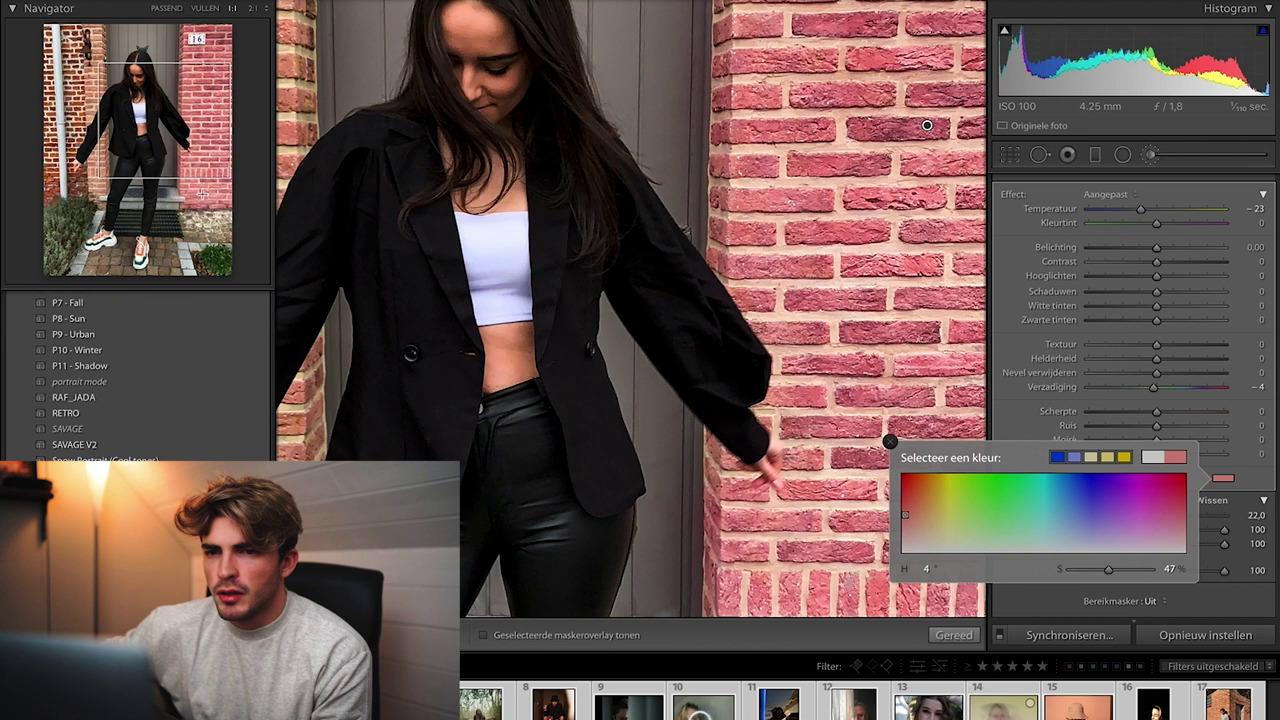
pyautogui.click(418, 225)
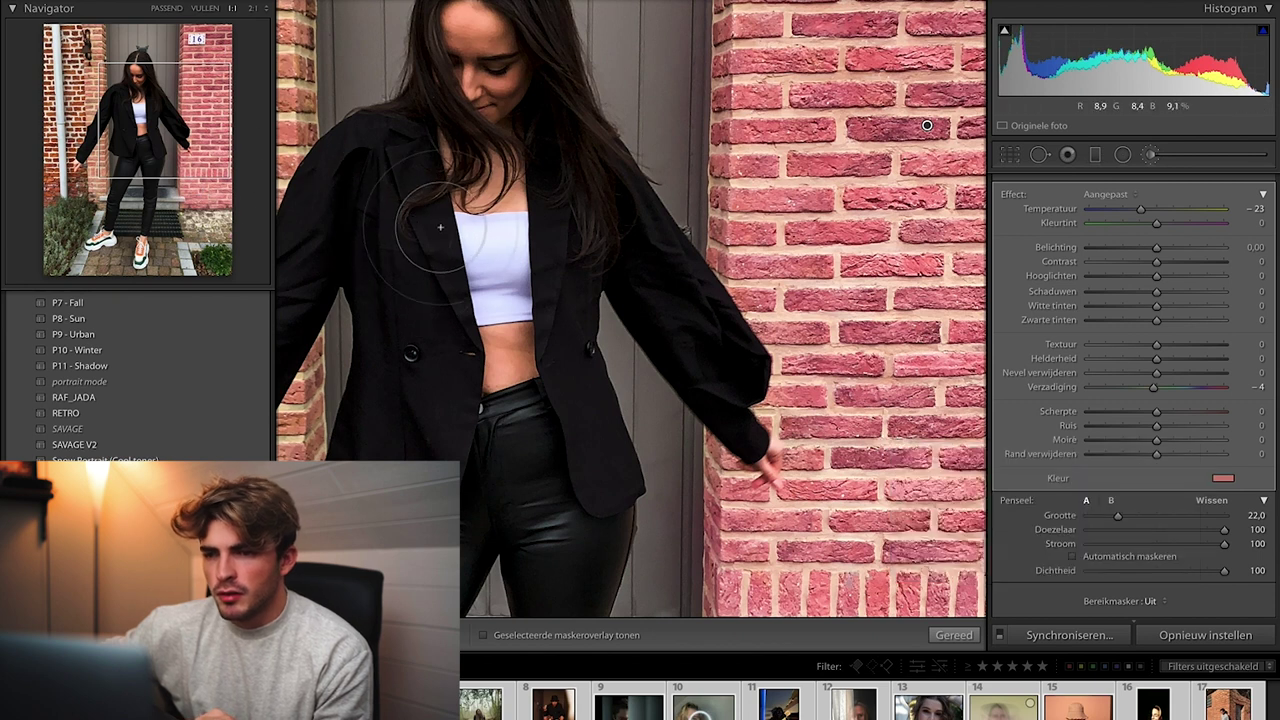
pyautogui.click(955, 636)
pyautogui.click(740, 400)
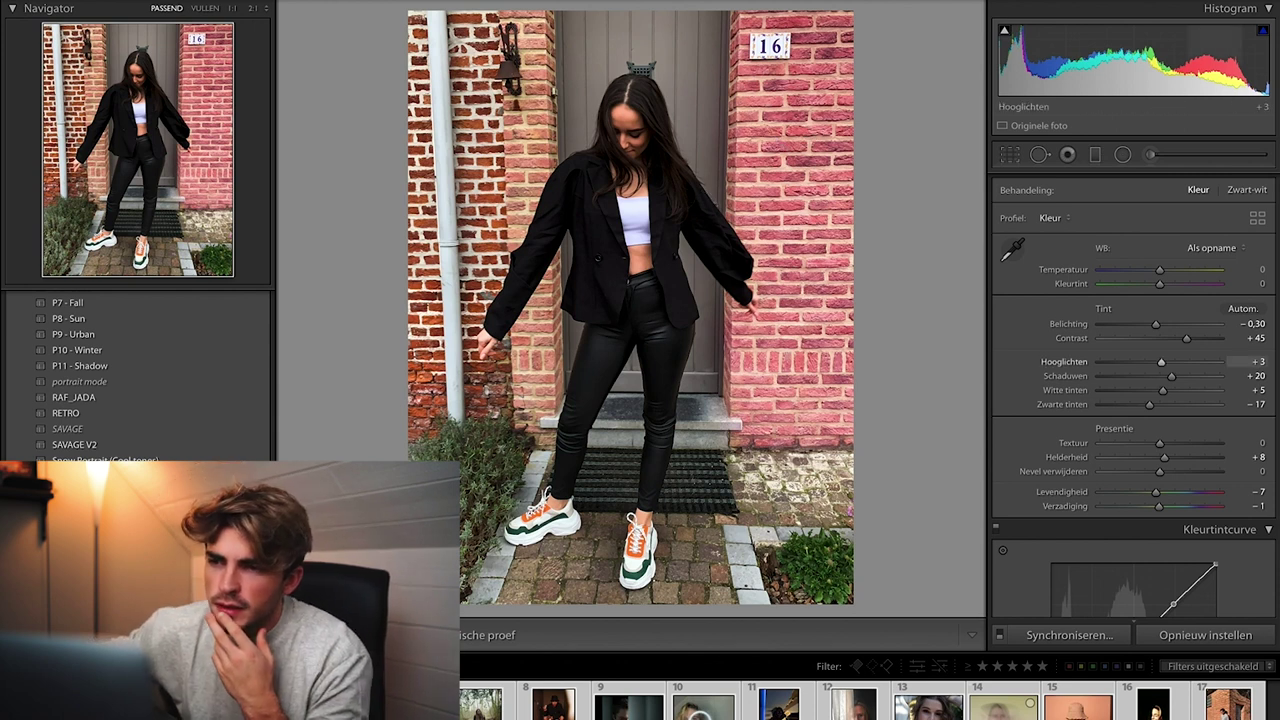
# Extend the brick mask over the walls on the drainpipe side of the door, and clean up the drainpipe with the eraser at size 2
pyautogui.click(1150, 156)
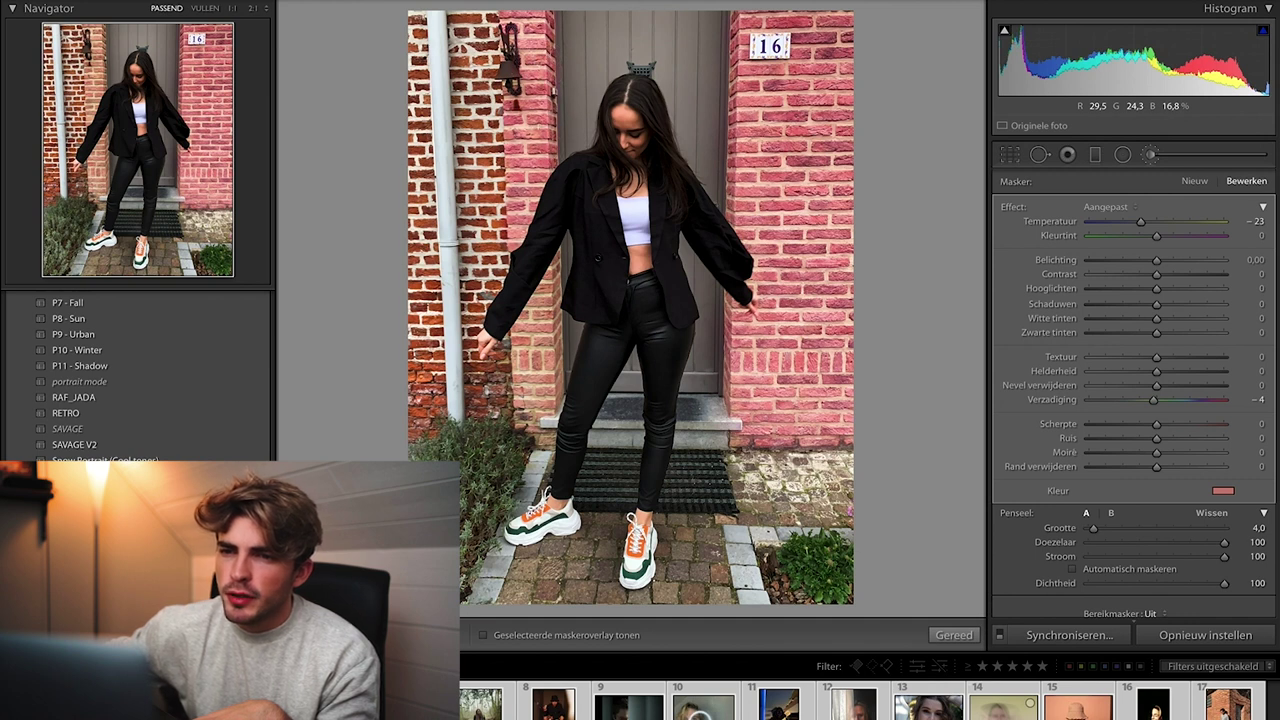
pyautogui.click(484, 635)
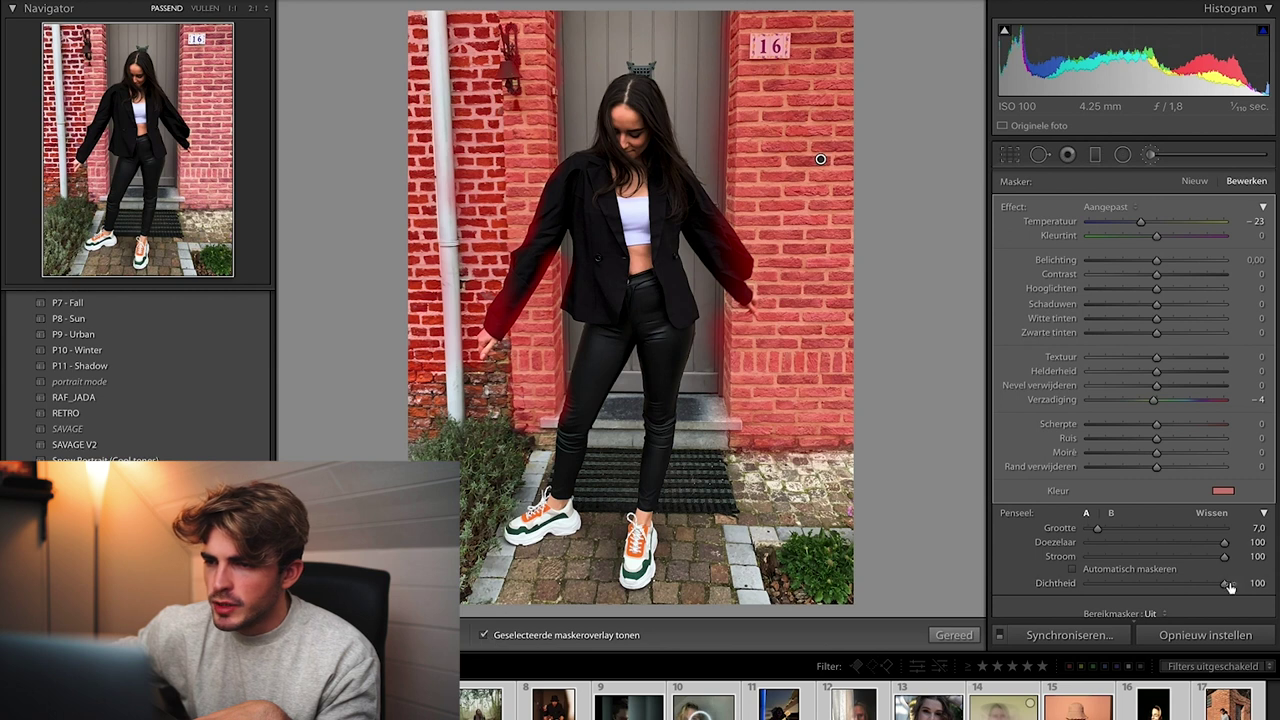
pyautogui.click(1212, 513)
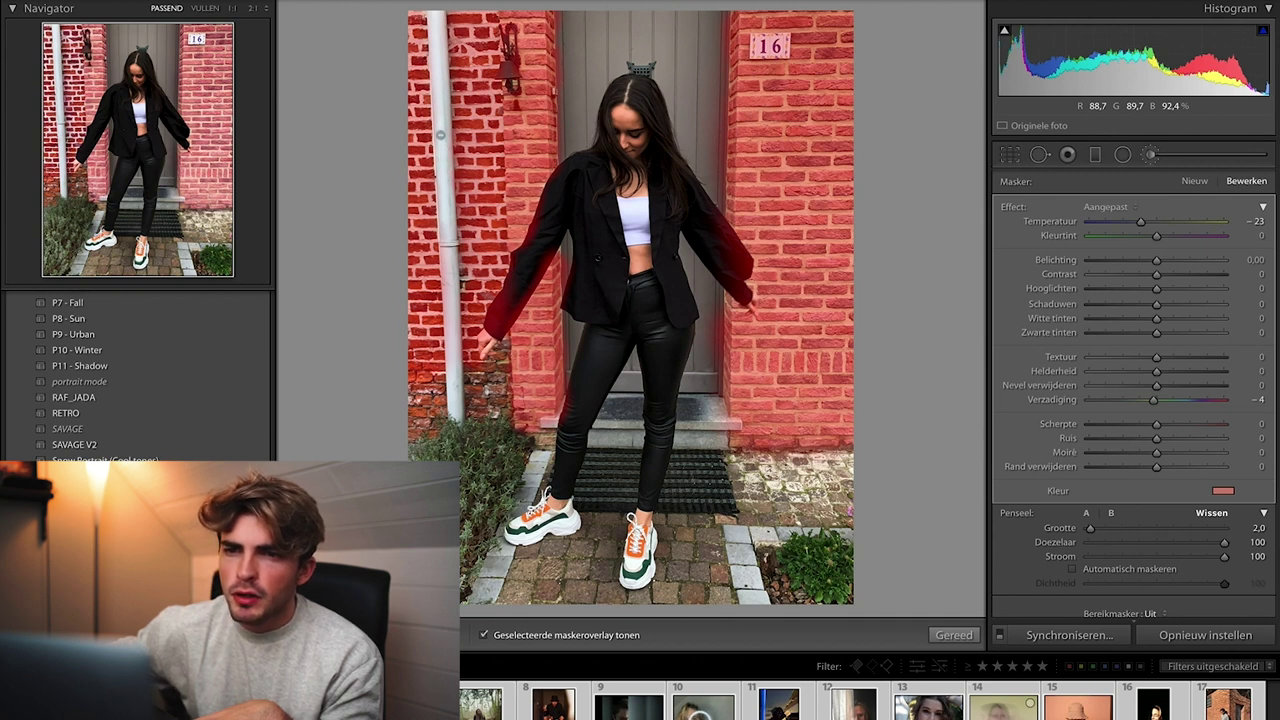
pyautogui.press('k')
# Compare the photo before and after, and raise the shadows to +30
pyautogui.press('y')
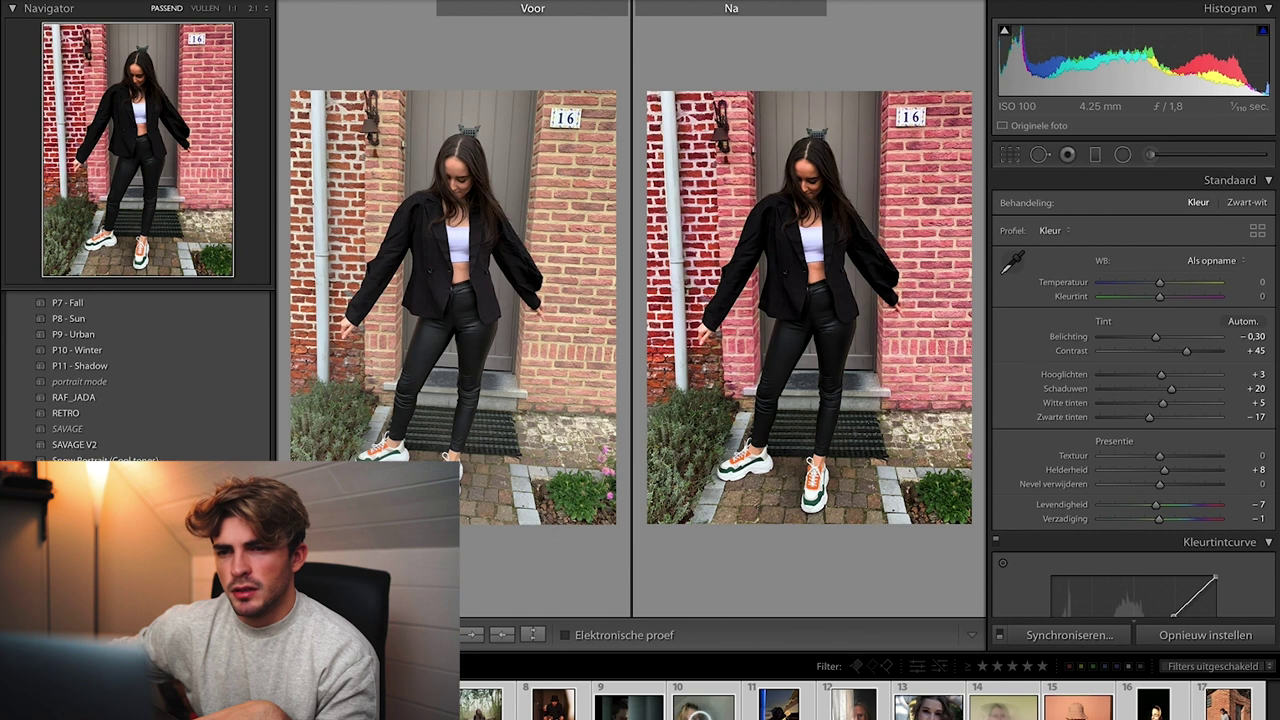
pyautogui.press('y')
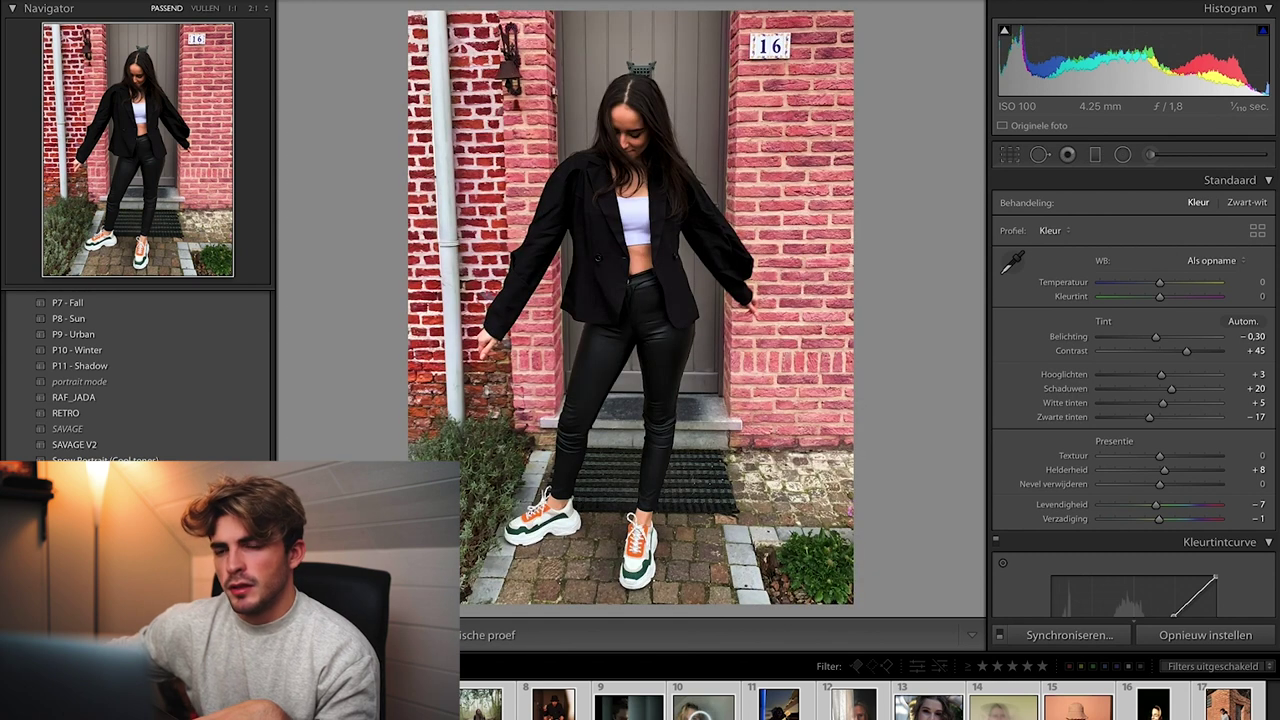
pyautogui.moveTo(1171, 389); pyautogui.dragTo(1187, 392)
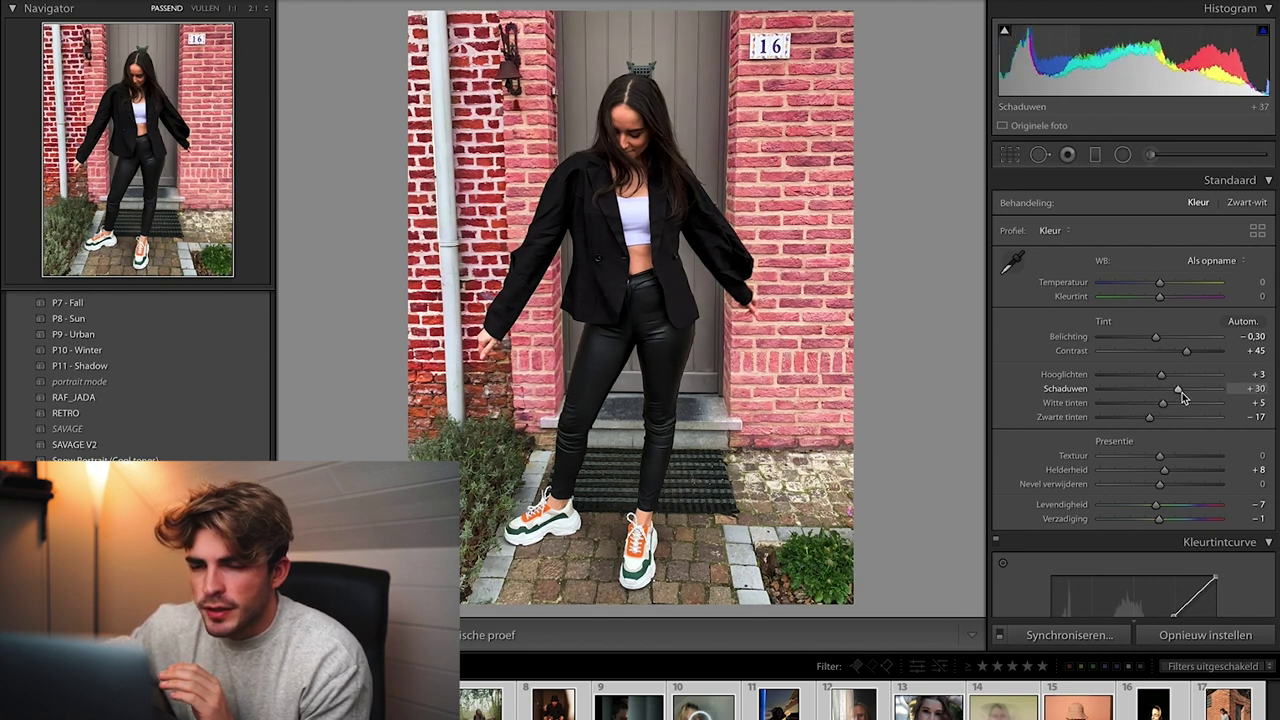
# Adjust the red and green primary colours in the calibration settings
pyautogui.scroll(-10, 1132, 395)
pyautogui.scroll(-15, 1132, 395)
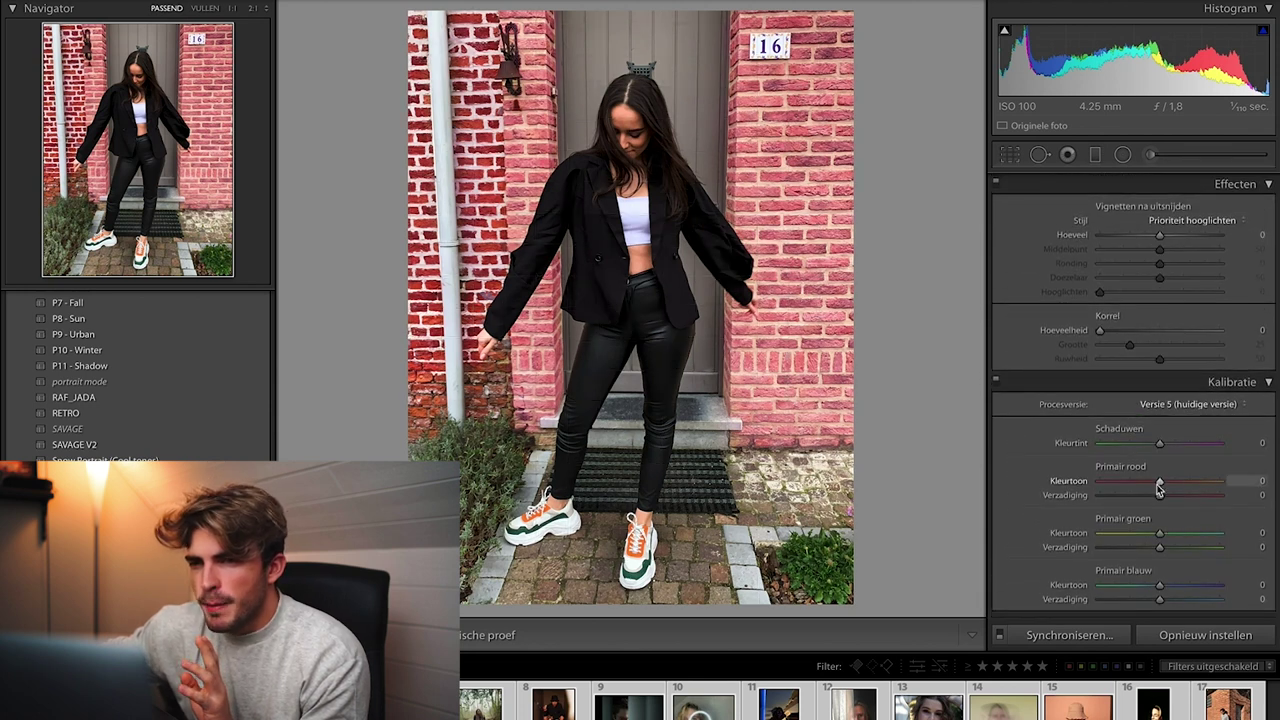
pyautogui.moveTo(1178, 485); pyautogui.dragTo(1192, 550)
pyautogui.moveTo(1150, 547); pyautogui.dragTo(1160, 547)
# Remove the house number sign from the brick wall with a healing spot of size 81, and inspect the bricks up close
pyautogui.scroll(15, 1160, 547)
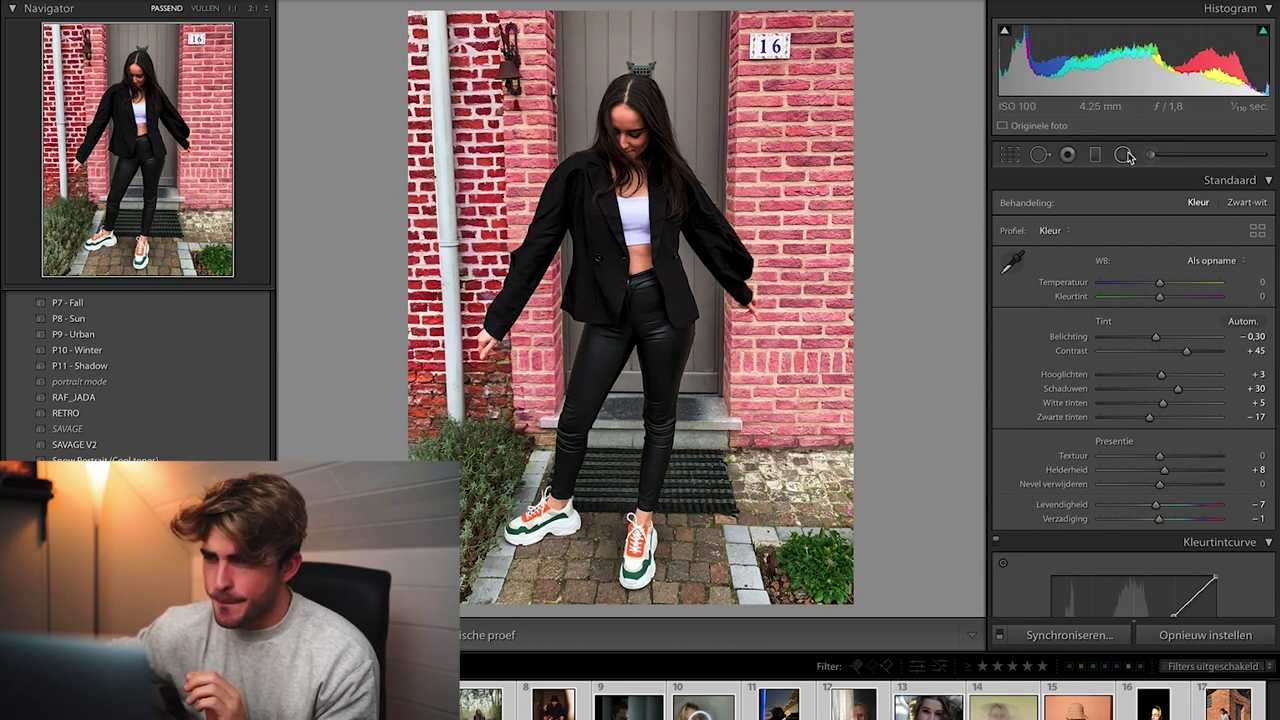
pyautogui.click(1040, 155)
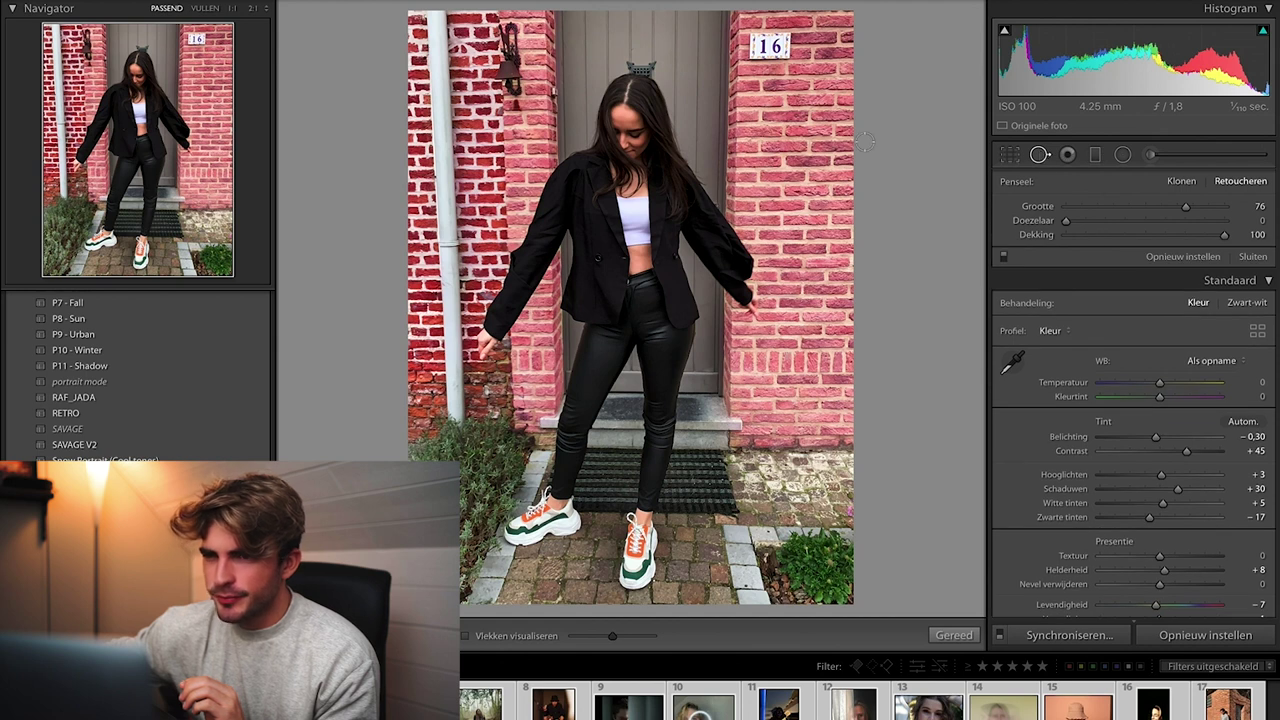
pyautogui.scroll(1, 752, 50)
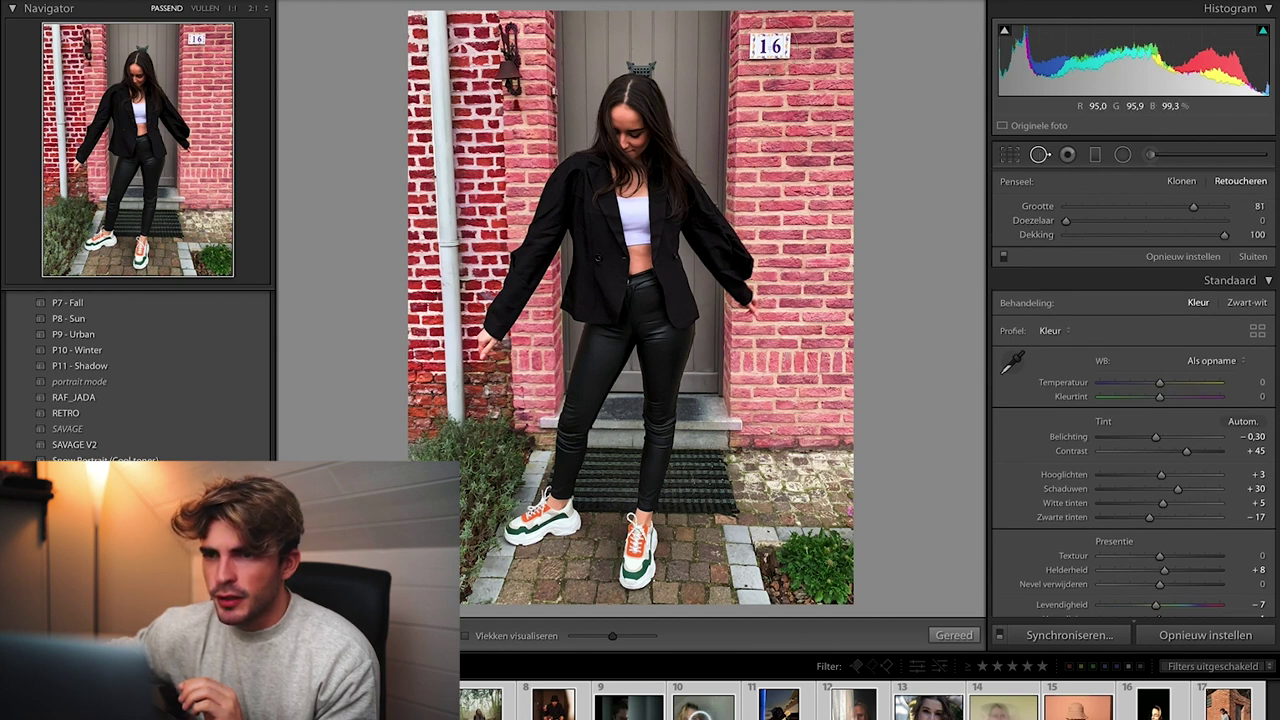
pyautogui.click(769, 45)
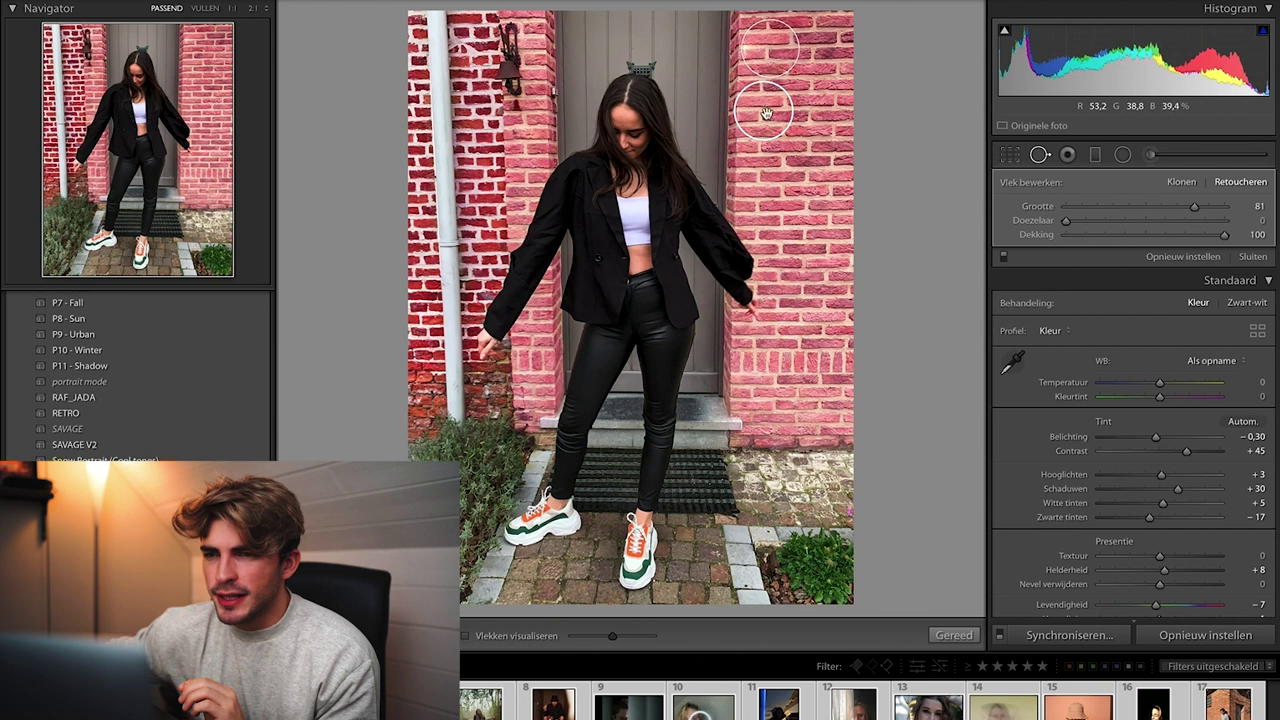
pyautogui.click(953, 635)
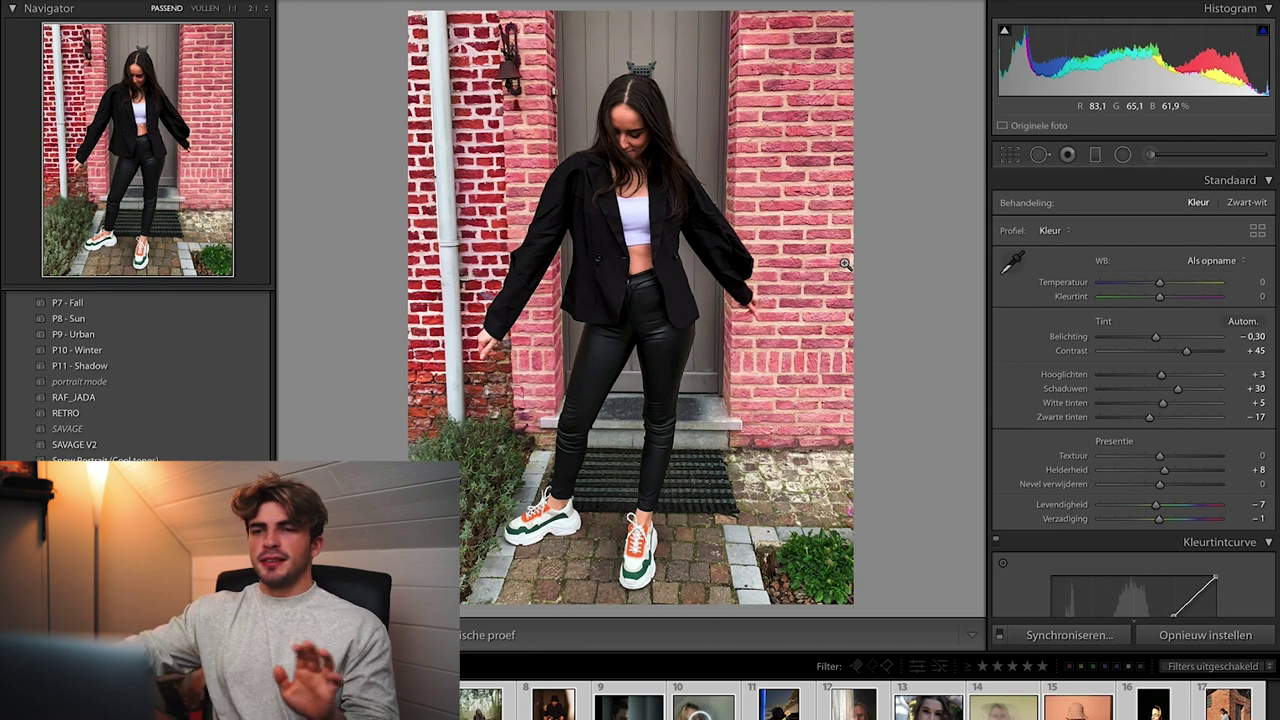
pyautogui.click(764, 100)
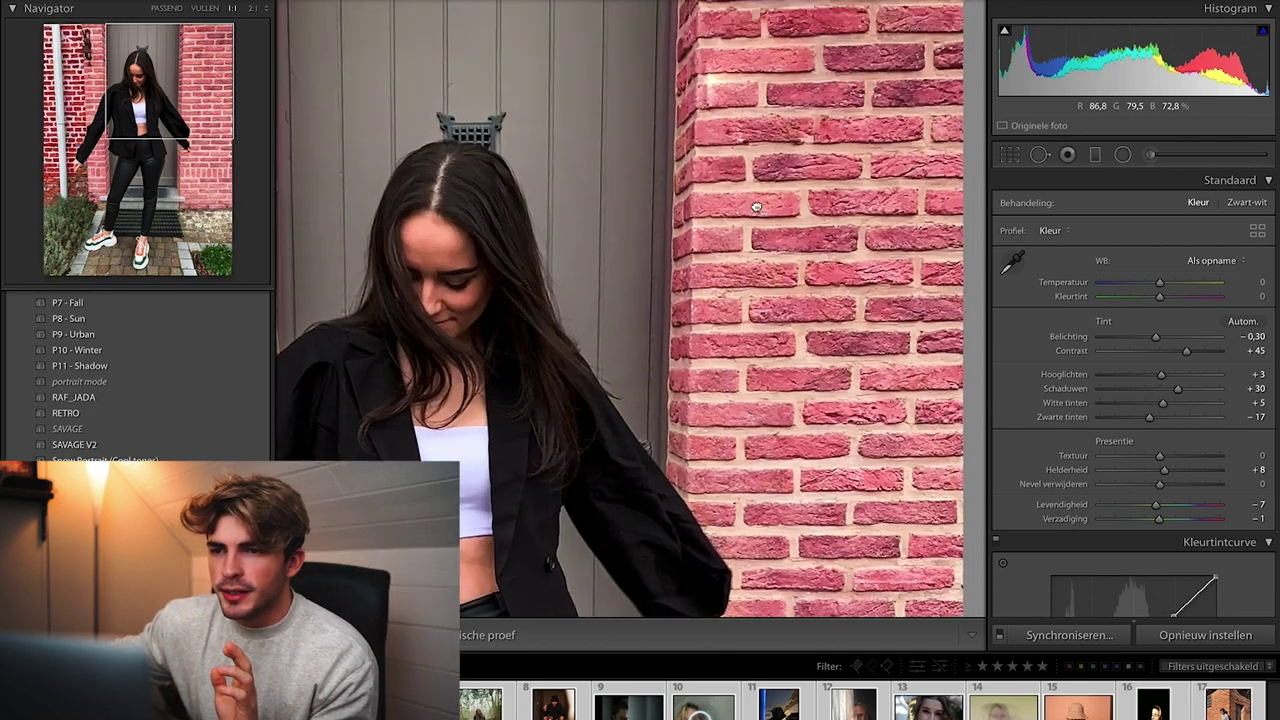
pyautogui.click(756, 208)
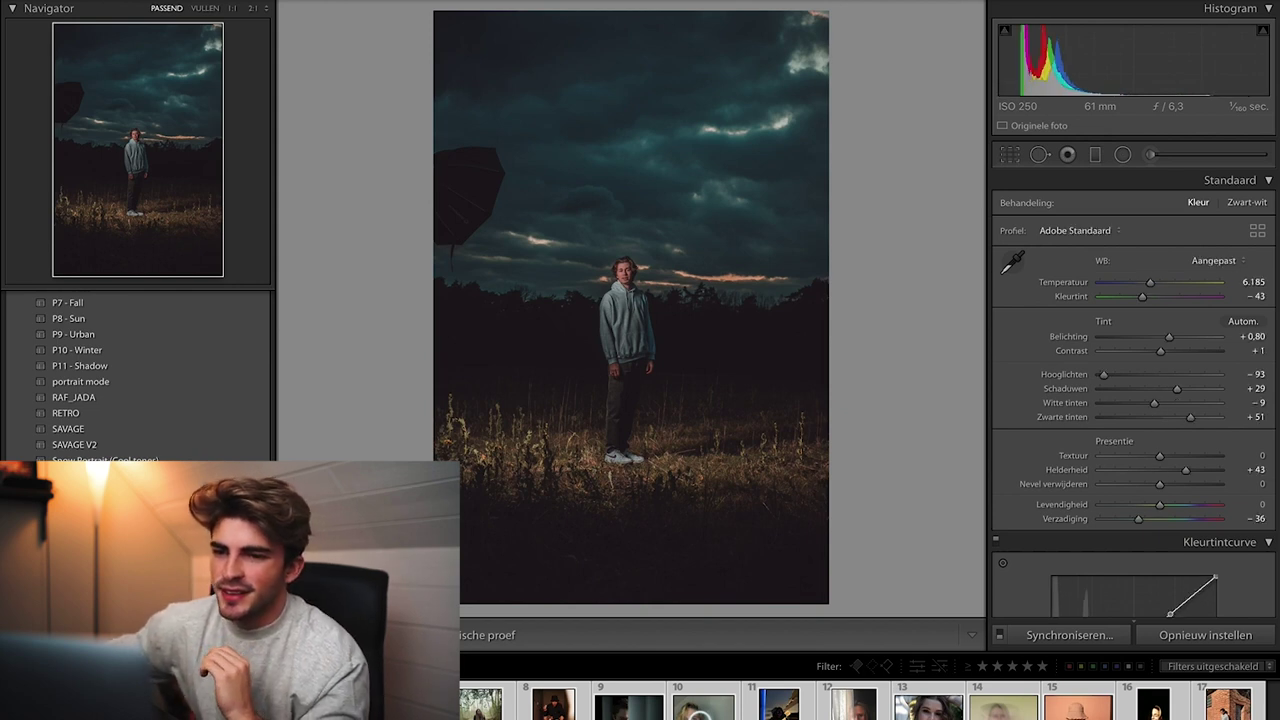
# On the photo of the man in the dark field, set temperature 8,841, clarity +7, vibrance -25 and saturation -39
pyautogui.moveTo(1184, 283)
pyautogui.mouseDown()
pyautogui.moveTo(1153, 285)
pyautogui.moveTo(1177, 285)
pyautogui.mouseUp()
pyautogui.moveTo(1181, 471); pyautogui.dragTo(1166, 474)
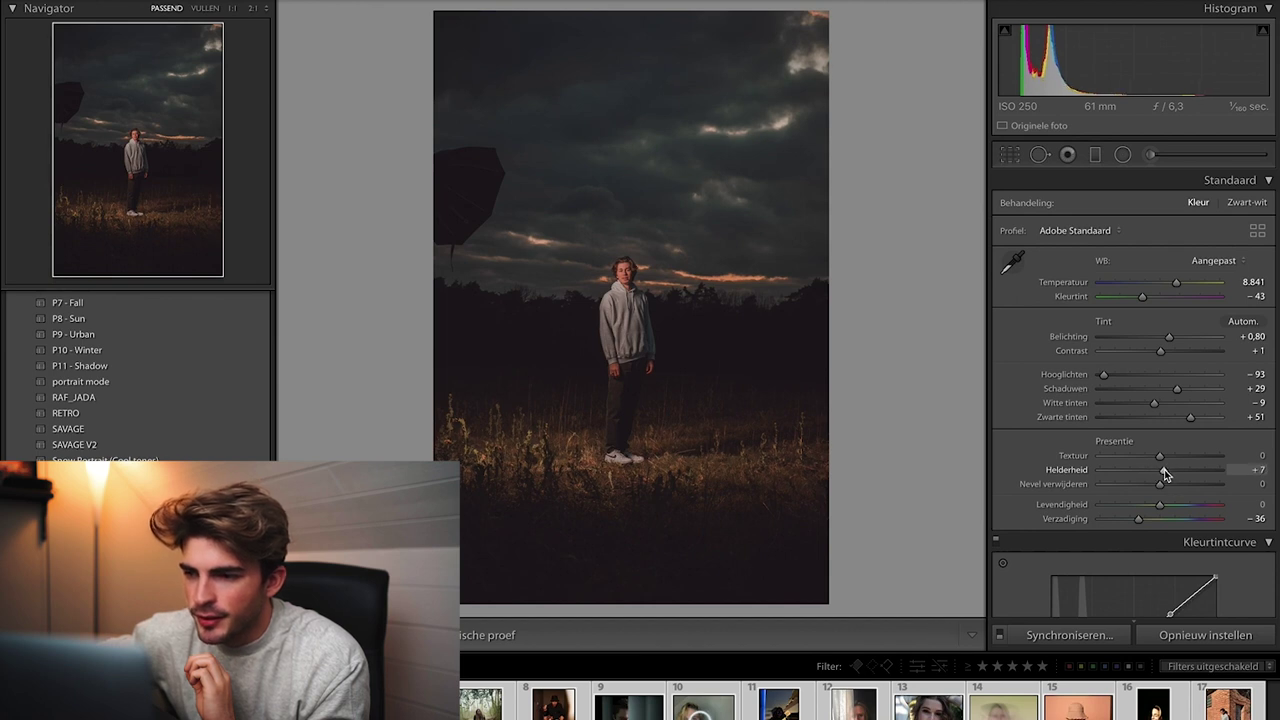
pyautogui.moveTo(1138, 519)
pyautogui.mouseDown()
pyautogui.moveTo(1157, 522)
pyautogui.moveTo(1131, 524)
pyautogui.moveTo(1148, 510)
pyautogui.mouseUp()
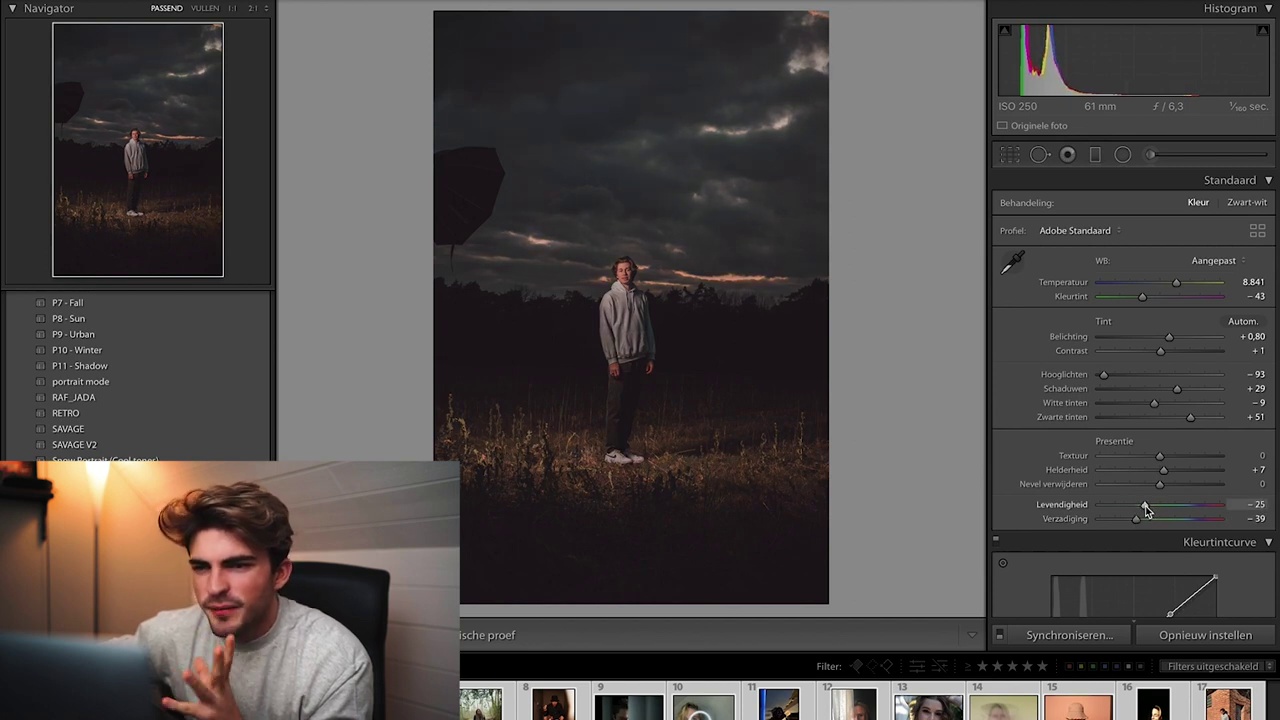
# Fine-tune the black point at the shadow end of the RGB tone curve
pyautogui.scroll(-3, 1085, 432)
pyautogui.scroll(-2, 1090, 443)
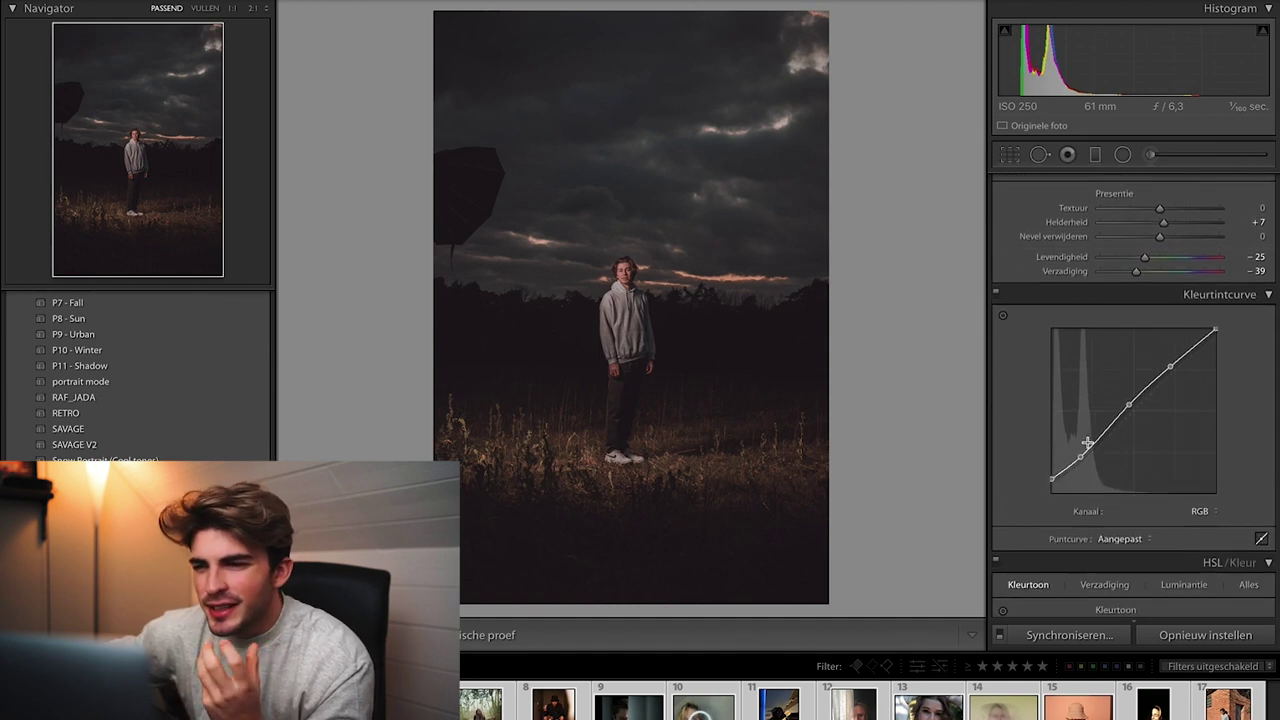
pyautogui.moveTo(1054, 474)
pyautogui.mouseDown()
pyautogui.moveTo(1051, 457)
pyautogui.moveTo(1050, 473)
pyautogui.mouseUp()
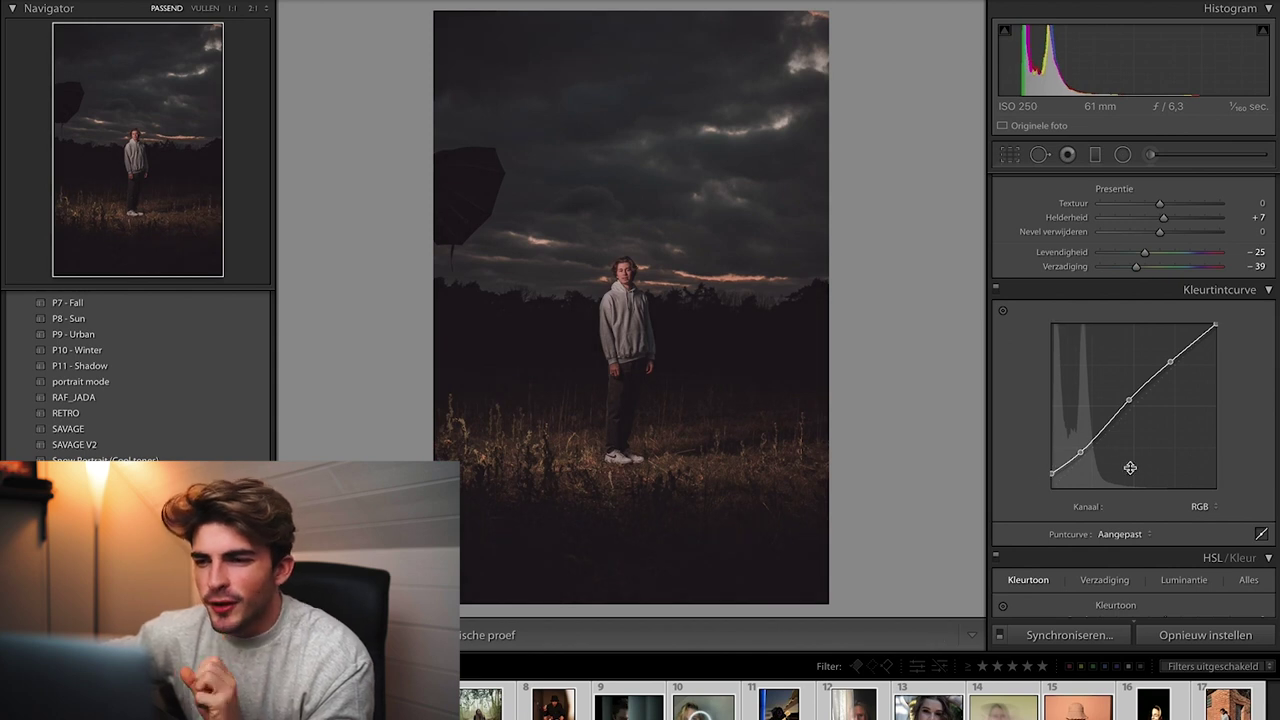
# Enable the lens profile corrections and apply the automatic Upright transformation with the crop constrained to the image
pyautogui.scroll(-10, 1086, 494)
pyautogui.scroll(-8, 1076, 495)
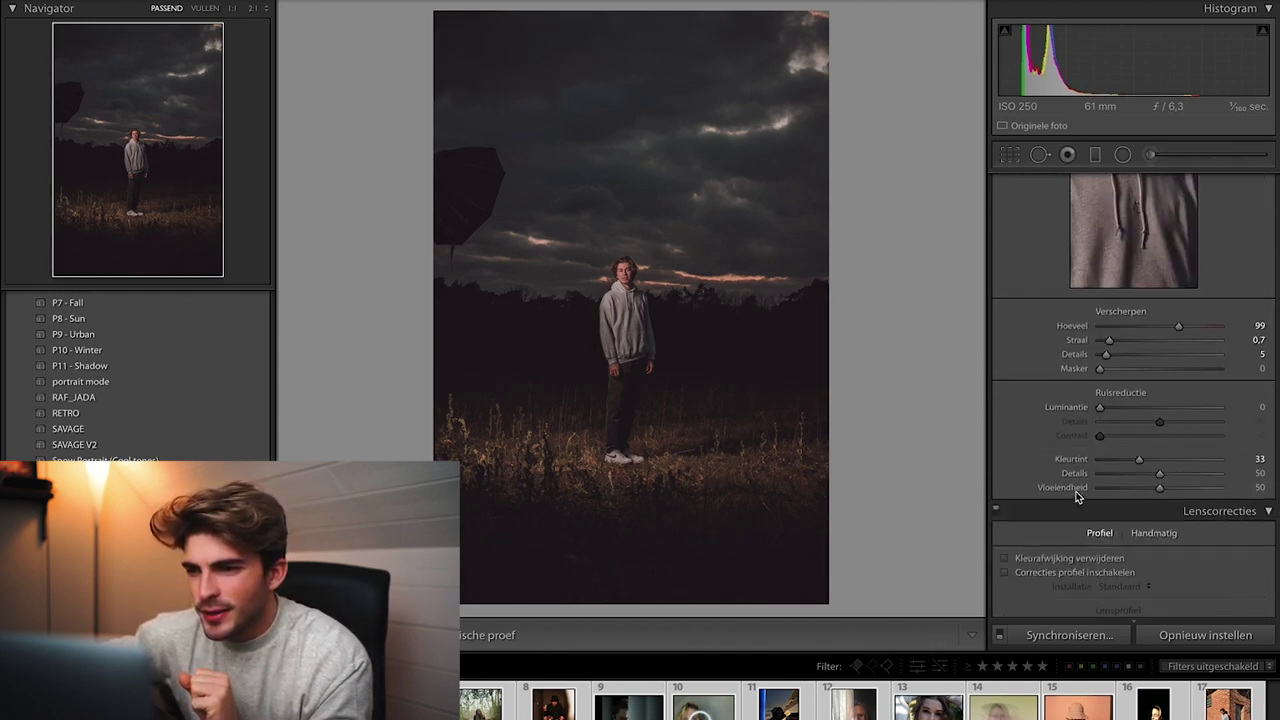
pyautogui.click(1006, 317)
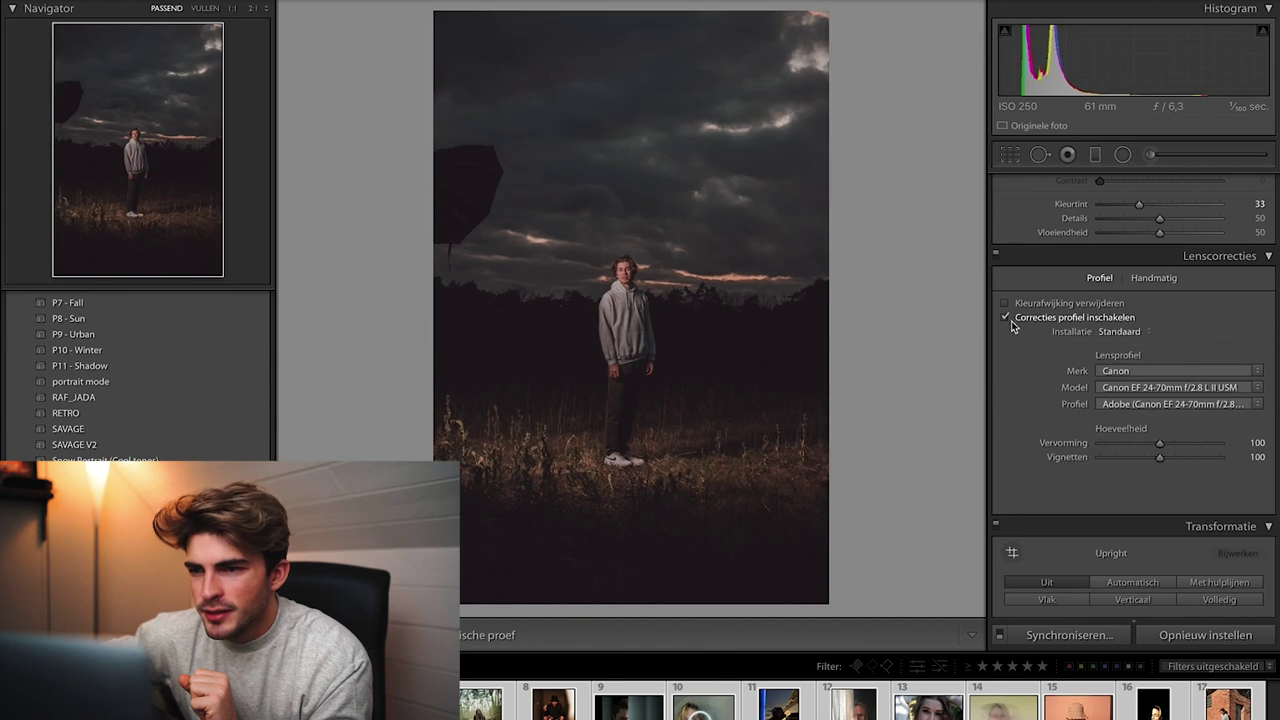
pyautogui.scroll(-10, 1085, 441)
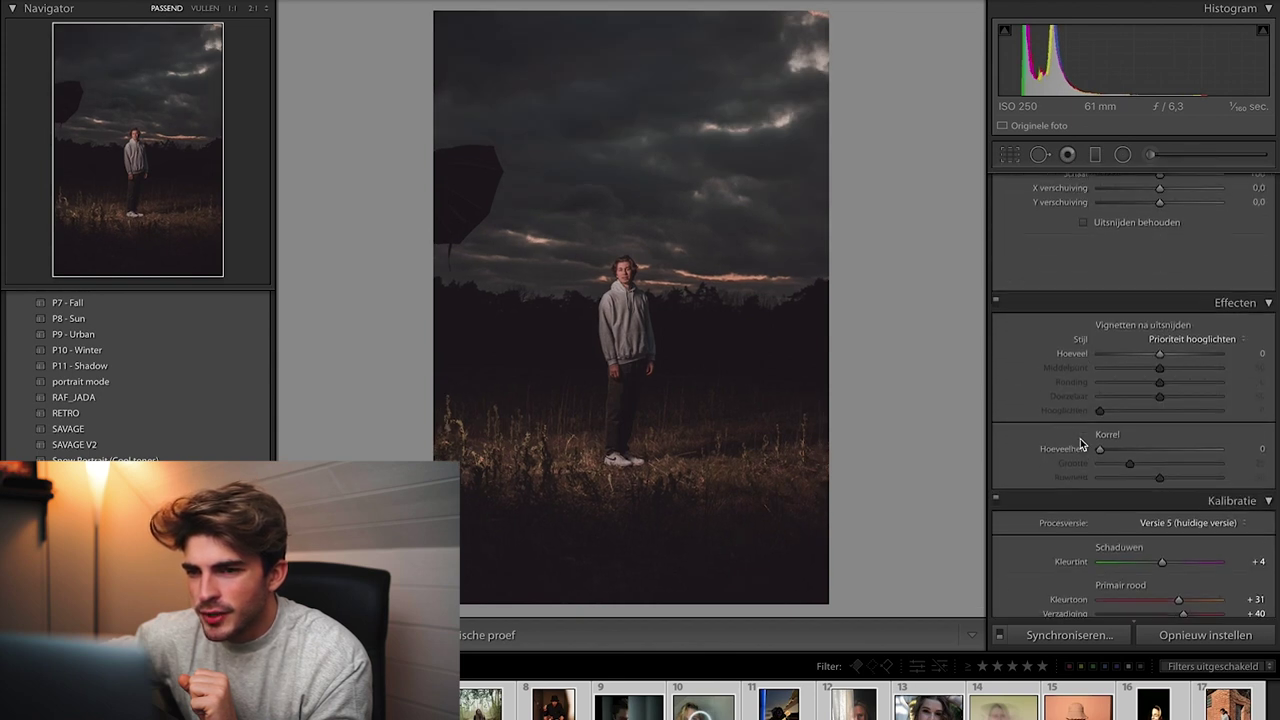
pyautogui.scroll(10, 1080, 441)
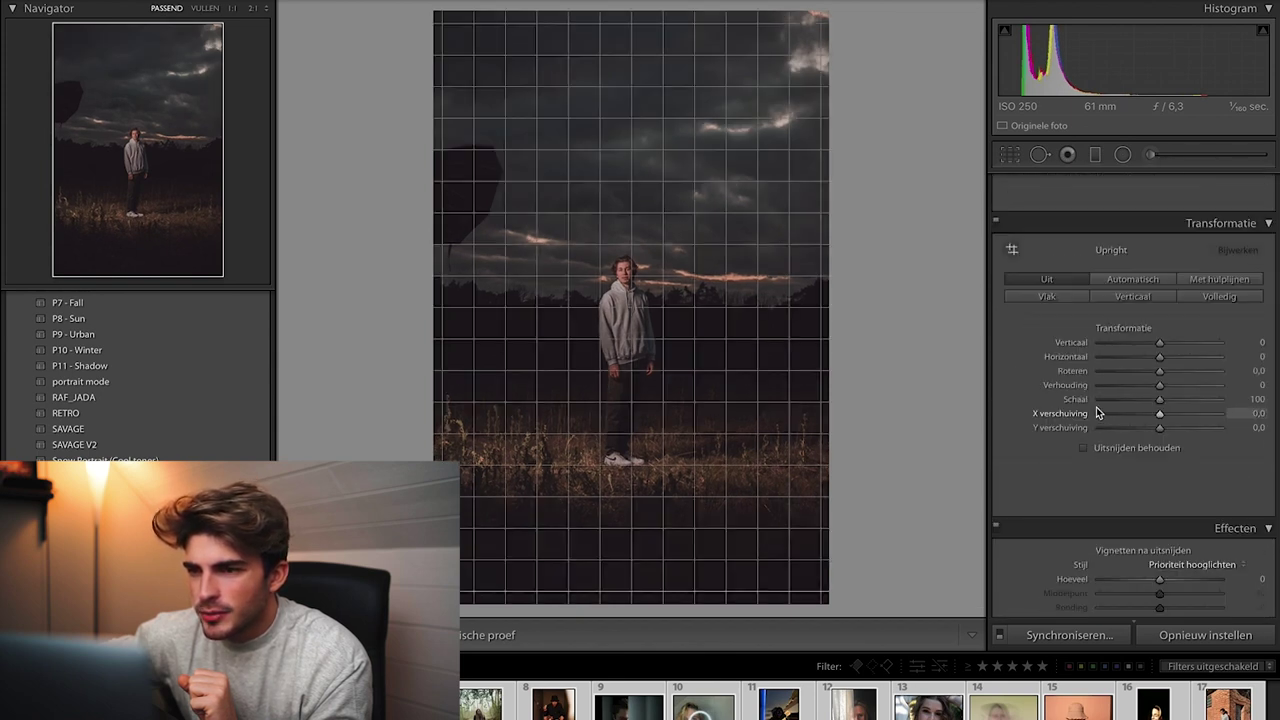
pyautogui.click(1133, 296)
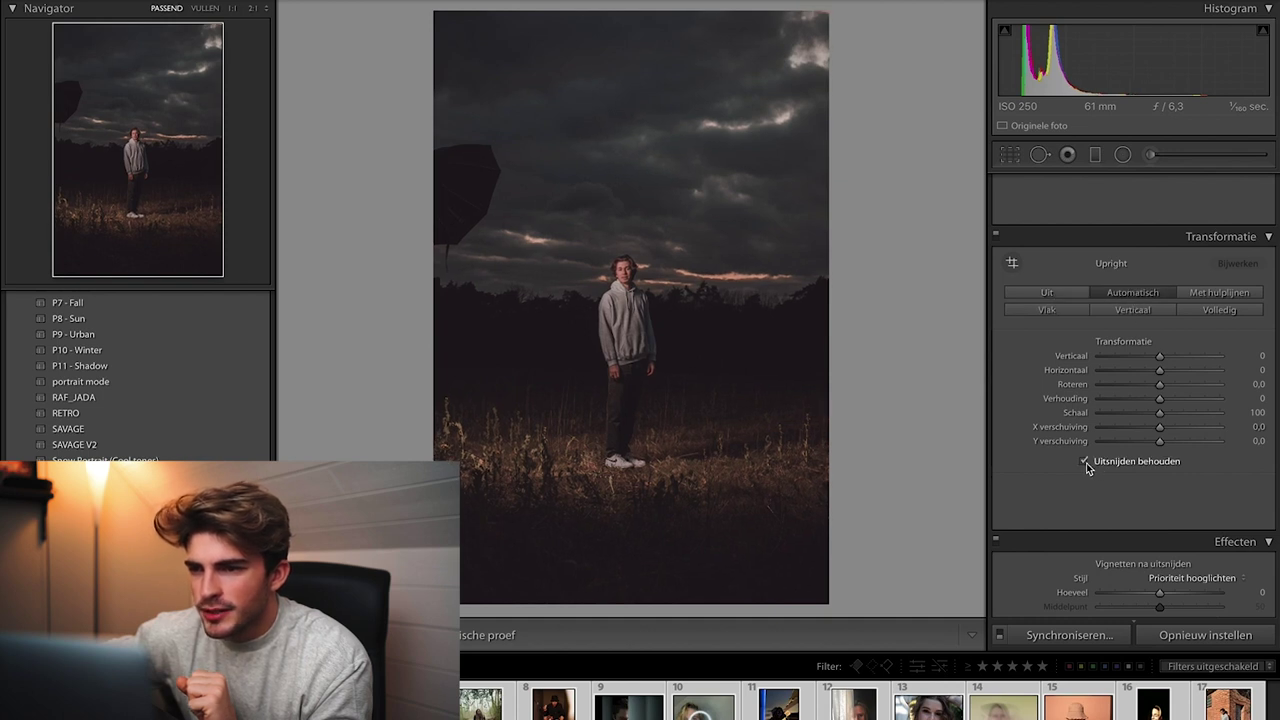
# Calibrate the colours with shadows tint -7, green primary hue +25 and saturation +12, and blue primary hue -60 and saturation -14
pyautogui.scroll(-10, 1047, 455)
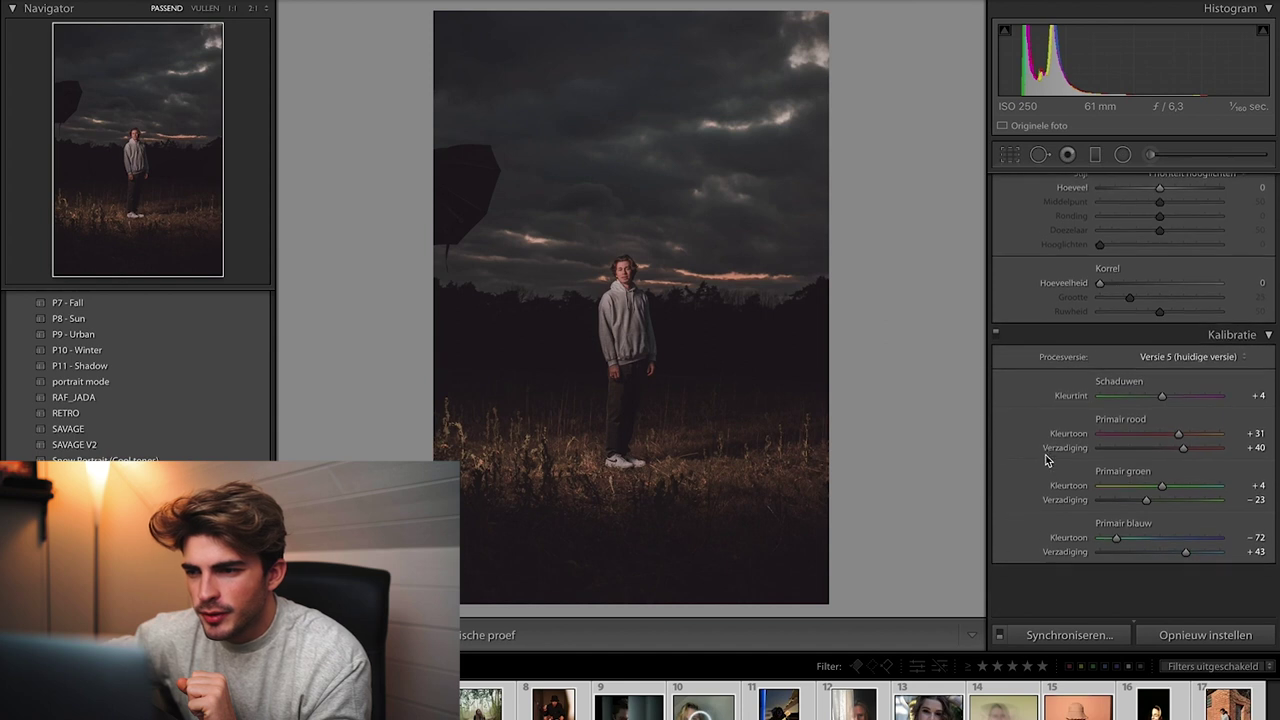
pyautogui.moveTo(1152, 444)
pyautogui.mouseDown()
pyautogui.moveTo(1136, 446)
pyautogui.moveTo(1174, 446)
pyautogui.moveTo(1153, 448)
pyautogui.mouseUp()
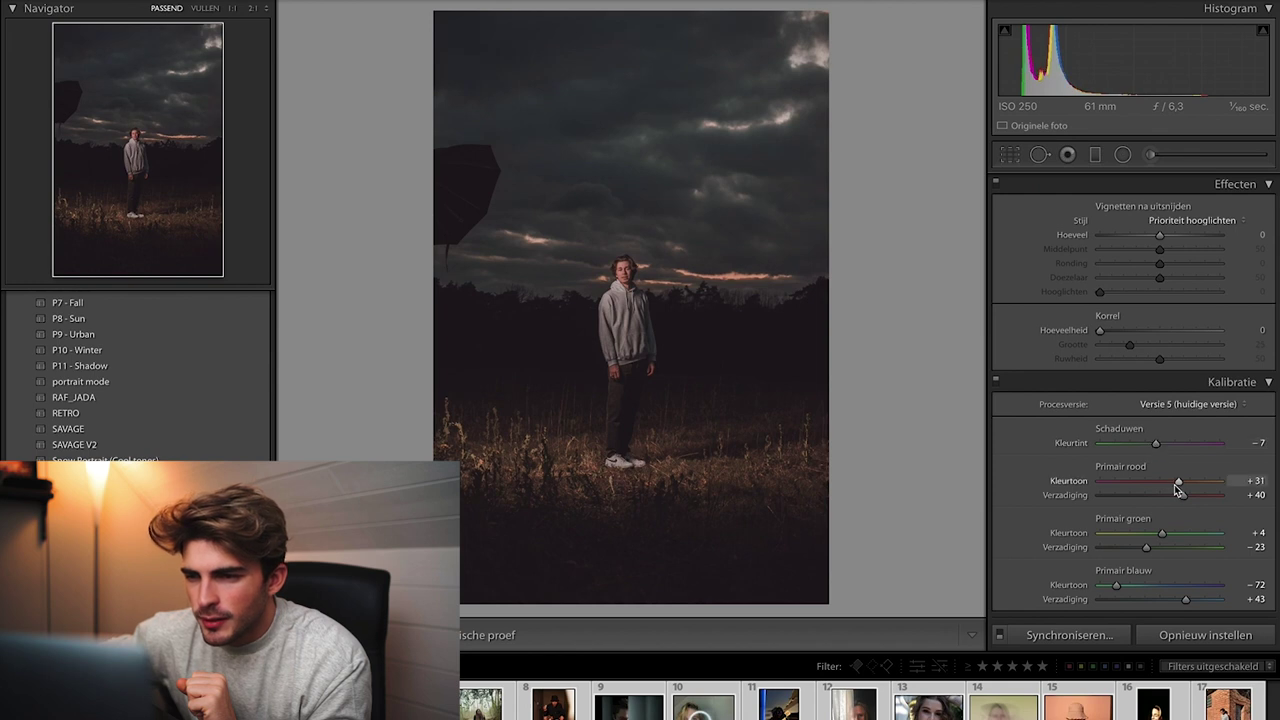
pyautogui.moveTo(1162, 531); pyautogui.dragTo(1188, 535)
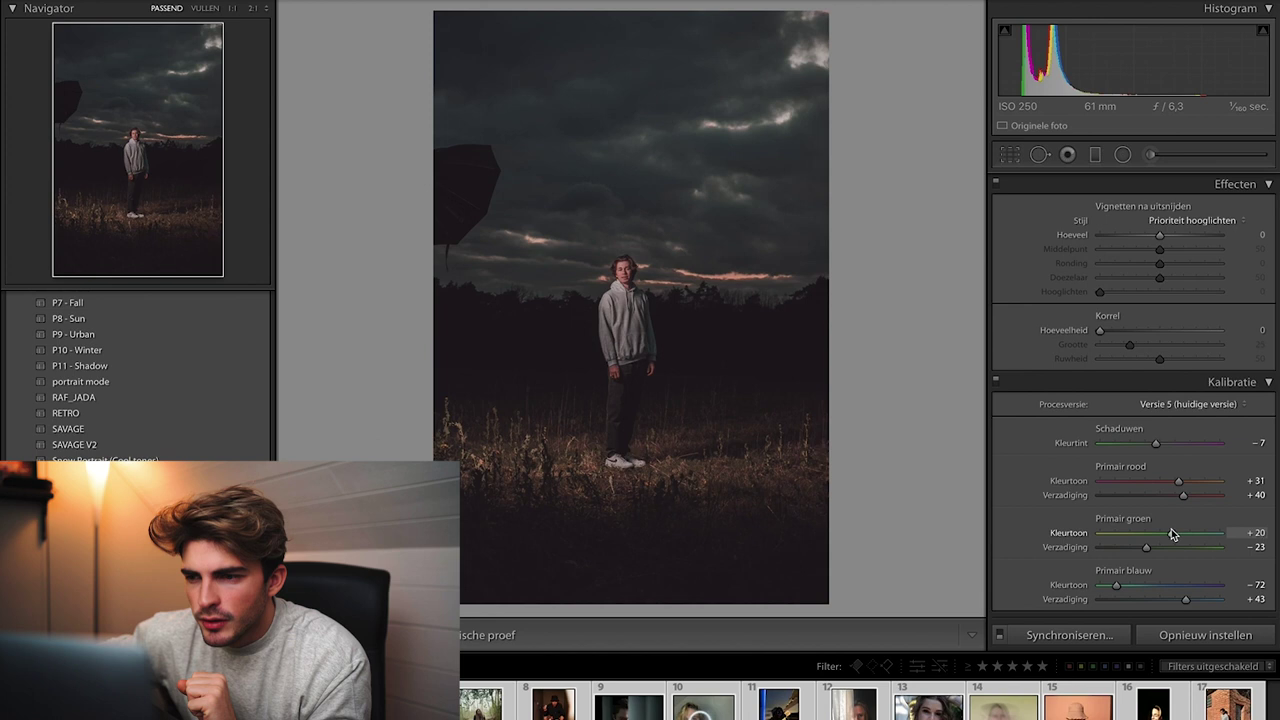
pyautogui.moveTo(1148, 546)
pyautogui.mouseDown()
pyautogui.moveTo(1125, 548)
pyautogui.moveTo(1172, 547)
pyautogui.mouseUp()
pyautogui.moveTo(1117, 585); pyautogui.dragTo(1151, 600)
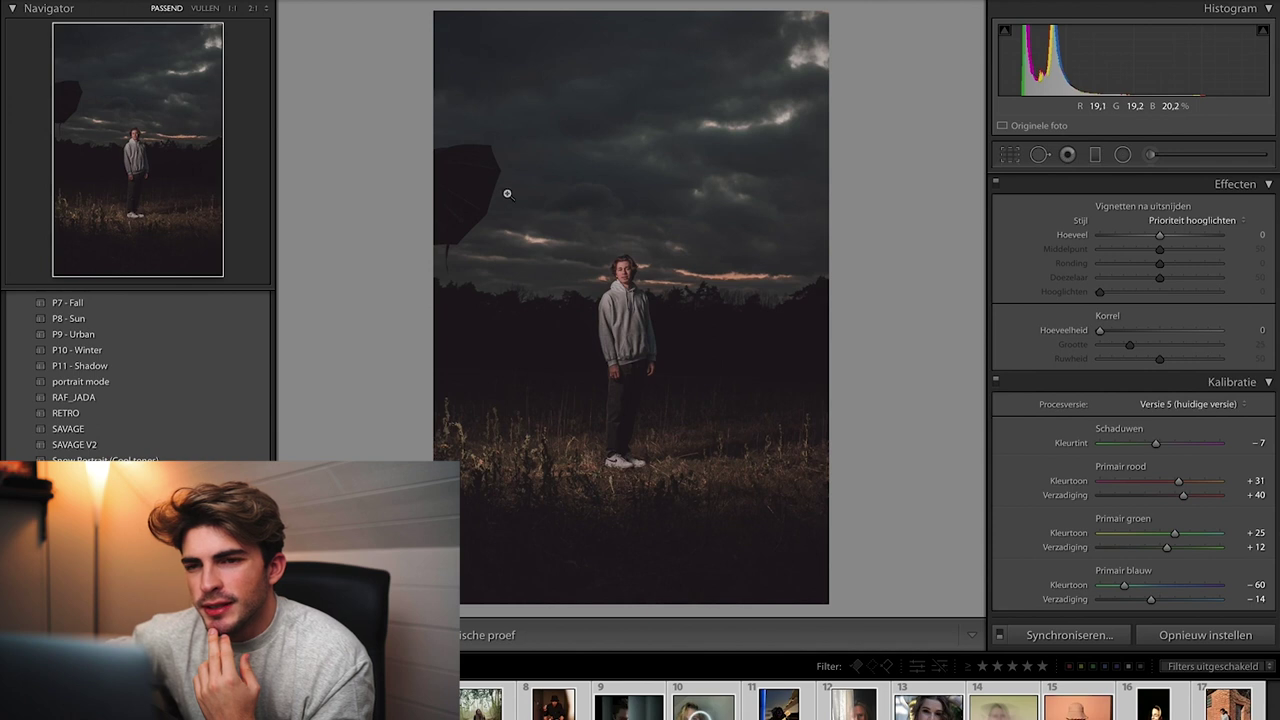
# Crop the photo tighter at its original aspect ratio, with the standing man centred in the frame
pyautogui.click(1010, 155)
pyautogui.moveTo(830, 11); pyautogui.dragTo(785, 99)
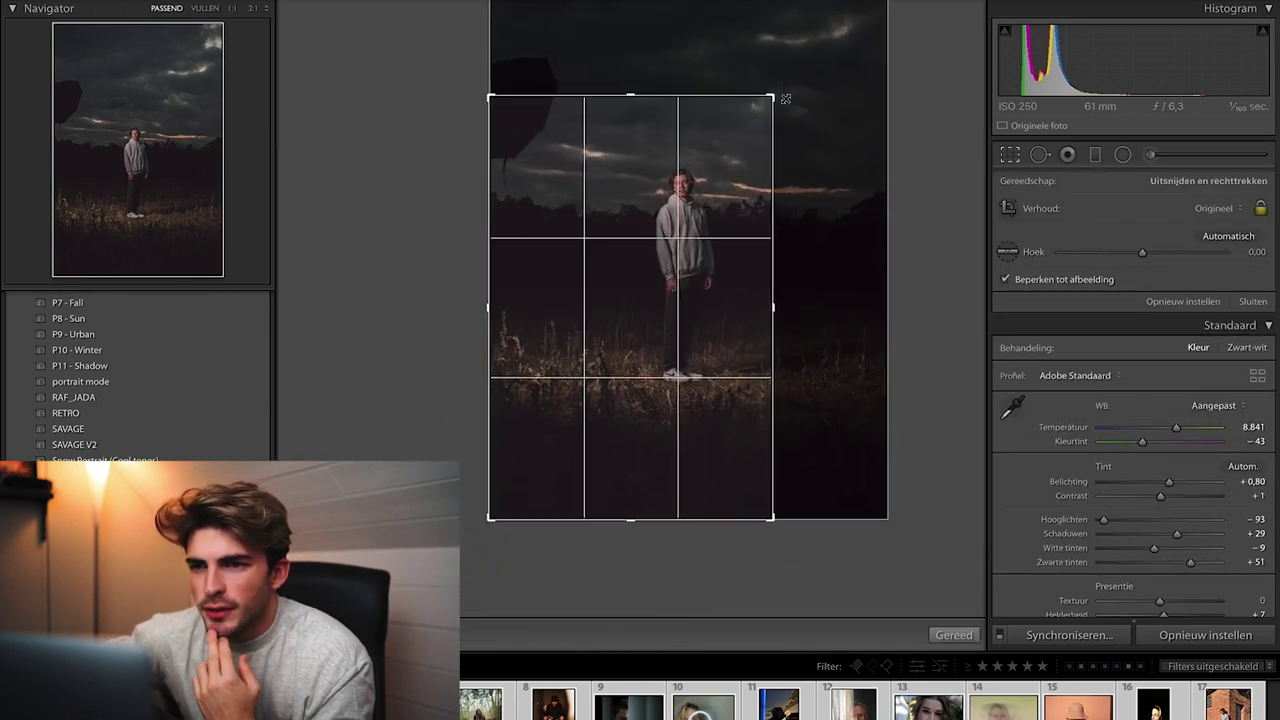
pyautogui.moveTo(697, 129); pyautogui.dragTo(673, 176)
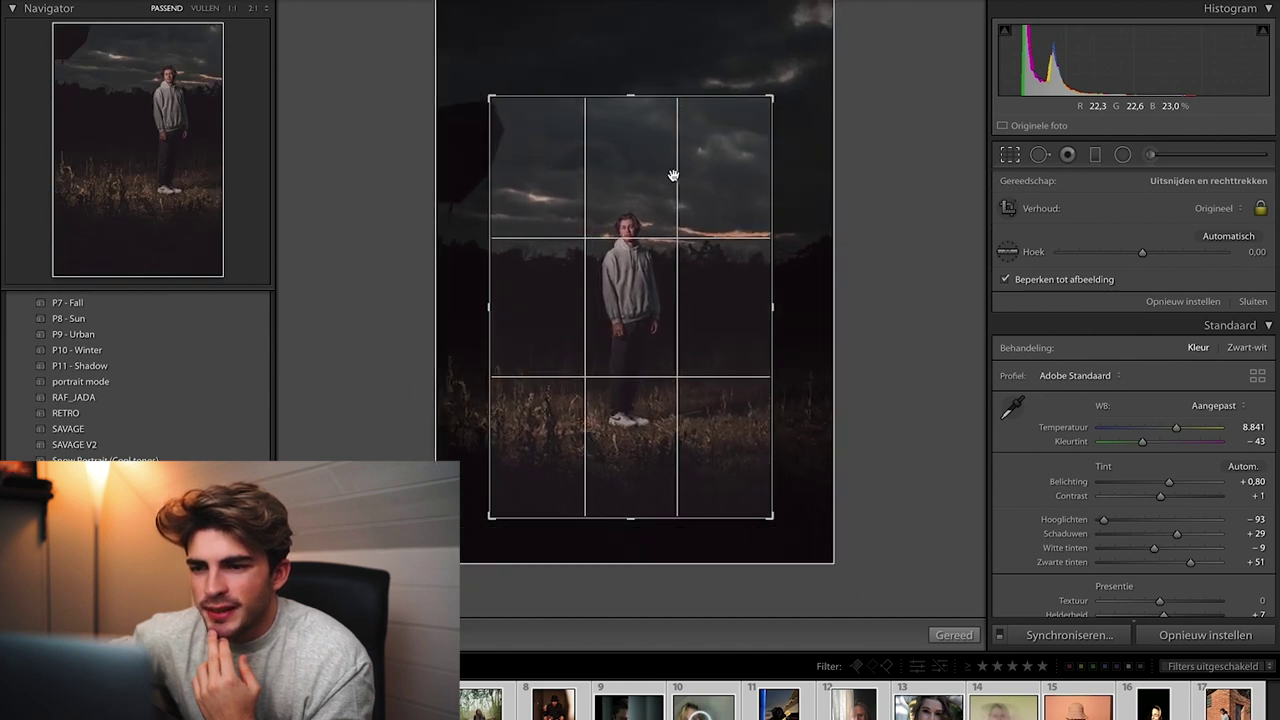
pyautogui.click(953, 635)
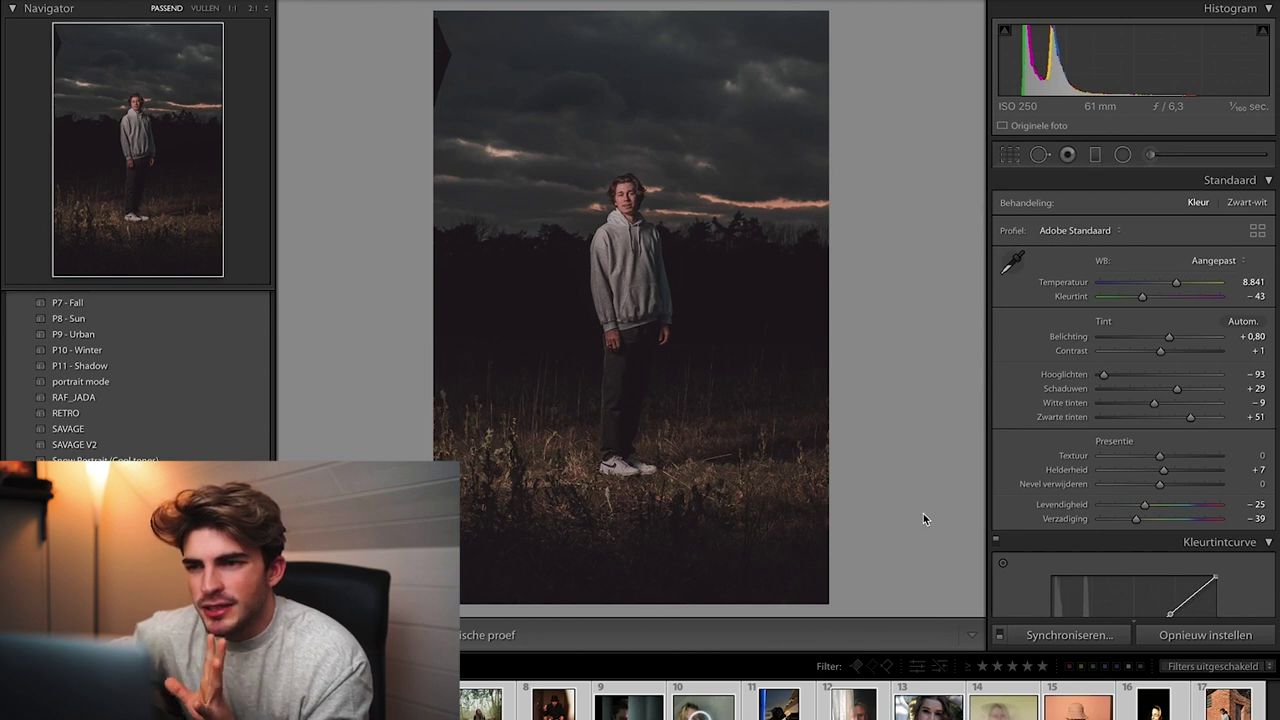
# Widen the crop slightly to include more sky and field around the man, and apply it
pyautogui.press('r')
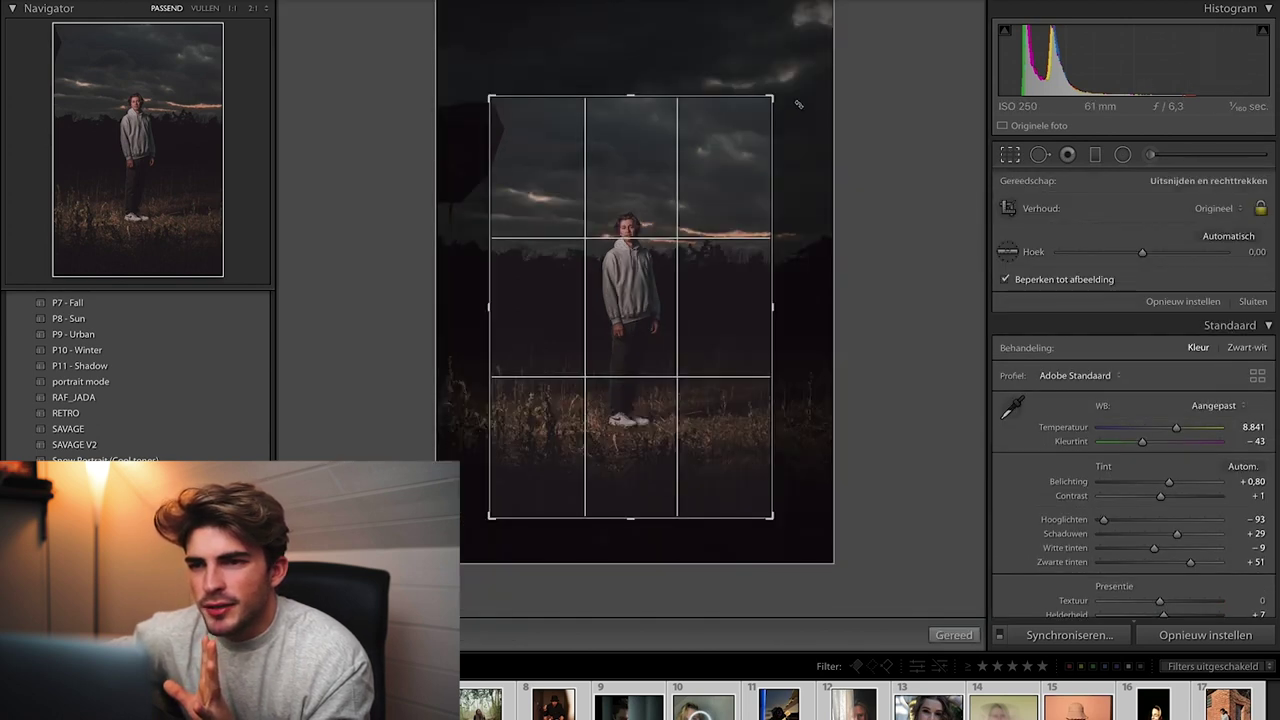
pyautogui.moveTo(776, 97); pyautogui.dragTo(791, 64)
pyautogui.moveTo(740, 128)
pyautogui.mouseDown()
pyautogui.moveTo(762, 125)
pyautogui.moveTo(746, 108)
pyautogui.moveTo(738, 124)
pyautogui.mouseUp()
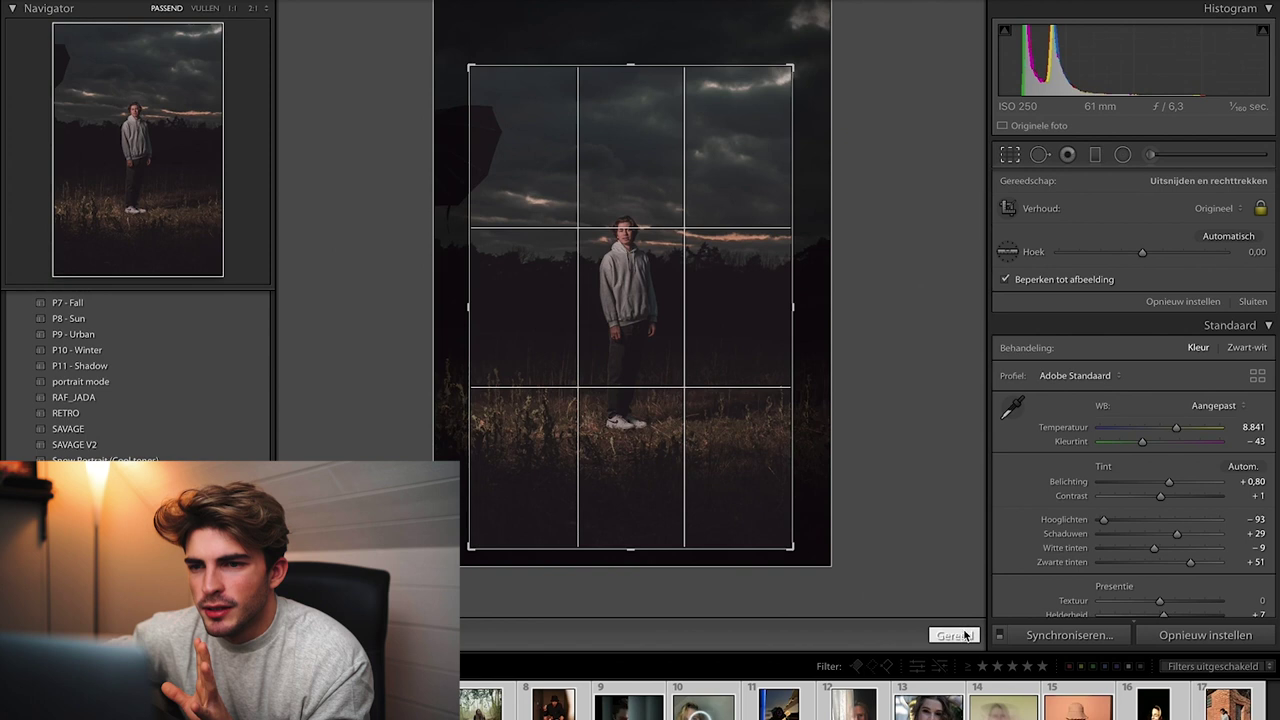
pyautogui.click(953, 635)
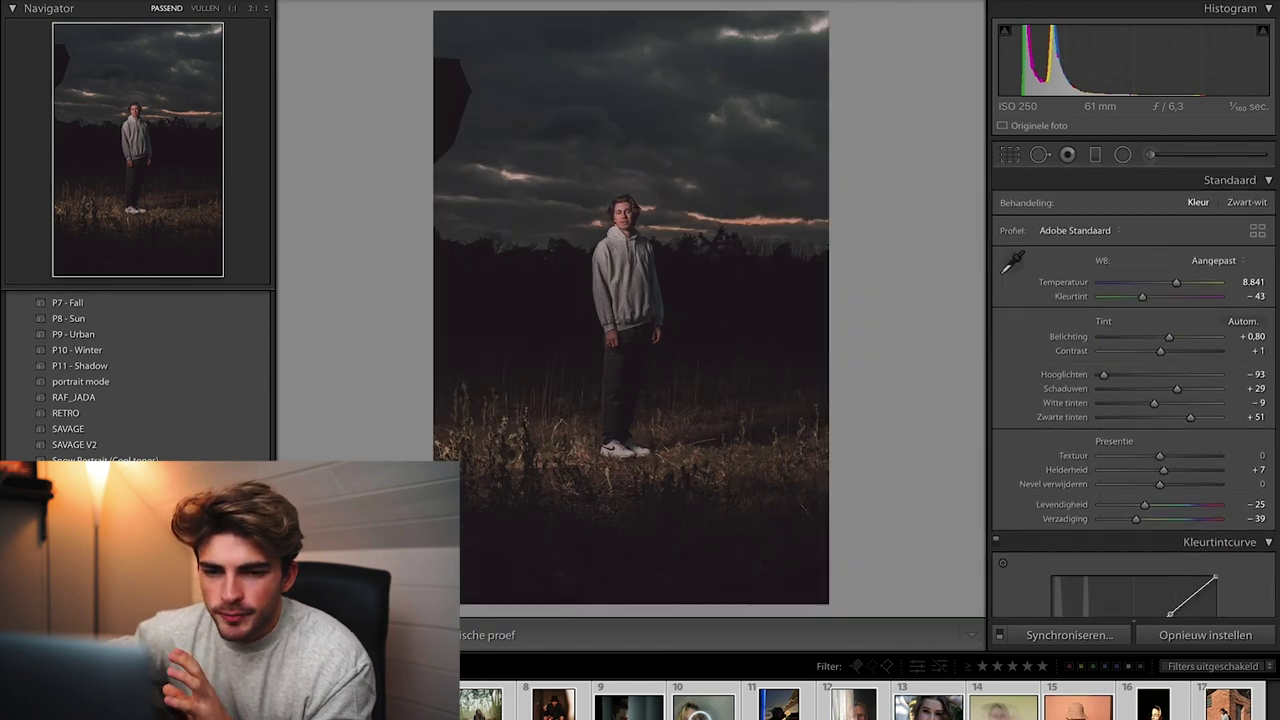
# Open the cropped photo for editing in Adobe Photoshop 2020
pyautogui.rightClick(258, 700)
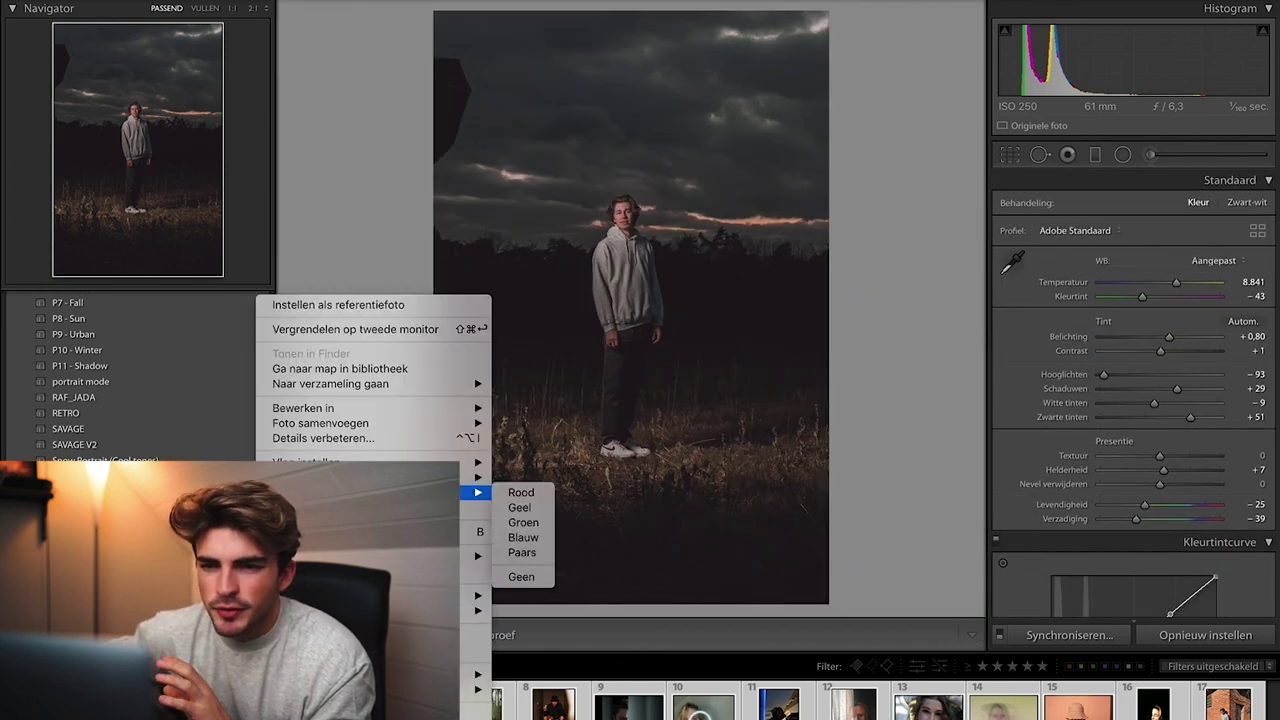
pyautogui.moveTo(485, 410)
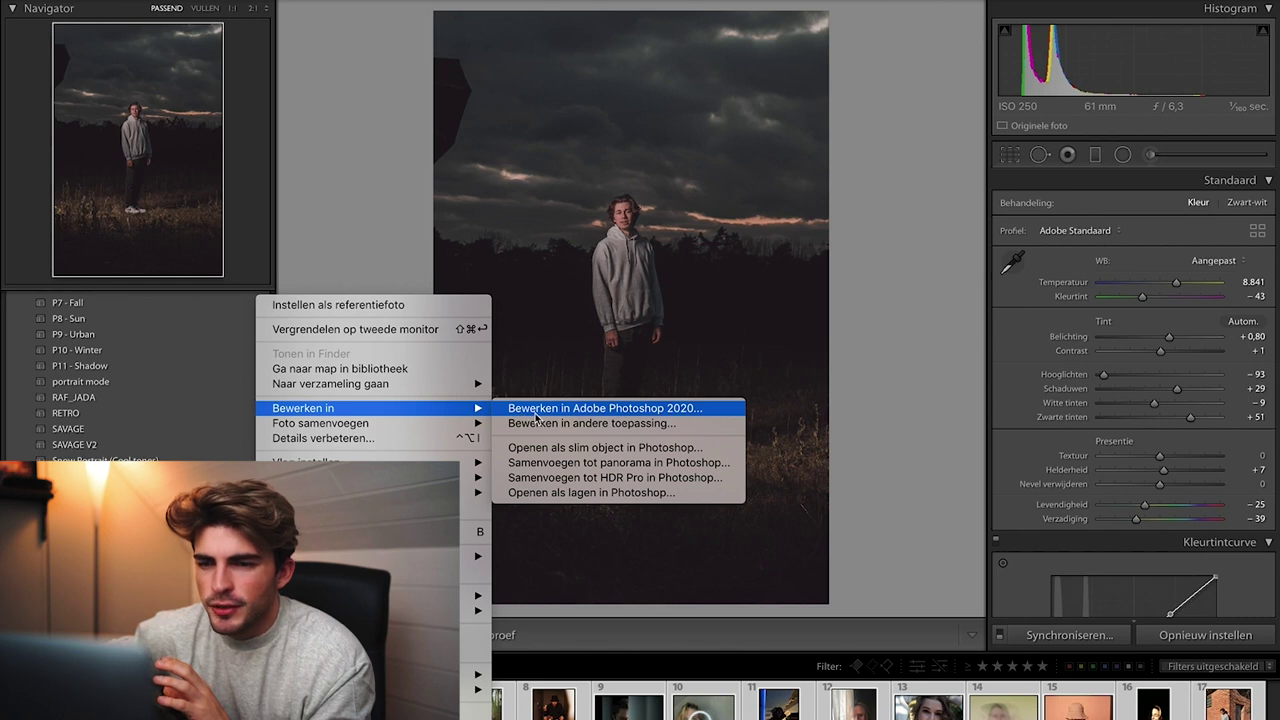
pyautogui.click(537, 410)
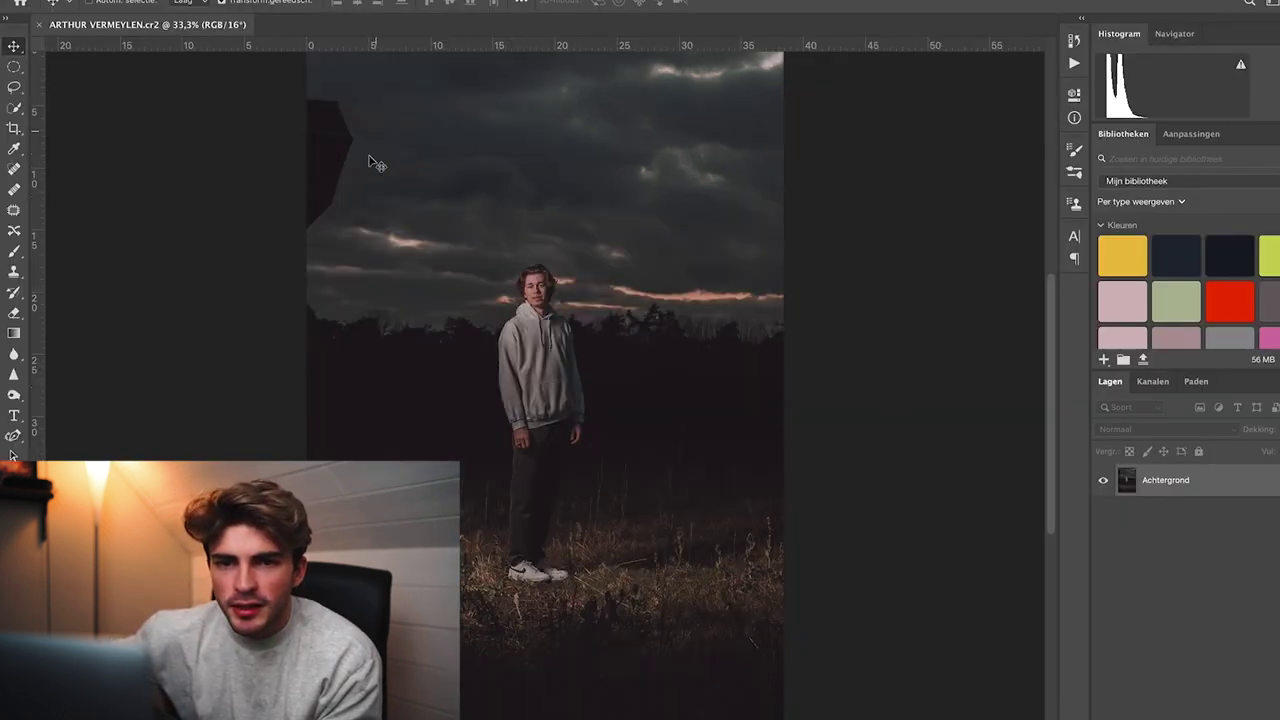
# Lasso the dark softbox at the edge of the sky, replace it with a Content-Aware fill at 100% opacity, and clear the selection
pyautogui.click(13, 88)
pyautogui.moveTo(311, 274)
pyautogui.mouseDown()
pyautogui.moveTo(341, 259)
pyautogui.moveTo(376, 214)
pyautogui.moveTo(378, 152)
pyautogui.moveTo(350, 92)
pyautogui.moveTo(312, 77)
pyautogui.moveTo(245, 120)
pyautogui.moveTo(217, 173)
pyautogui.moveTo(251, 277)
pyautogui.mouseUp()
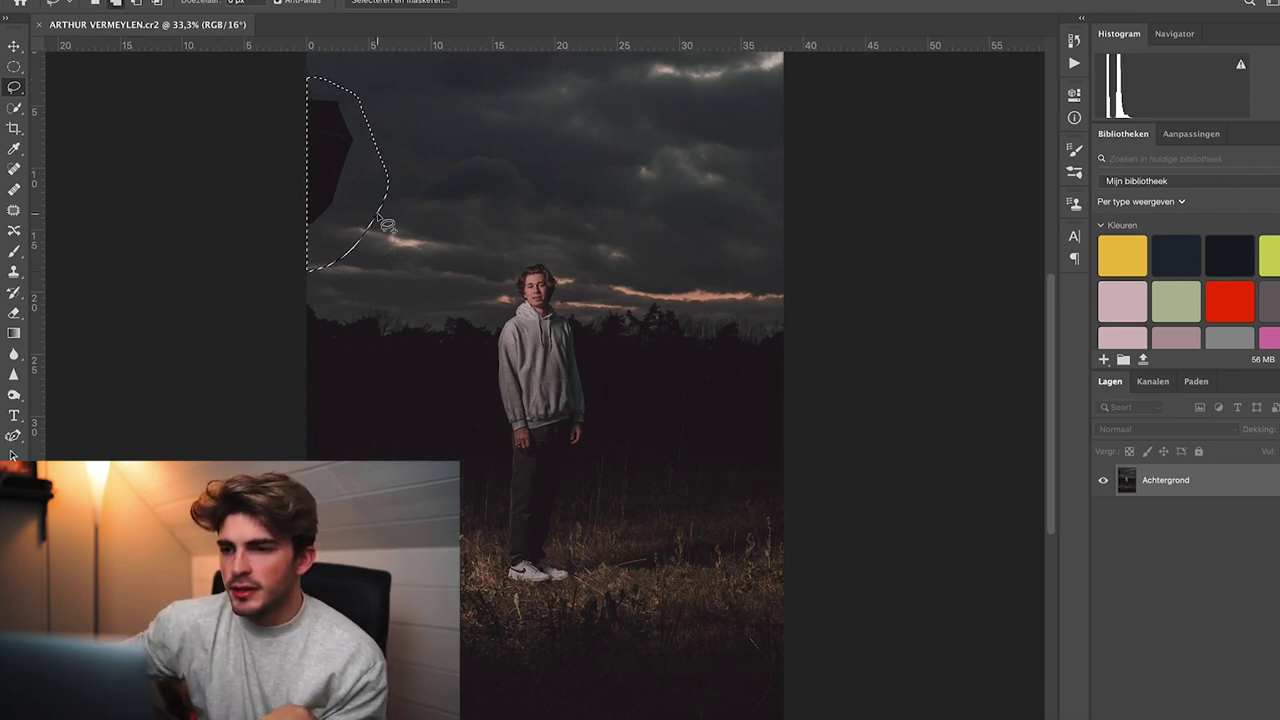
pyautogui.hotkey('shift', 'BackSpace')
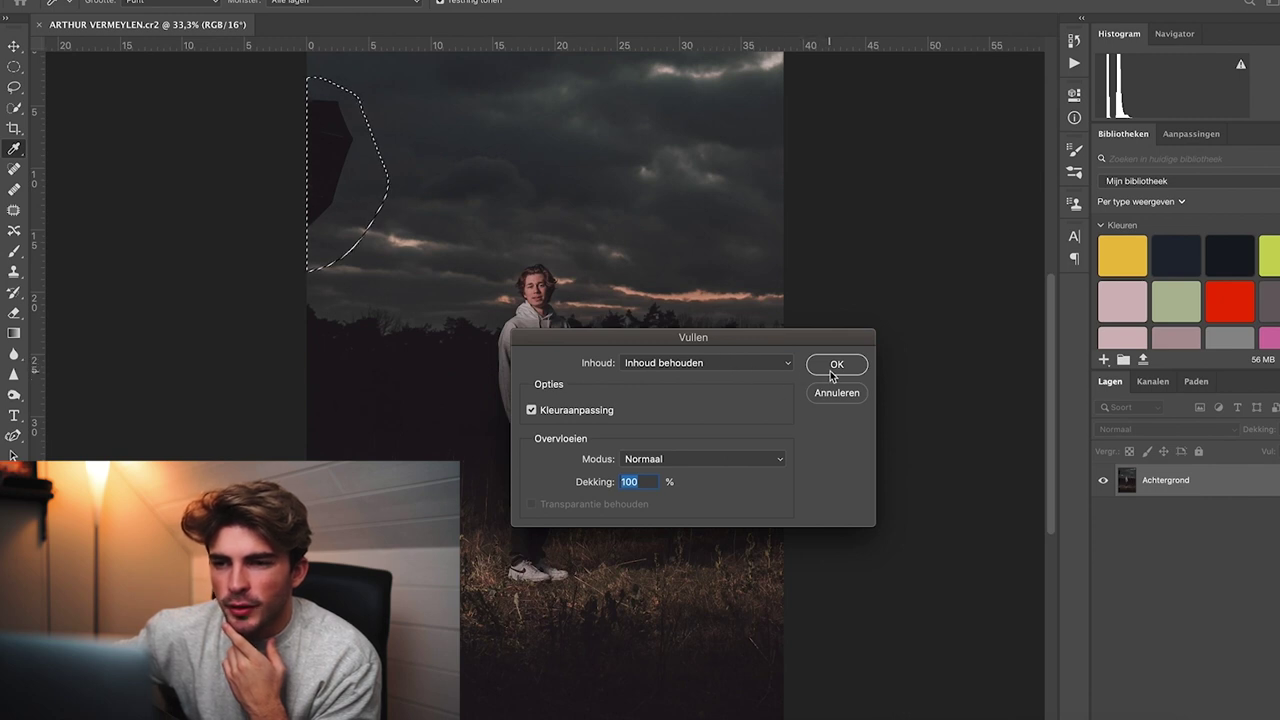
pyautogui.click(735, 364)
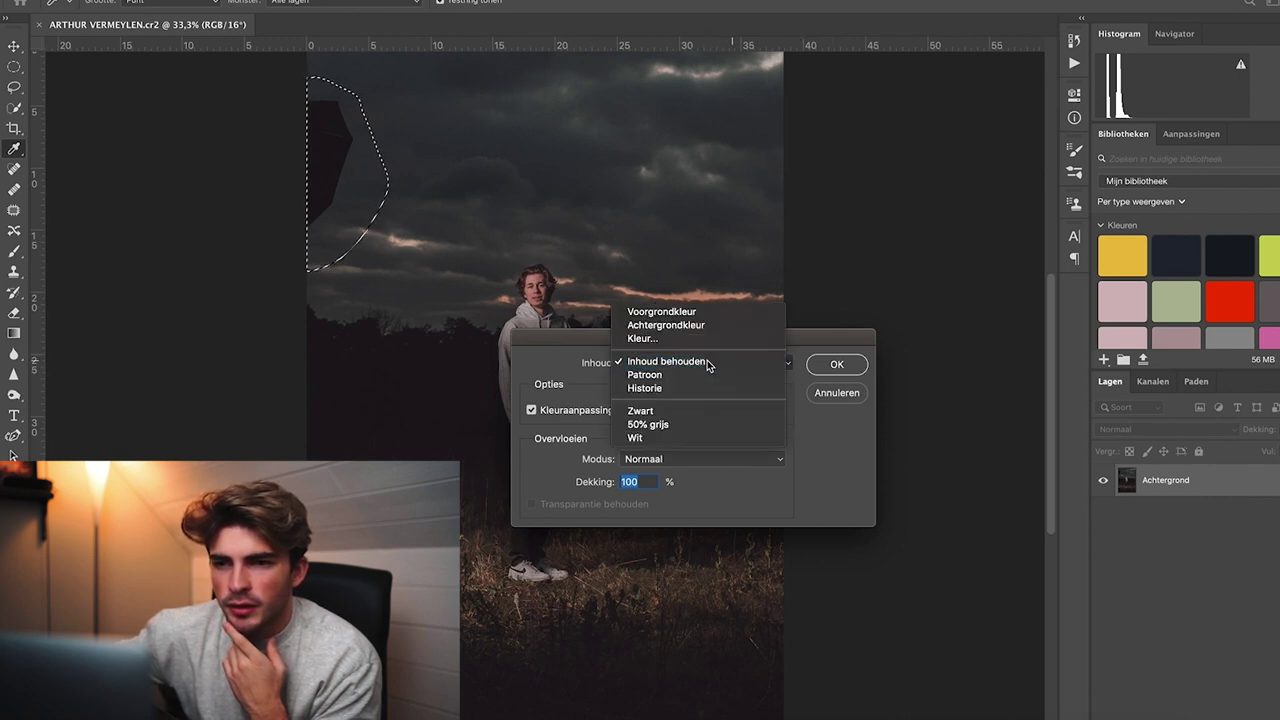
pyautogui.click(708, 365)
pyautogui.click(820, 367)
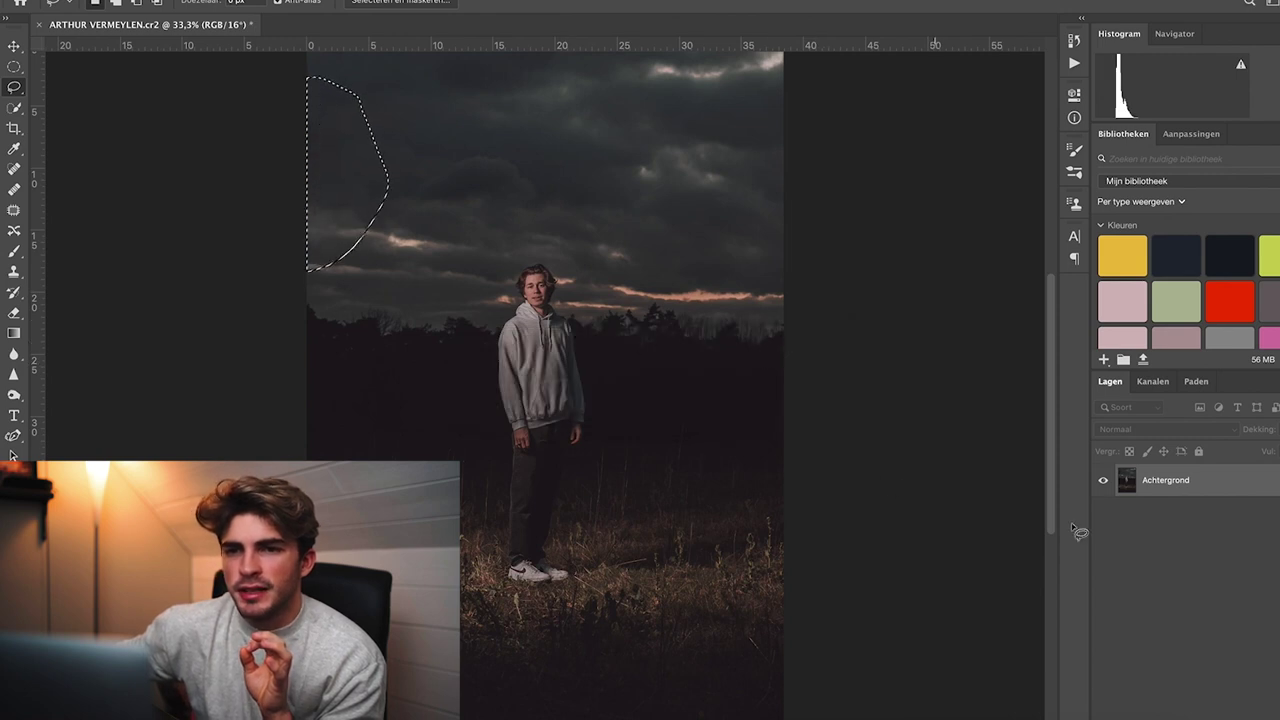
pyautogui.click(420, 2)
pyautogui.click(420, 1)
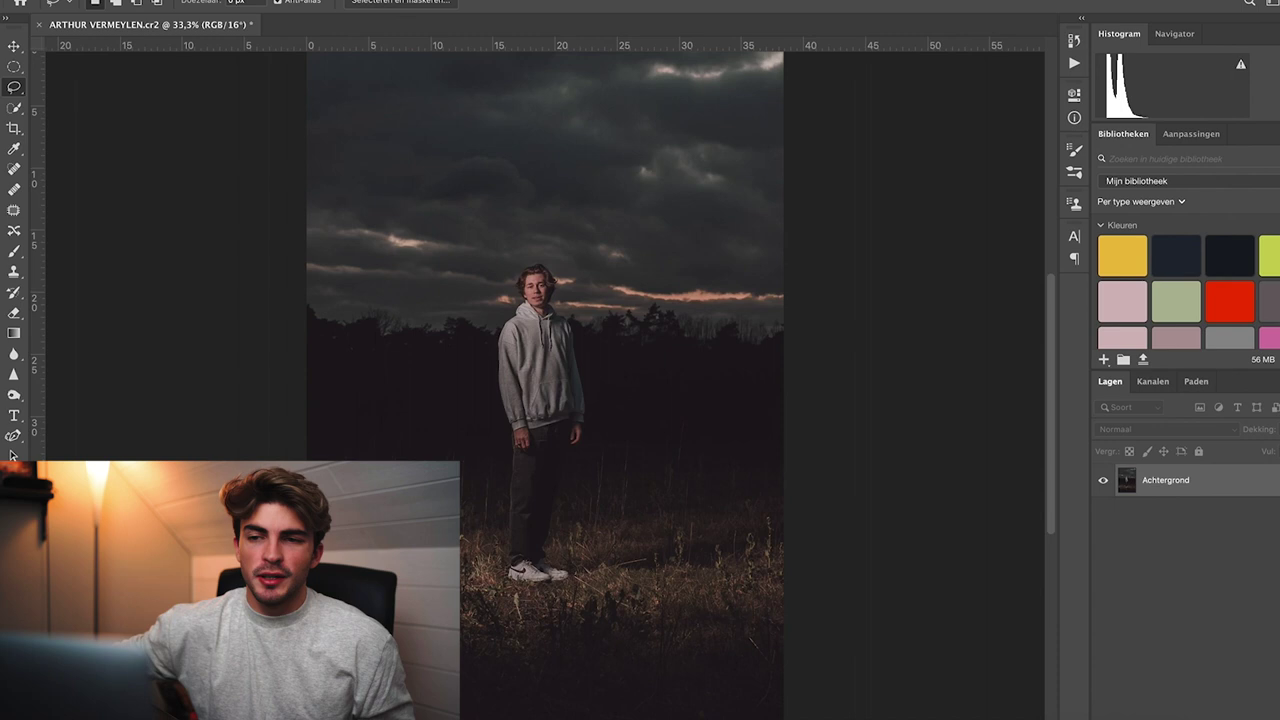
# Save the retouched field portrait and switch back to Adobe Lightroom Classic
pyautogui.click(130, 1)
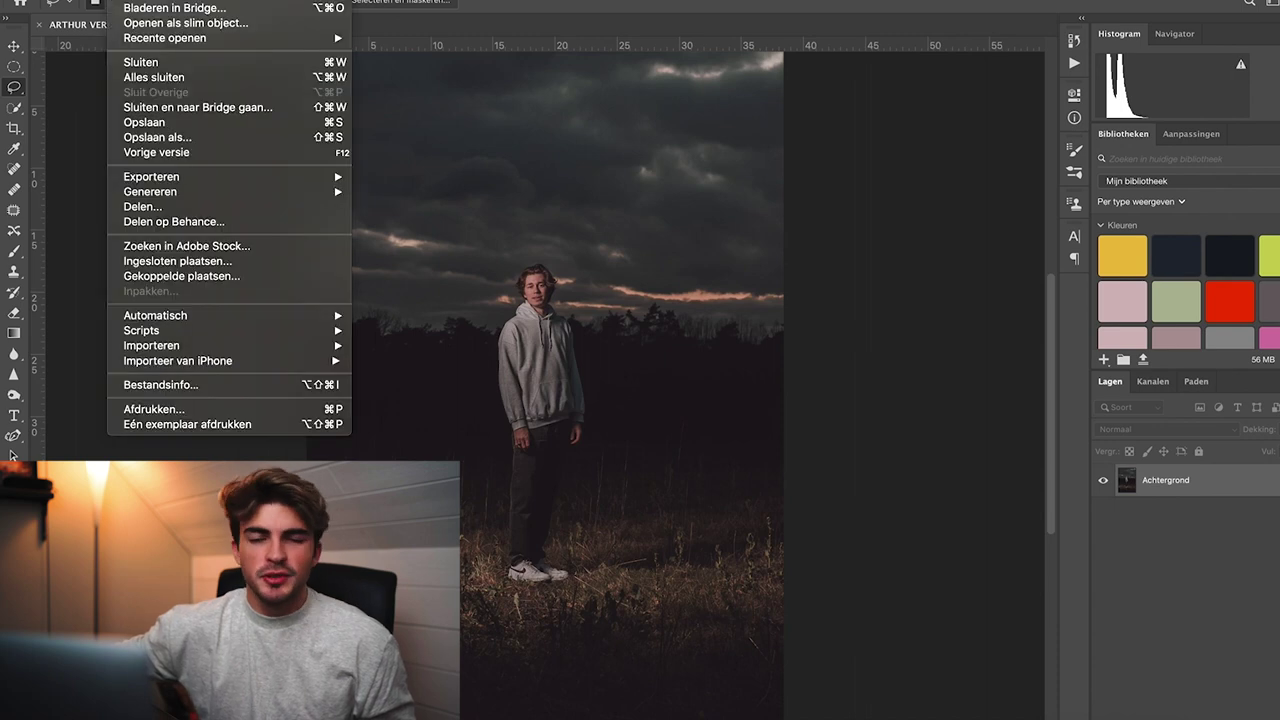
pyautogui.click(200, 122)
pyautogui.scroll(2, 365, 200)
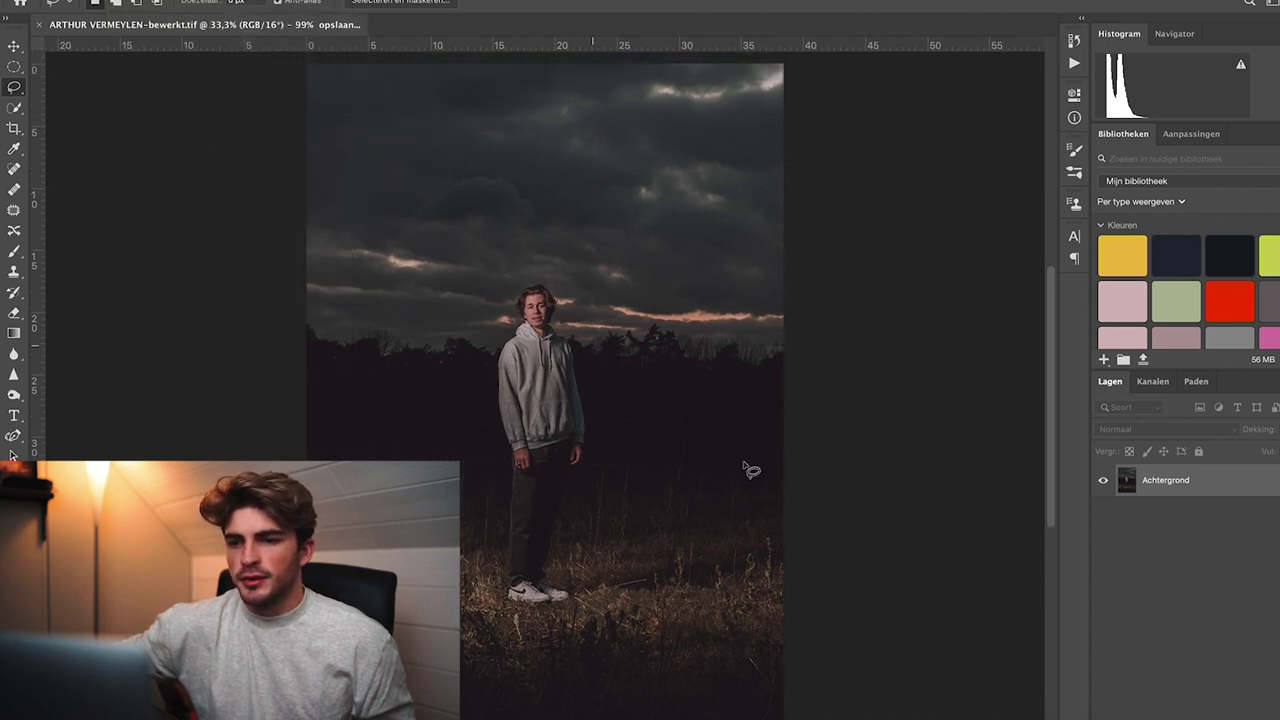
pyautogui.moveTo(730, 712)
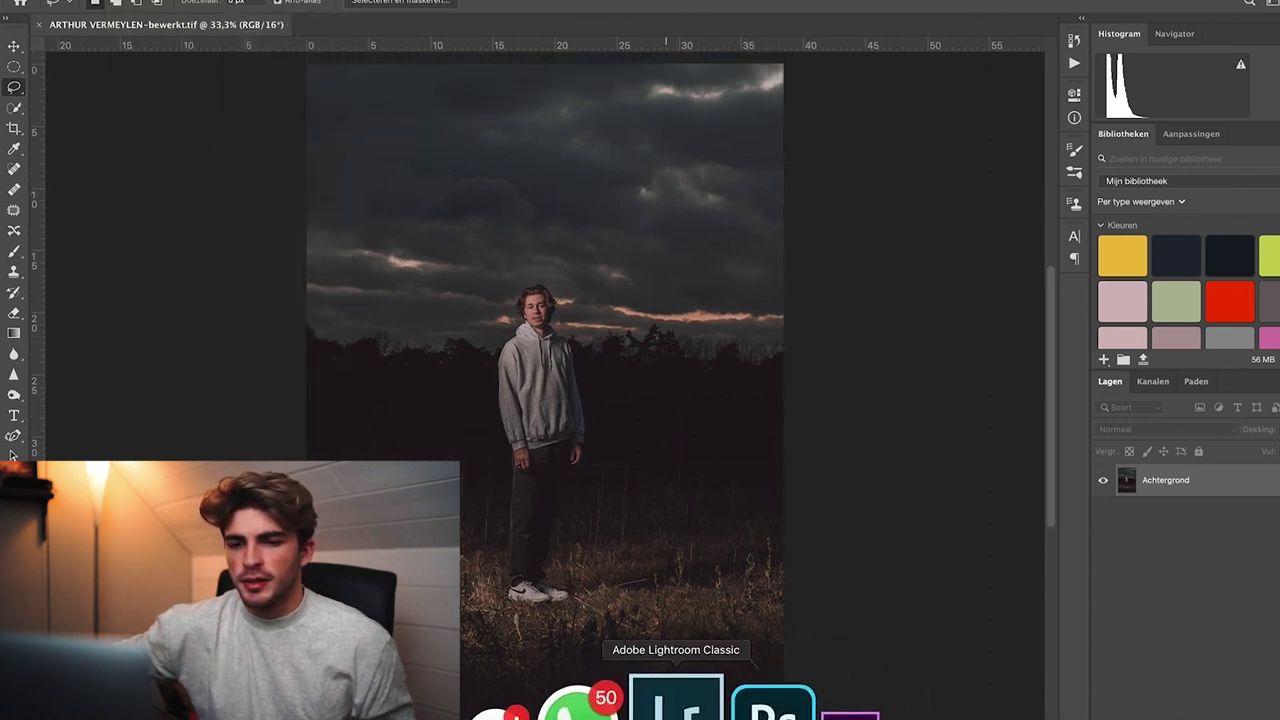
pyautogui.click(676, 700)
# Move to the retouched copy of the field portrait and fine-tune its exposure and shadow tones
pyautogui.press('Right')
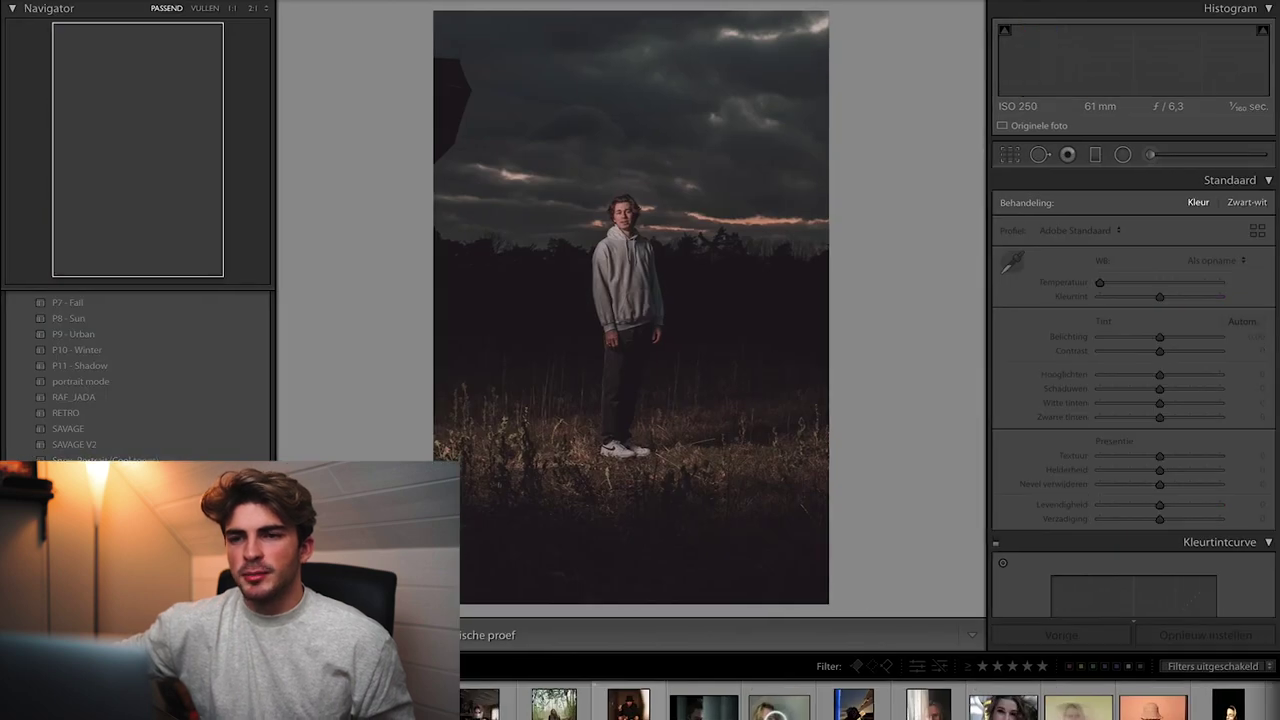
pyautogui.moveTo(1161, 337); pyautogui.dragTo(1159, 337)
pyautogui.moveTo(1159, 388); pyautogui.dragTo(1163, 414)
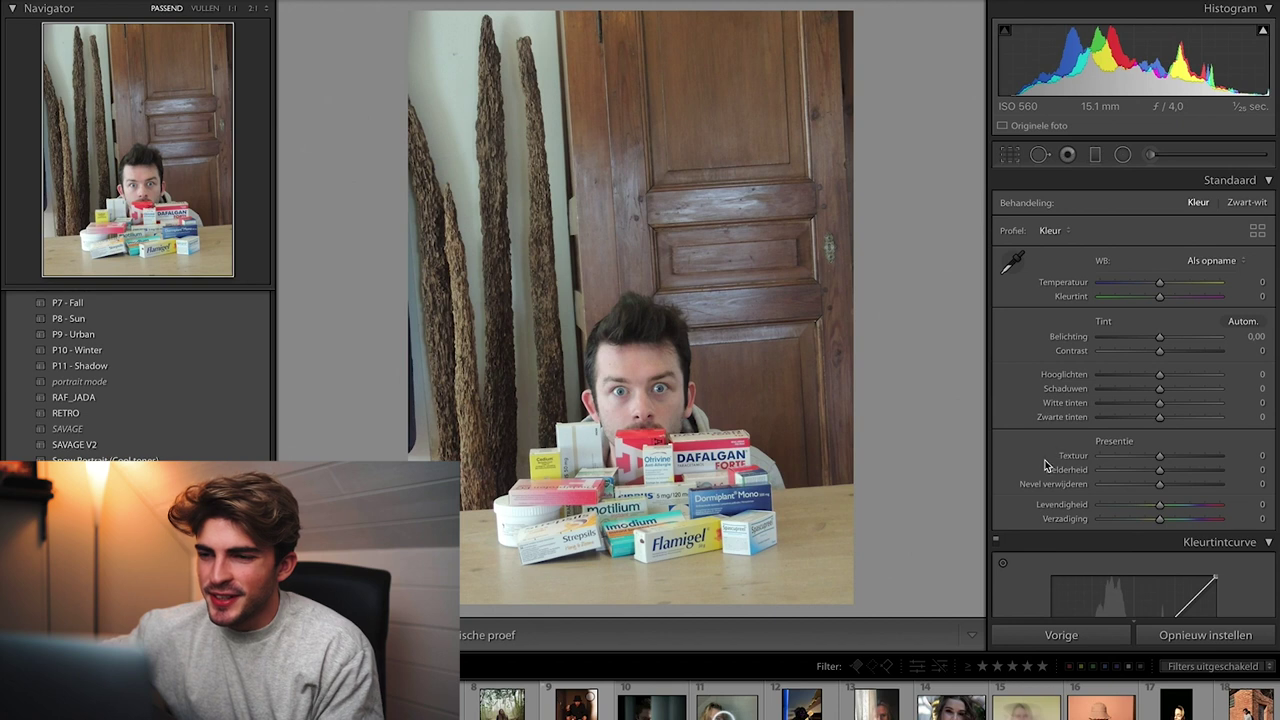
# Straighten the photo of the man behind the medicine boxes with automatic Upright, and constrain the crop to the image
pyautogui.scroll(-5, 1160, 445)
pyautogui.scroll(-10, 1048, 464)
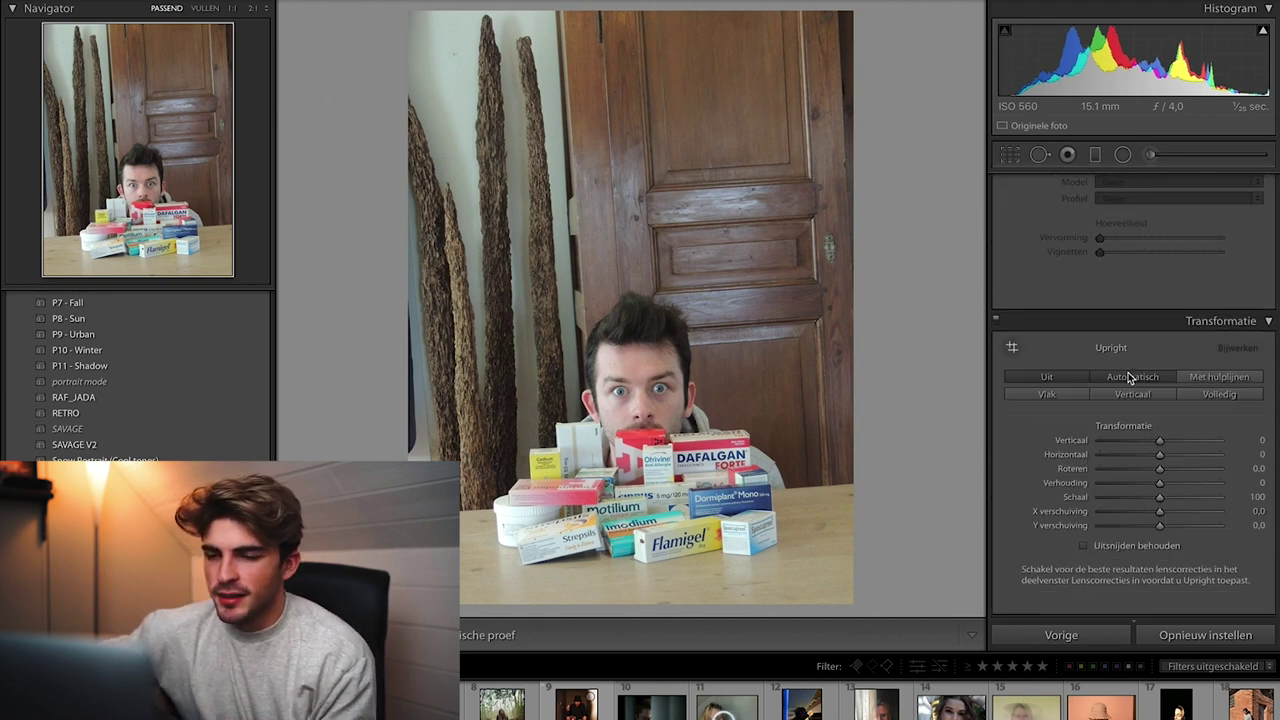
pyautogui.click(1130, 377)
pyautogui.click(1086, 547)
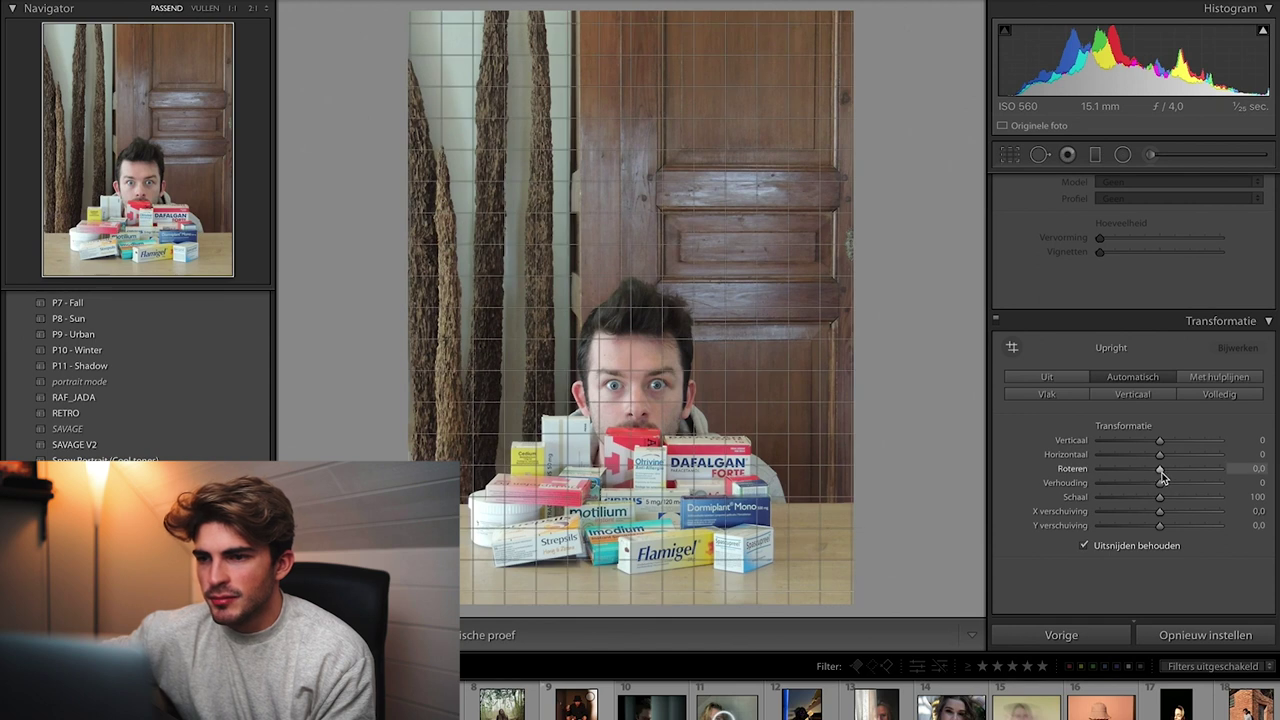
pyautogui.moveTo(1162, 472); pyautogui.dragTo(1164, 472)
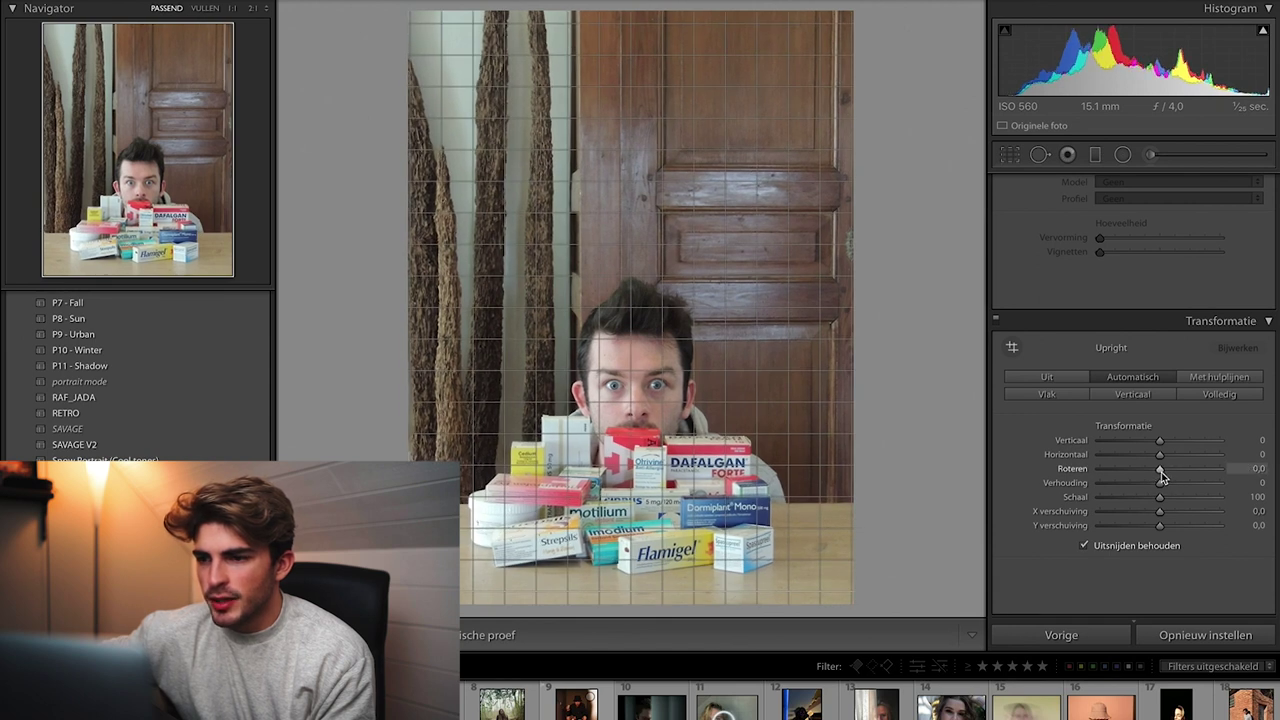
pyautogui.doubleClick(1161, 472)
# Set the medicine photo's temperature to −12, tint to −41, exposure to +0.10, contrast to +46 and vibrance to −11
pyautogui.scroll(-10, 1071, 461)
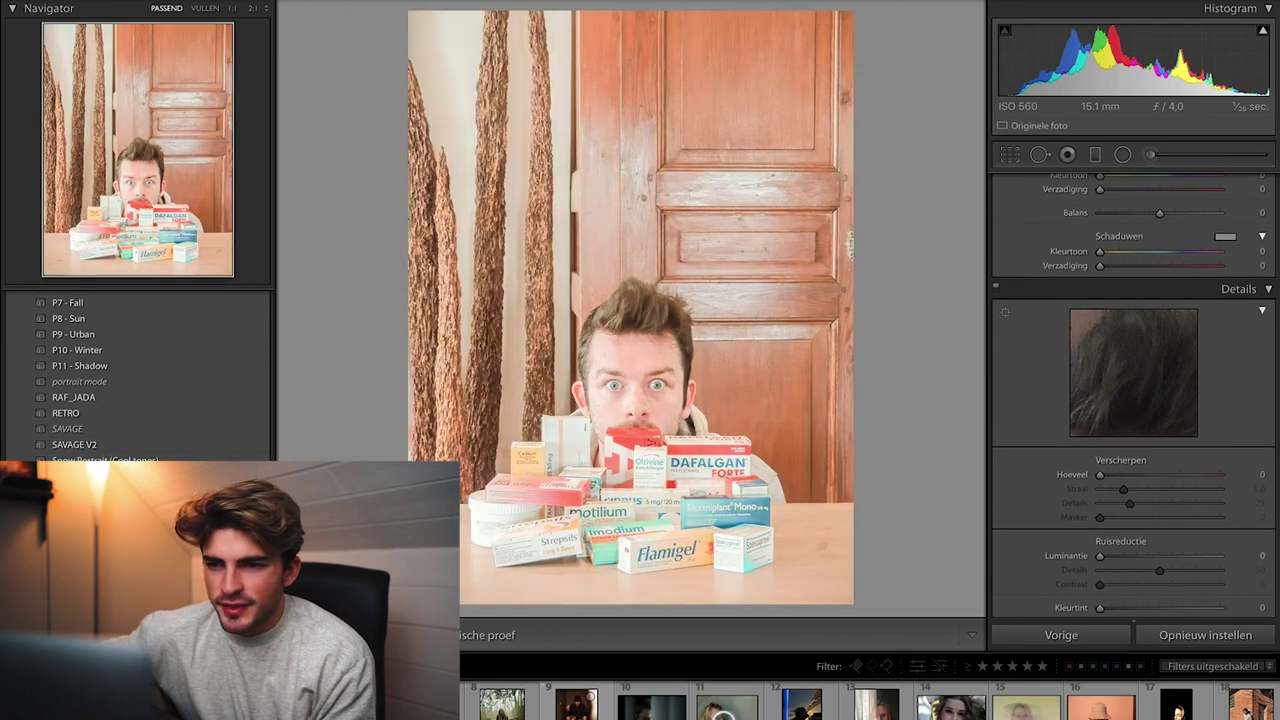
pyautogui.scroll(10, 1051, 411)
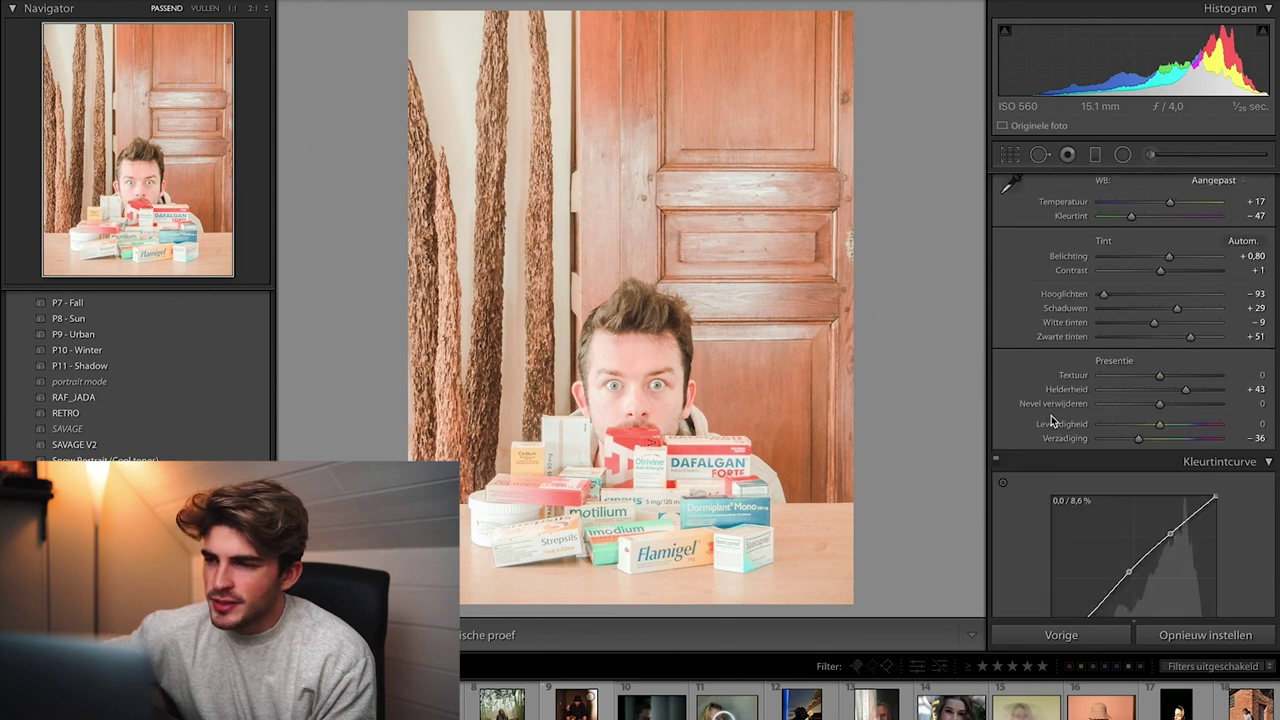
pyautogui.scroll(-1, 1130, 350)
pyautogui.moveTo(1136, 288); pyautogui.dragTo(1190, 351)
pyautogui.moveTo(1159, 505)
pyautogui.mouseDown()
pyautogui.moveTo(1143, 512)
pyautogui.moveTo(1155, 510)
pyautogui.mouseUp()
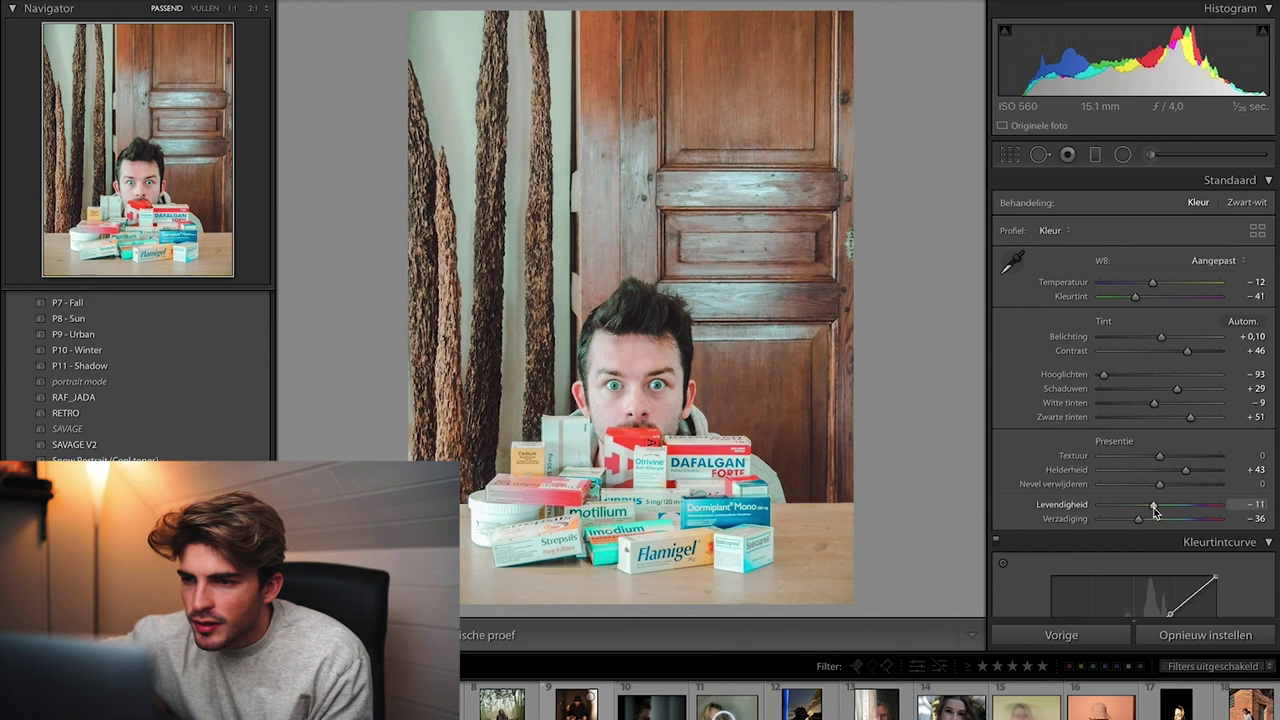
# Shift the yellow hue to −35 and reduce the yellow saturation in the HSL adjustments
pyautogui.scroll(-10, 1110, 523)
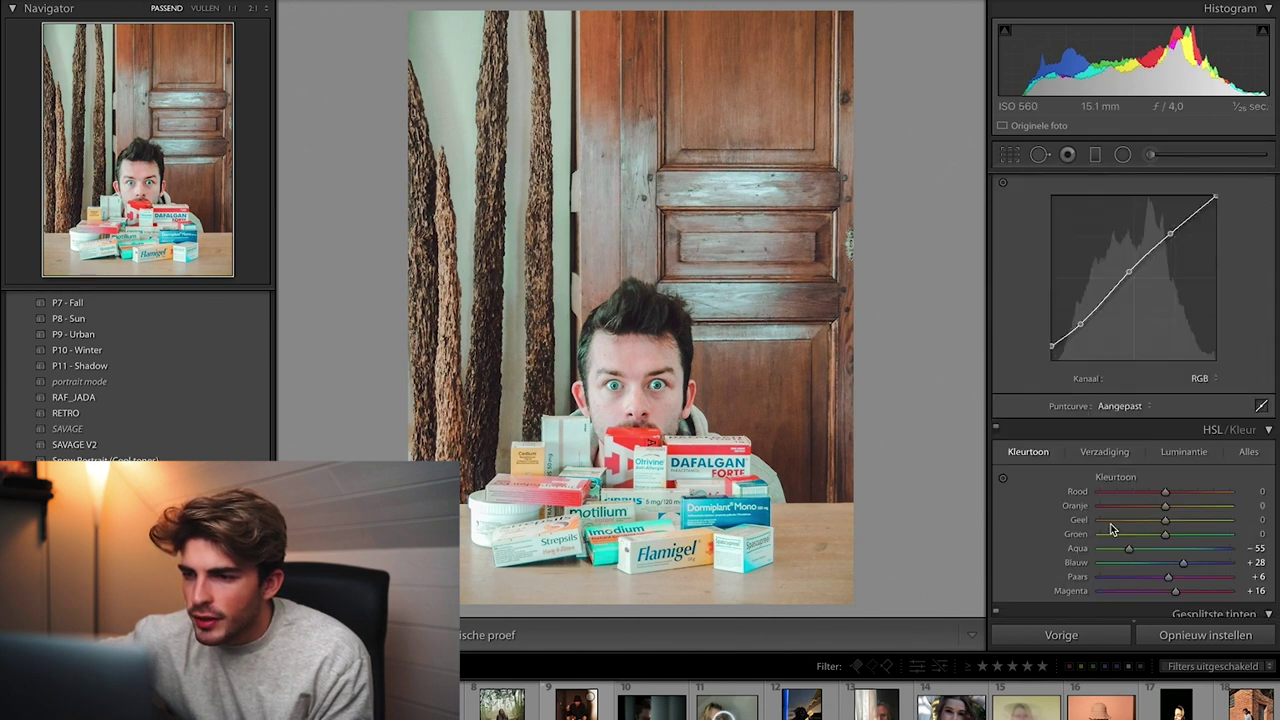
pyautogui.scroll(3, 1123, 443)
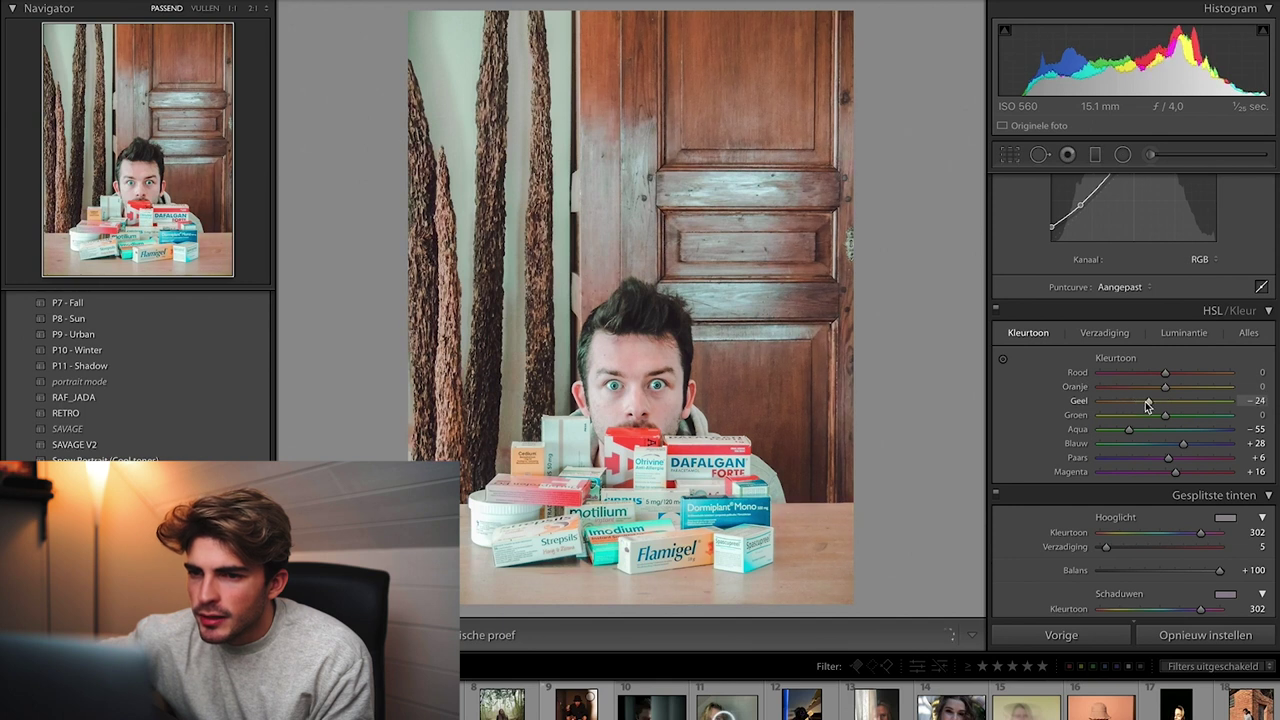
pyautogui.moveTo(1132, 400); pyautogui.dragTo(1142, 402)
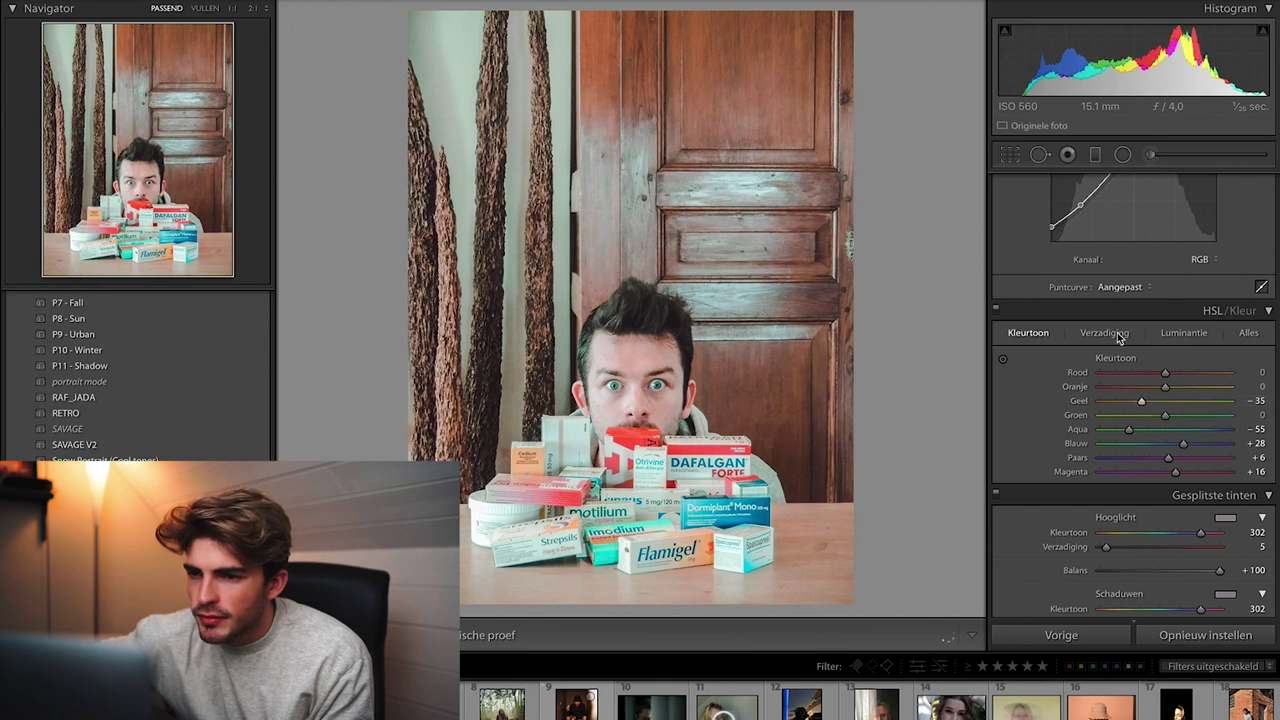
pyautogui.click(1117, 336)
pyautogui.click(1135, 403)
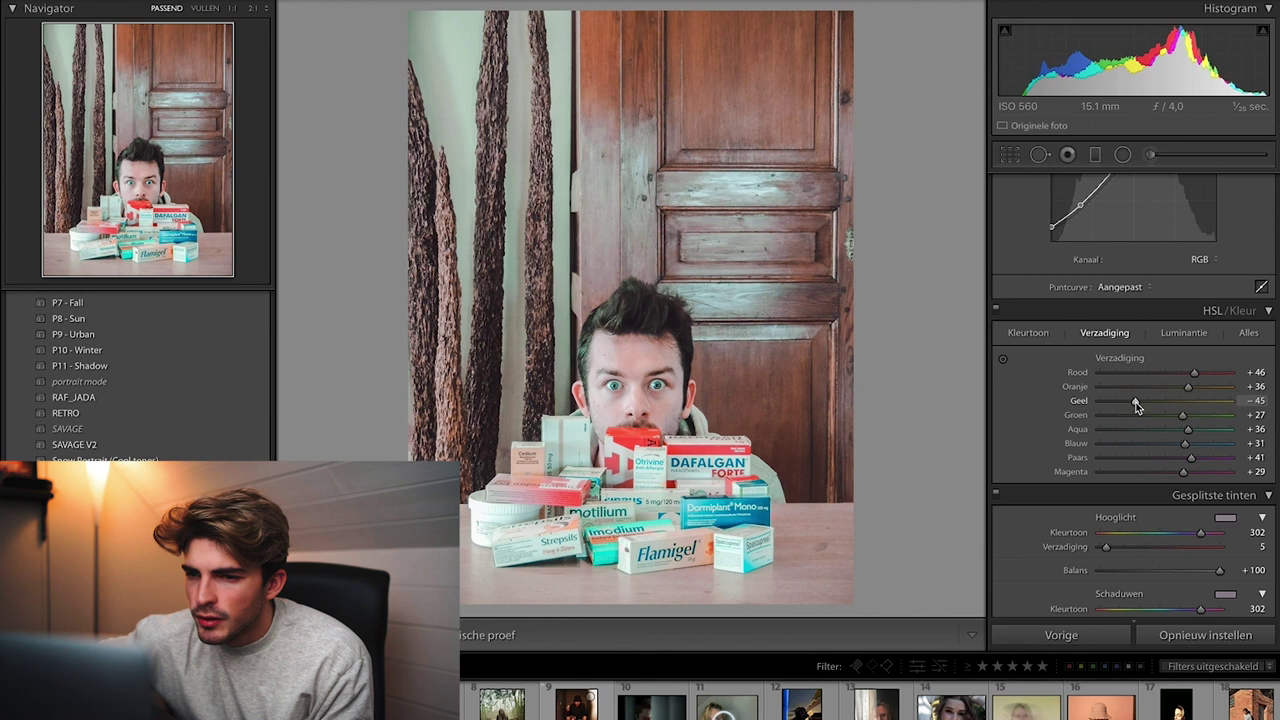
pyautogui.moveTo(1118, 404)
pyautogui.mouseDown()
pyautogui.moveTo(1177, 410)
pyautogui.moveTo(1134, 391)
pyautogui.mouseUp()
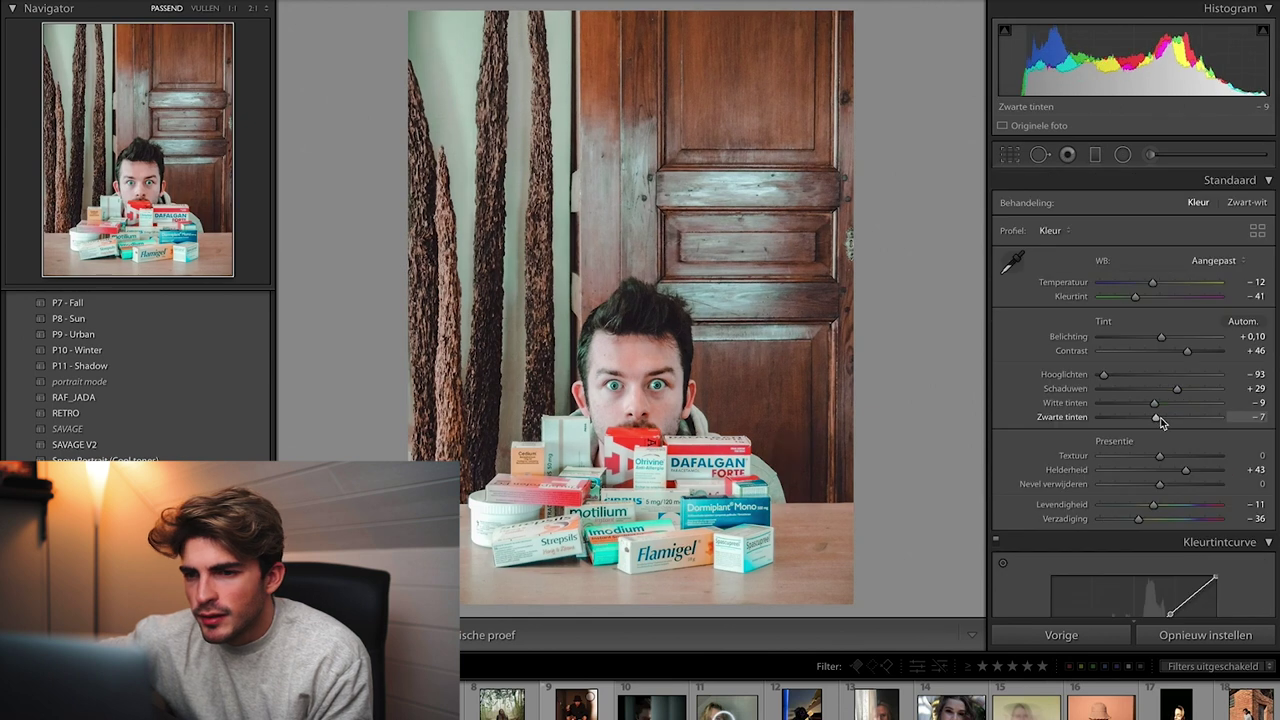
# Set blacks to +8, texture to +9, clarity to +10 and vibrance to −14, and compare the photo before and after
pyautogui.moveTo(1160, 422); pyautogui.dragTo(1164, 420)
pyautogui.press('\\')
pyautogui.press('\\')
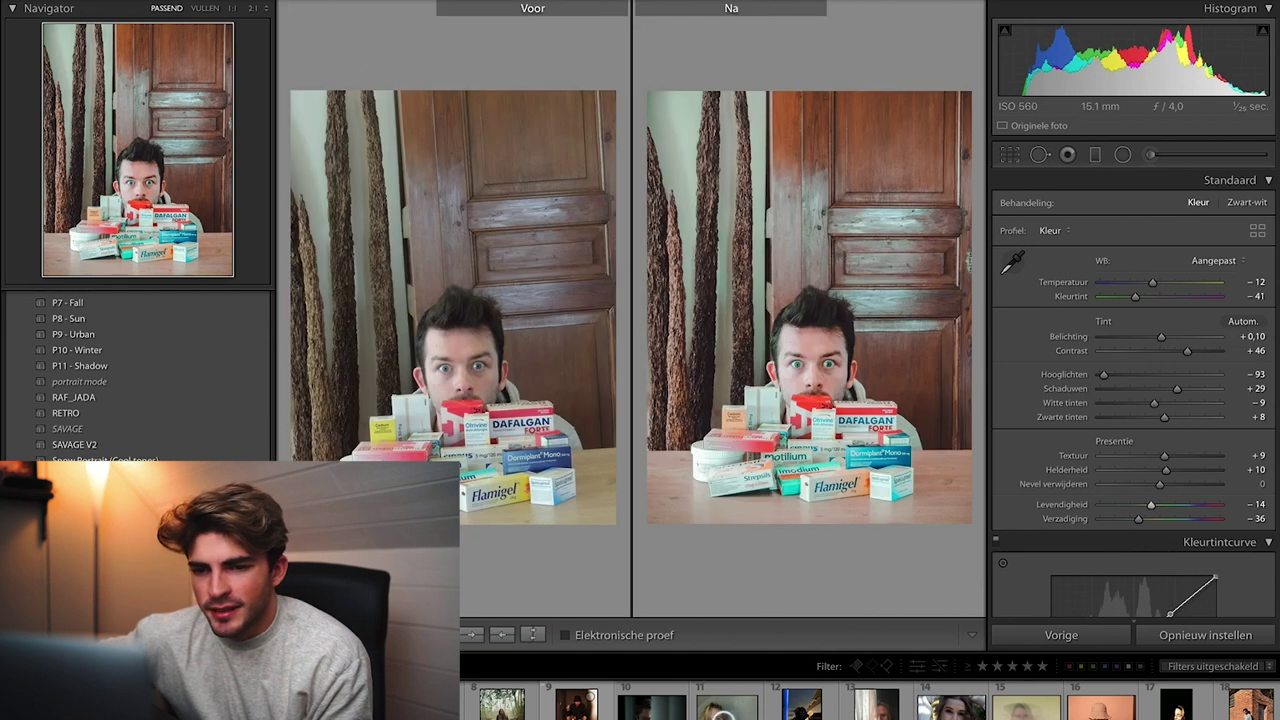
pyautogui.press('y')
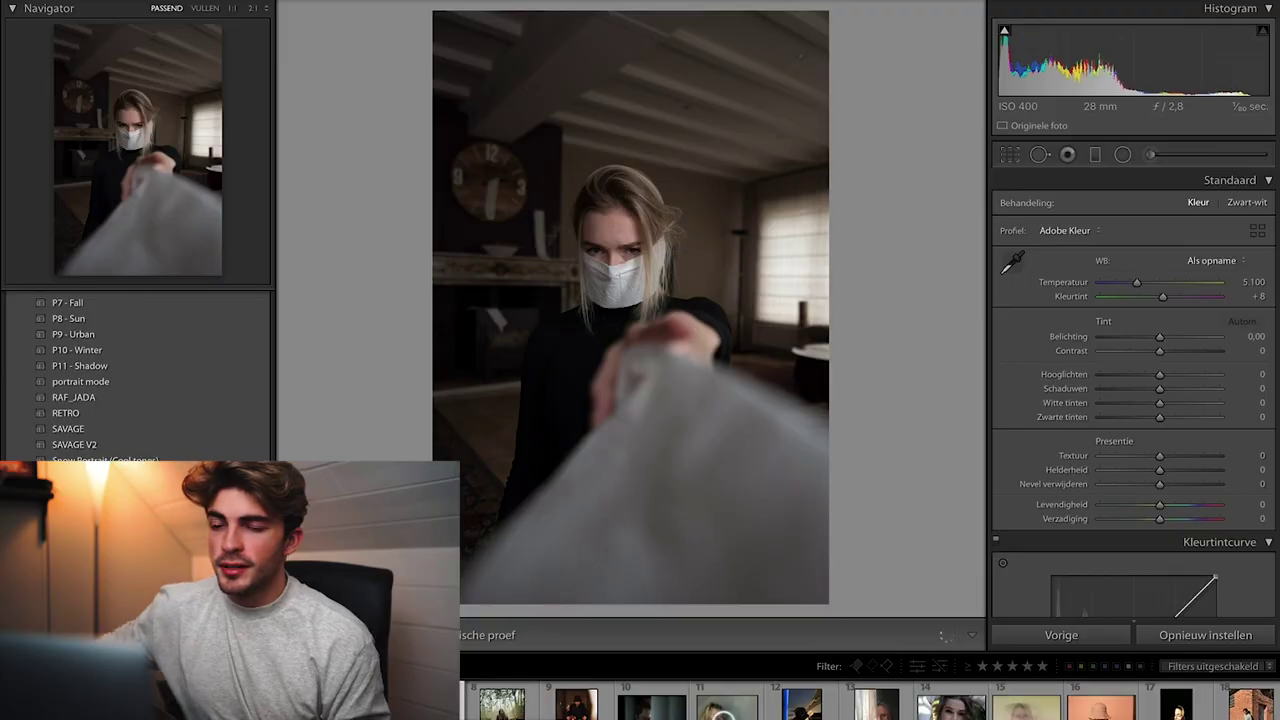
# Preview the user presets on the photo of the masked woman and apply the GOLD GRASS preset
pyautogui.scroll(5, 104, 435)
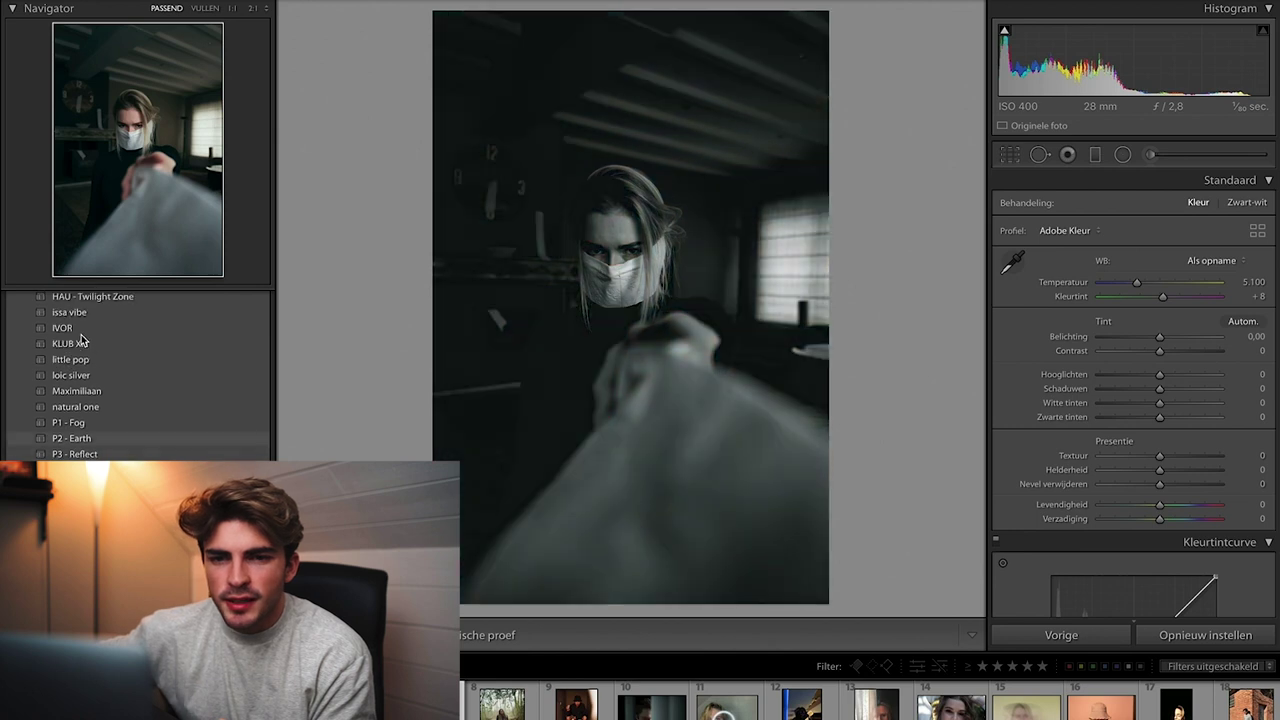
pyautogui.scroll(3, 83, 341)
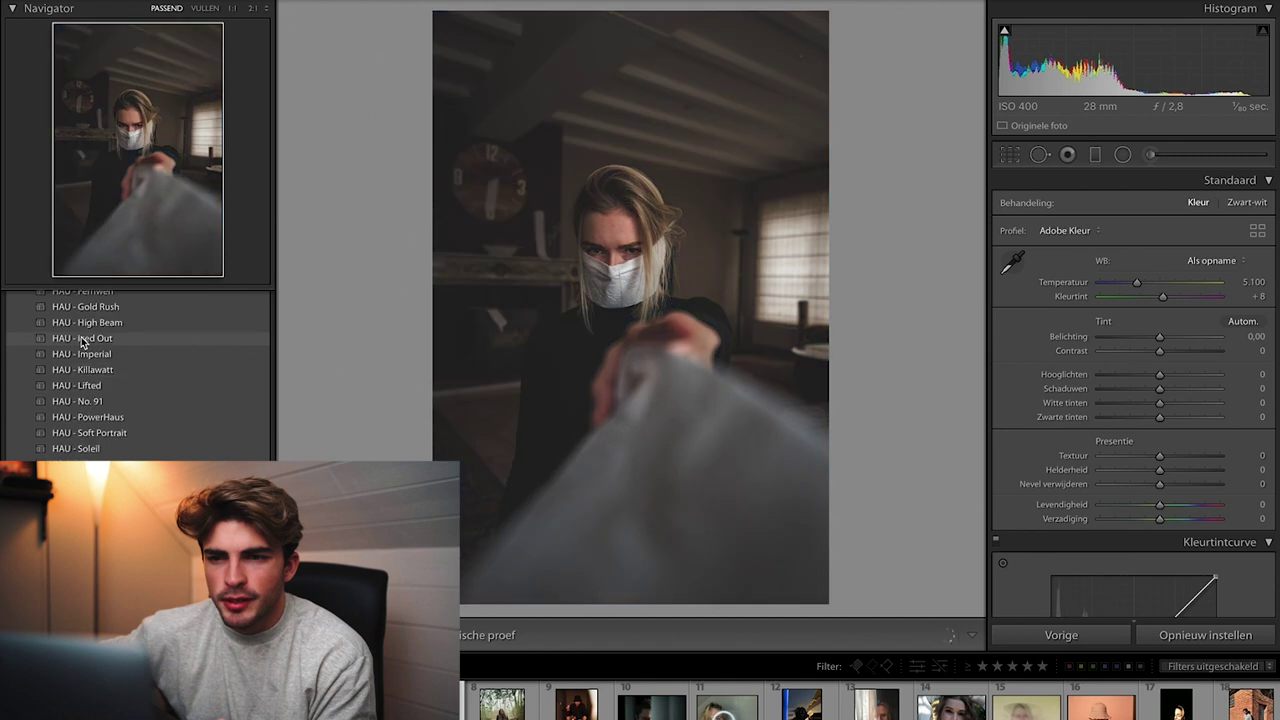
pyautogui.scroll(5, 83, 341)
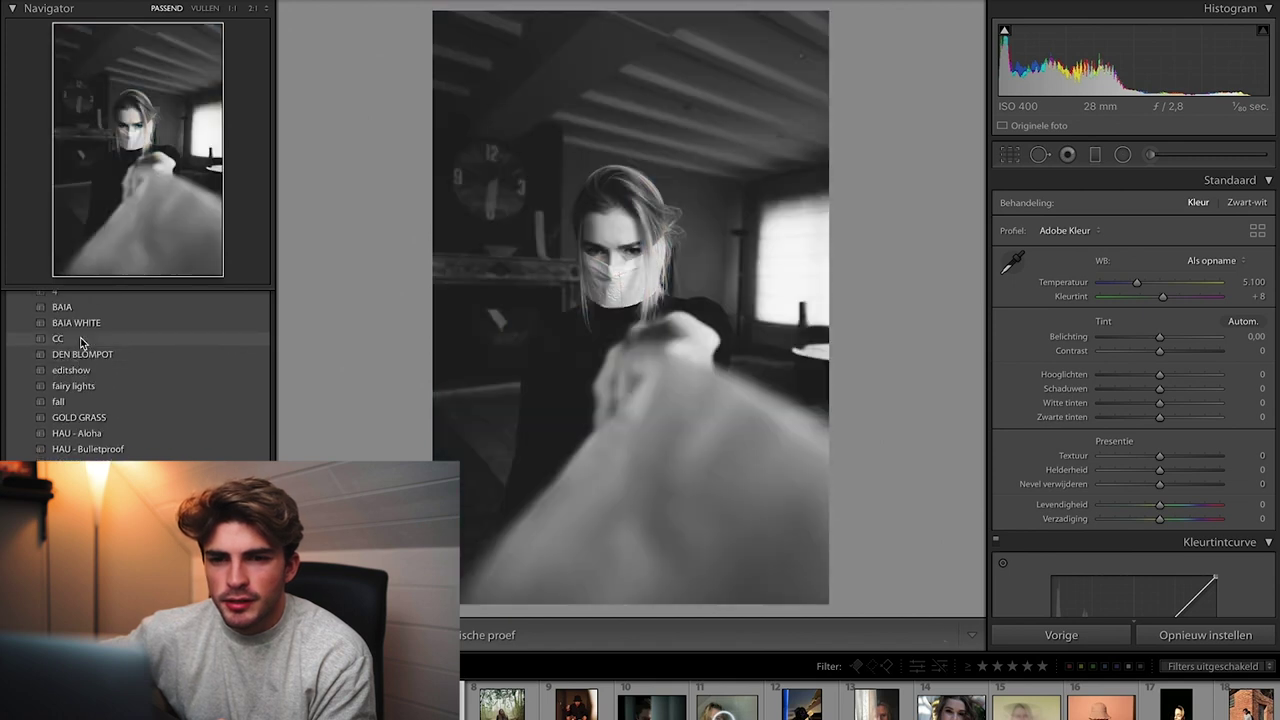
pyautogui.scroll(2, 80, 338)
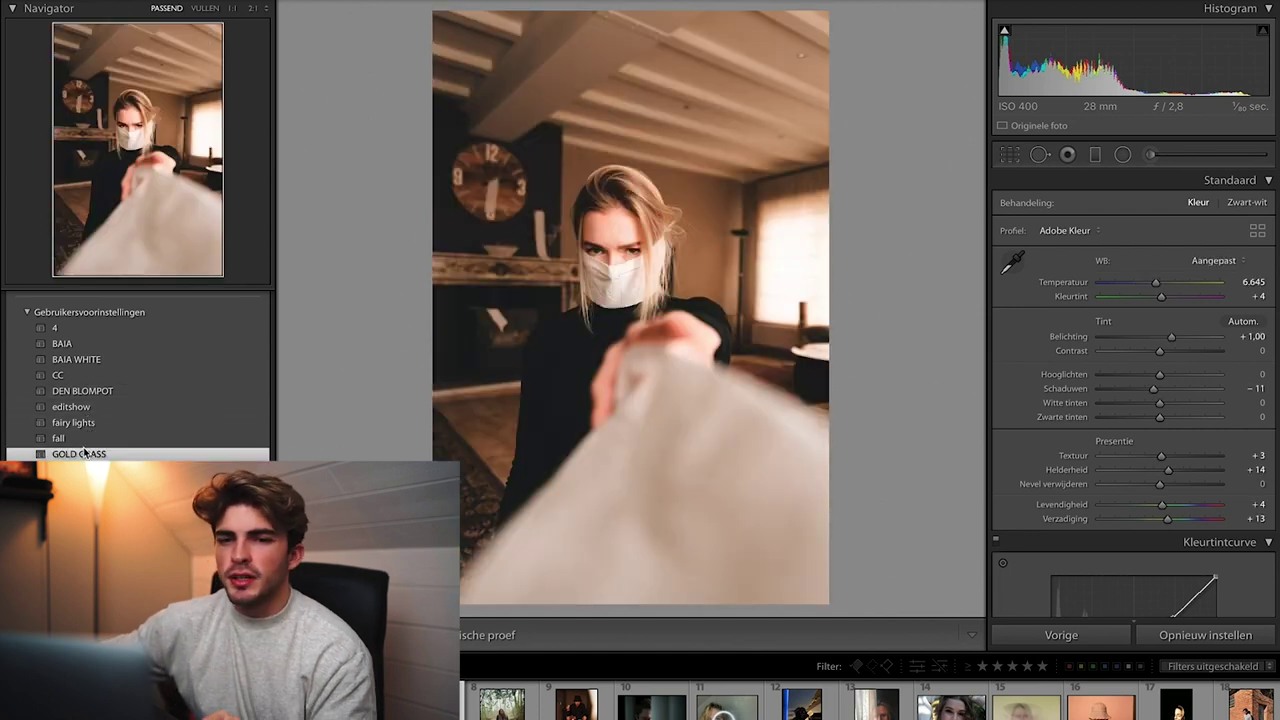
pyautogui.click(88, 455)
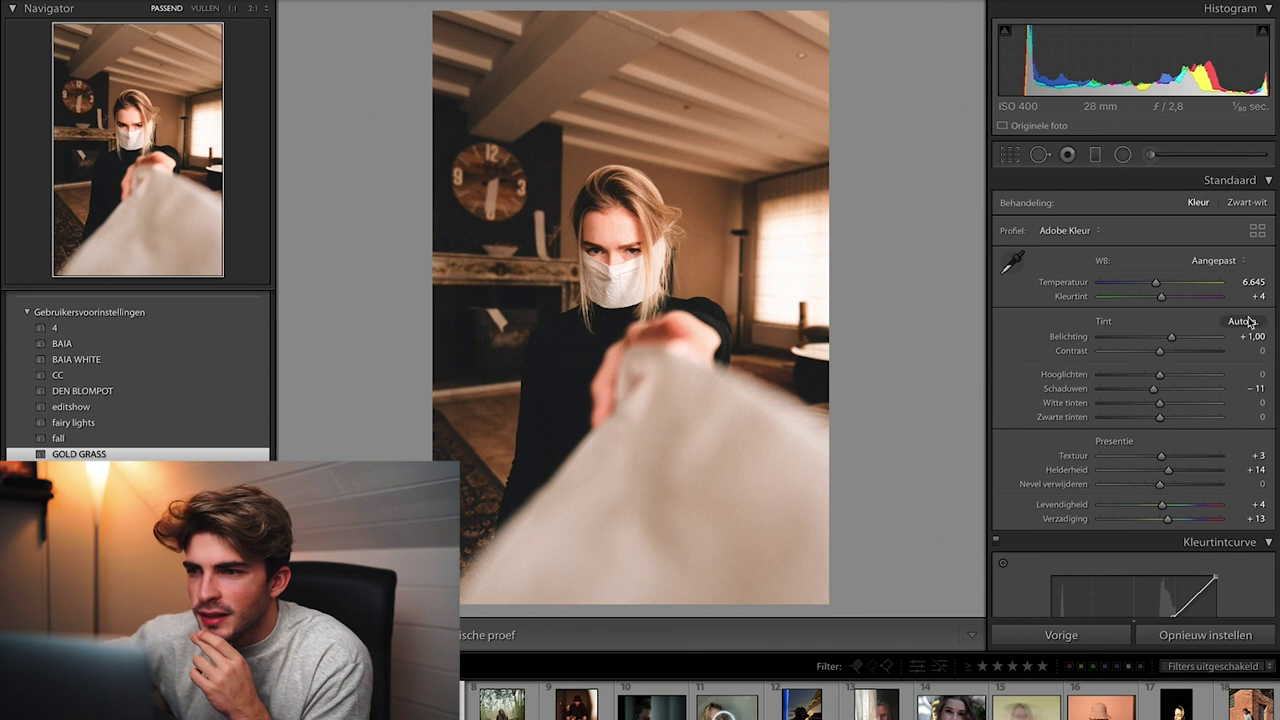
# Set the temperature to 5,345 and exposure to +0.55, and inspect the woman's mask and outstretched hand at 1:1
pyautogui.moveTo(1150, 284); pyautogui.dragTo(1137, 287)
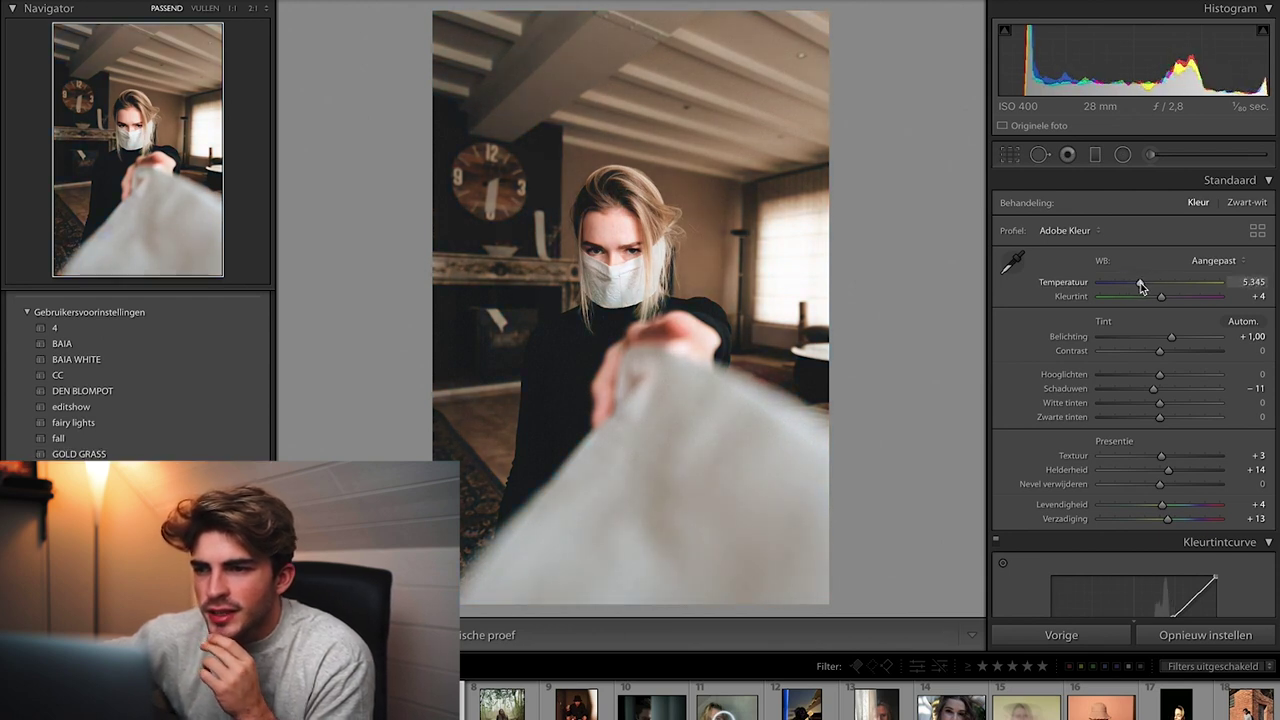
pyautogui.moveTo(1168, 345); pyautogui.dragTo(1164, 343)
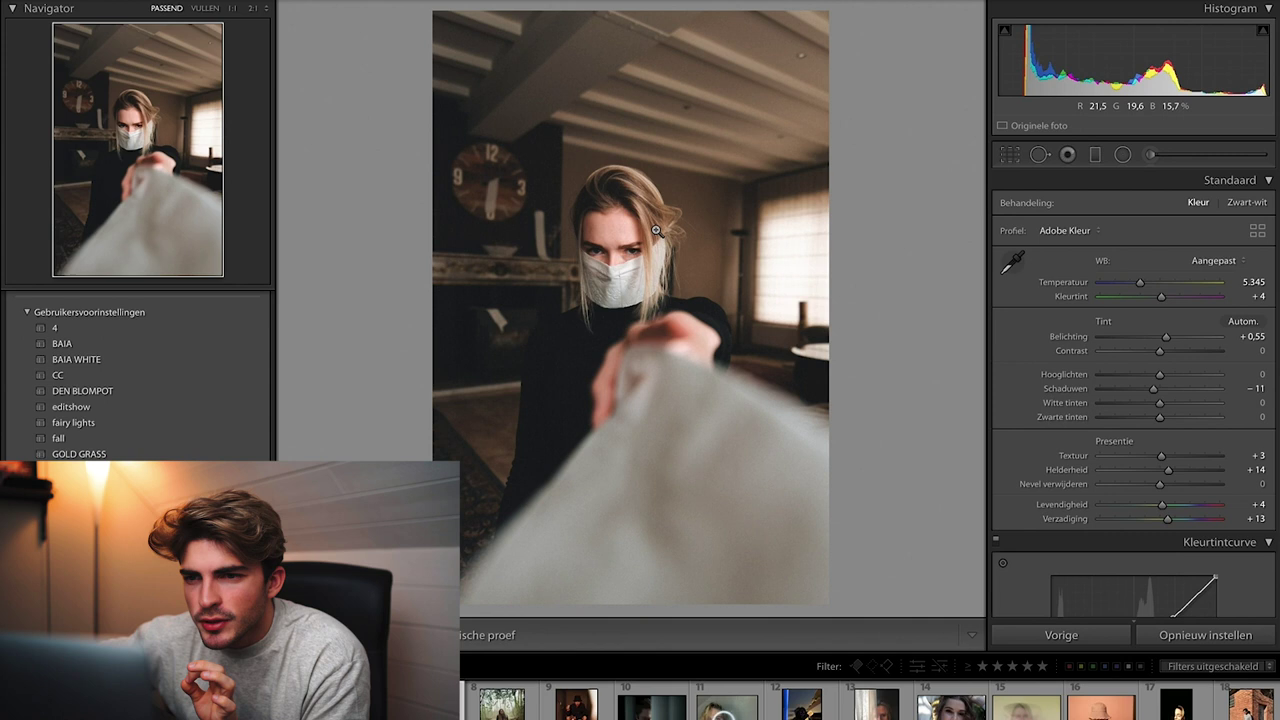
pyautogui.click(560, 222)
pyautogui.moveTo(674, 246); pyautogui.dragTo(663, 217)
pyautogui.moveTo(657, 289); pyautogui.dragTo(590, 165)
pyautogui.moveTo(601, 272); pyautogui.dragTo(585, 100)
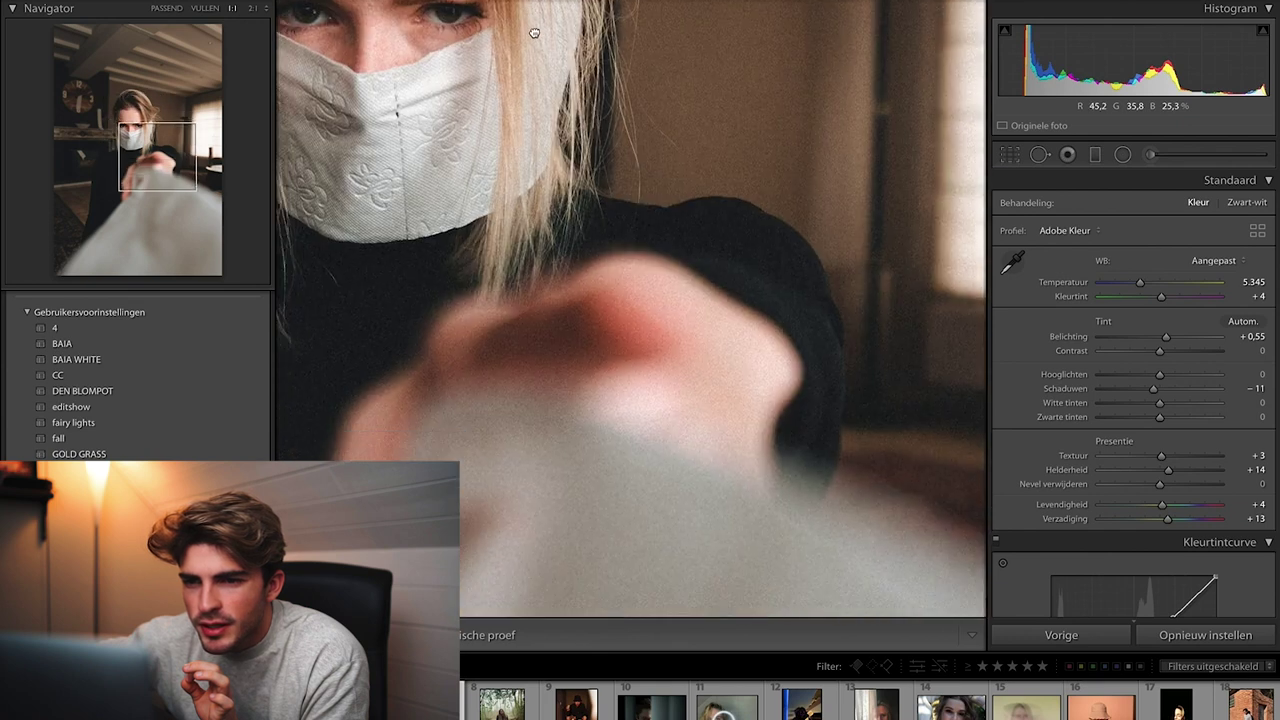
pyautogui.moveTo(571, 294); pyautogui.dragTo(571, 222)
pyautogui.click(571, 216)
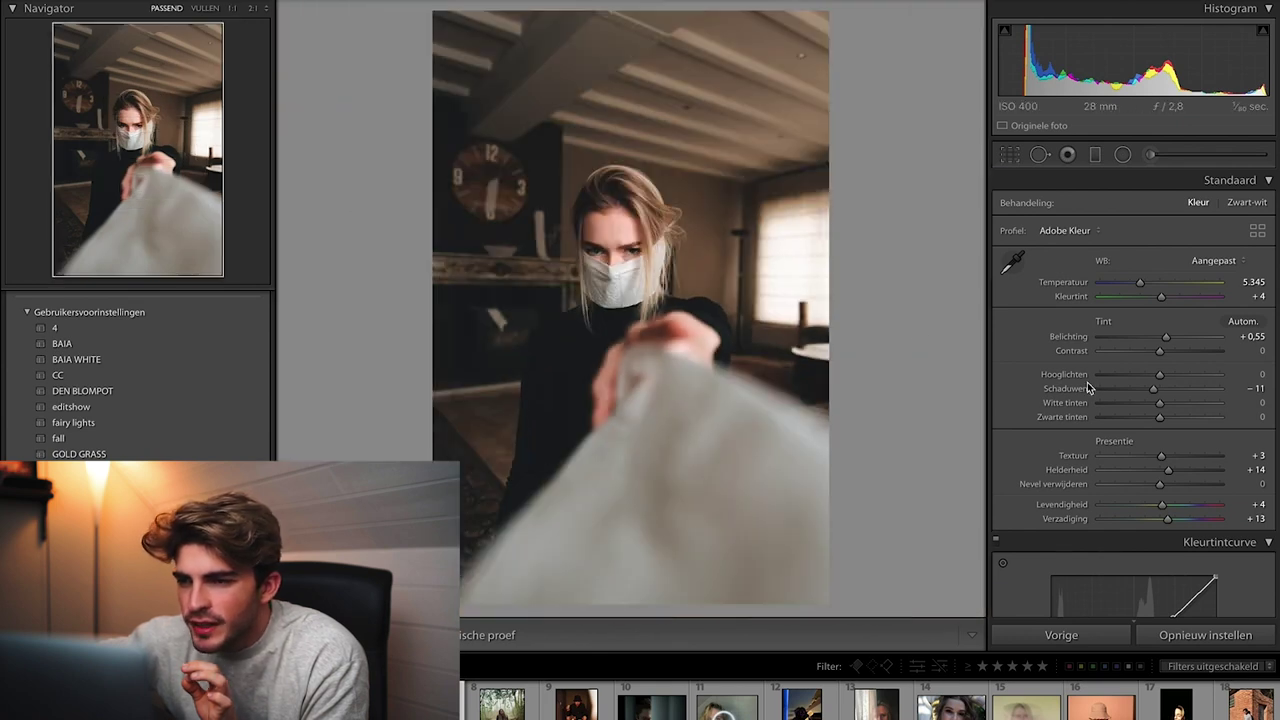
# Set shadows to −100, highlights to +57, contrast to −2, texture to +9 and saturation to +11
pyautogui.moveTo(1157, 393); pyautogui.dragTo(1094, 389)
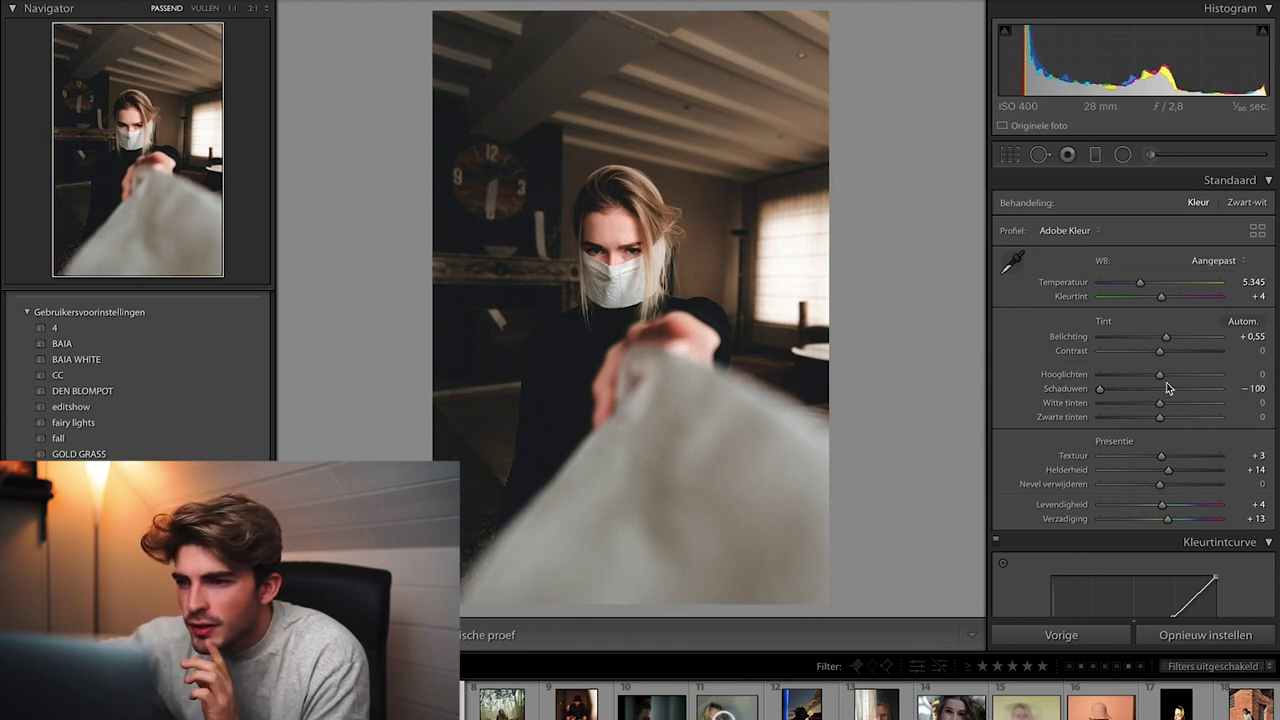
pyautogui.moveTo(1177, 378); pyautogui.dragTo(1195, 378)
pyautogui.moveTo(1164, 336)
pyautogui.mouseDown()
pyautogui.moveTo(1157, 351)
pyautogui.moveTo(1172, 350)
pyautogui.moveTo(1158, 355)
pyautogui.mouseUp()
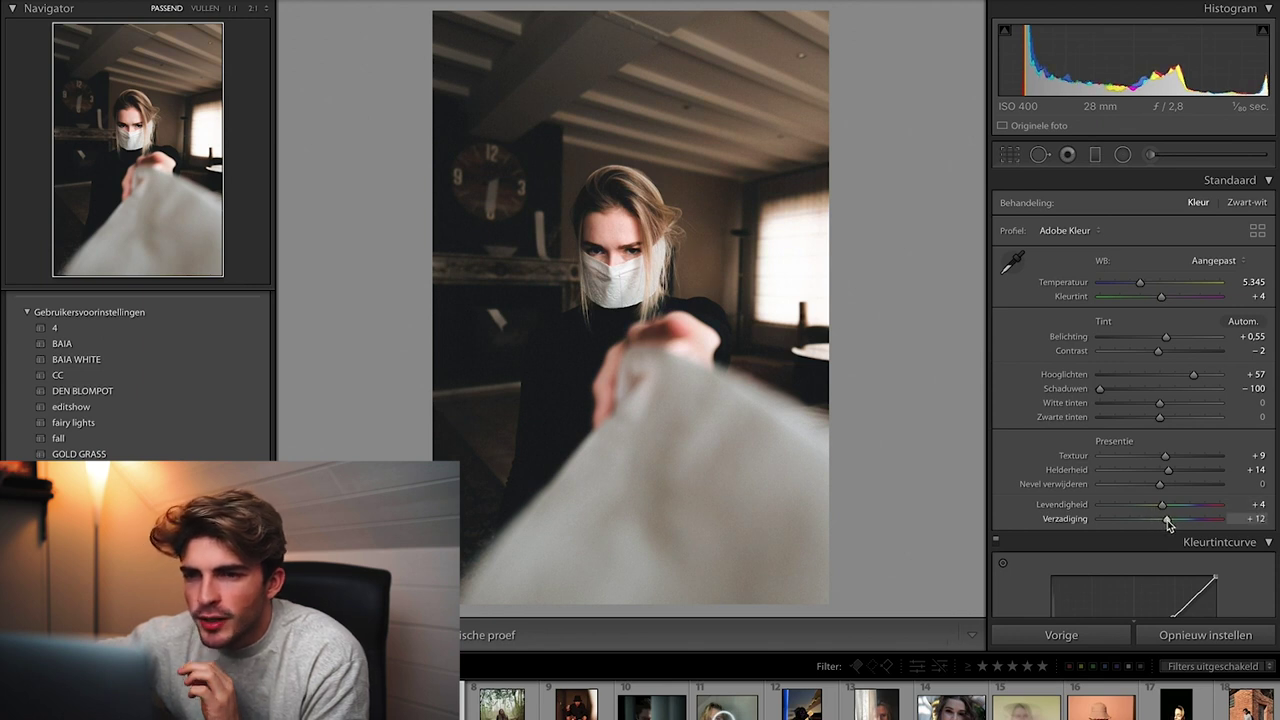
pyautogui.moveTo(1168, 524); pyautogui.dragTo(1166, 523)
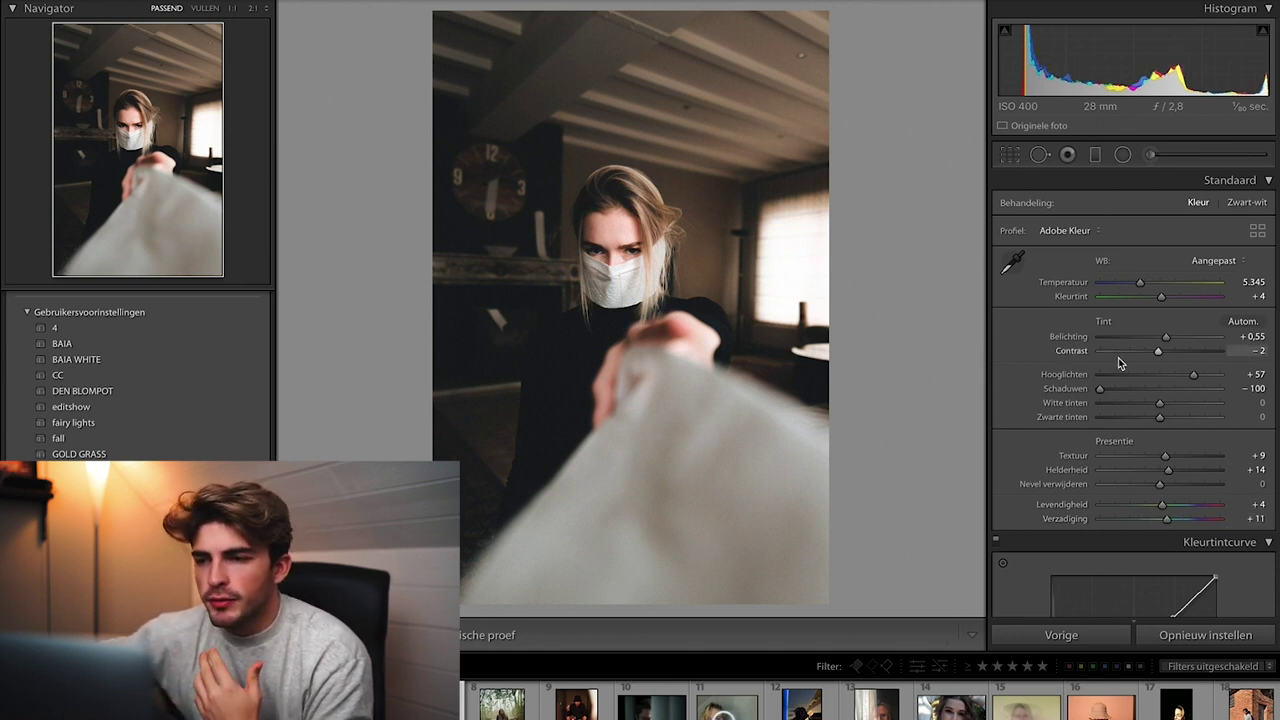
# Fine-tune the shadow point on the tone curve and compare the photo before and after
pyautogui.scroll(-3, 1118, 527)
pyautogui.moveTo(1094, 558)
pyautogui.mouseDown()
pyautogui.moveTo(1094, 590)
pyautogui.moveTo(1093, 579)
pyautogui.mouseUp()
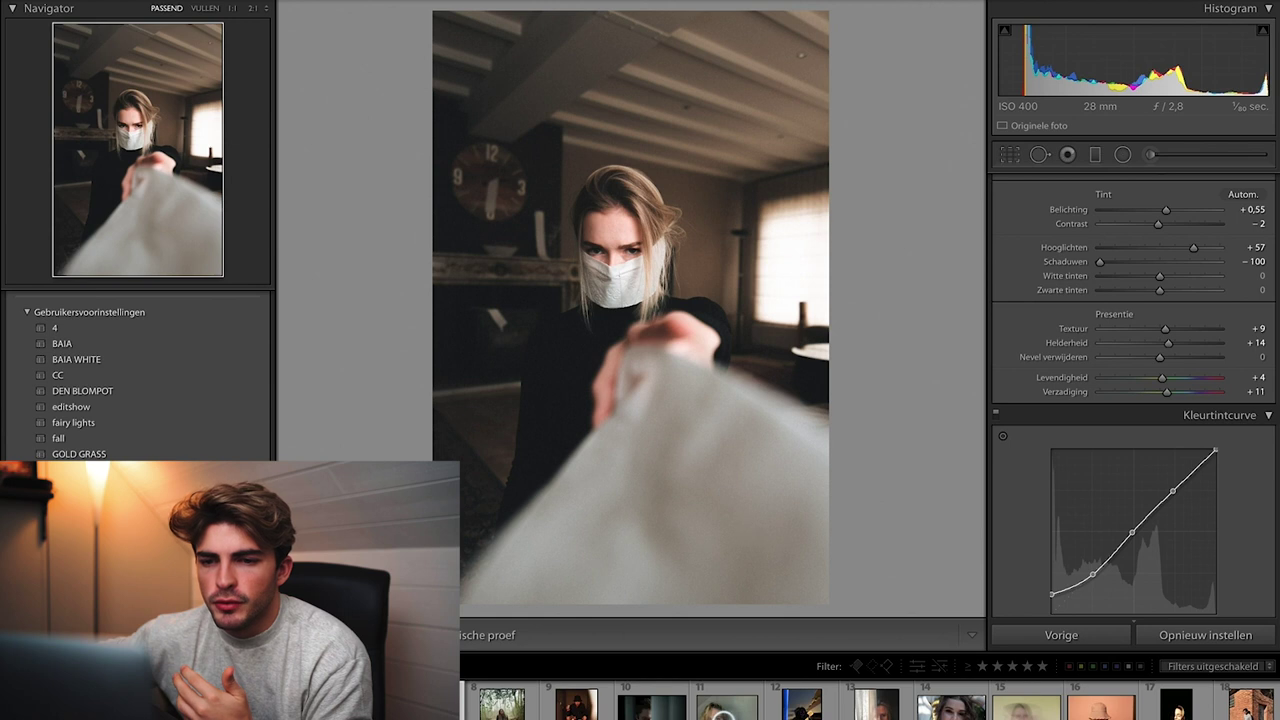
pyautogui.press('y')
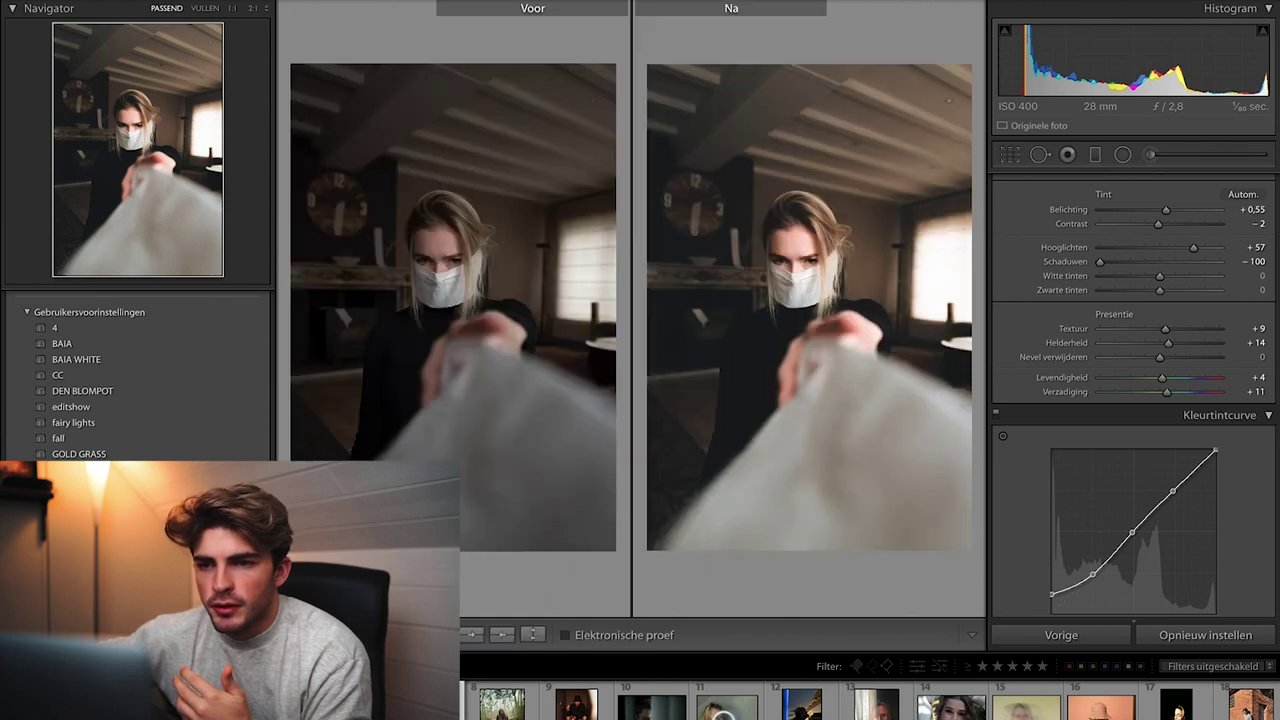
pyautogui.press('y')
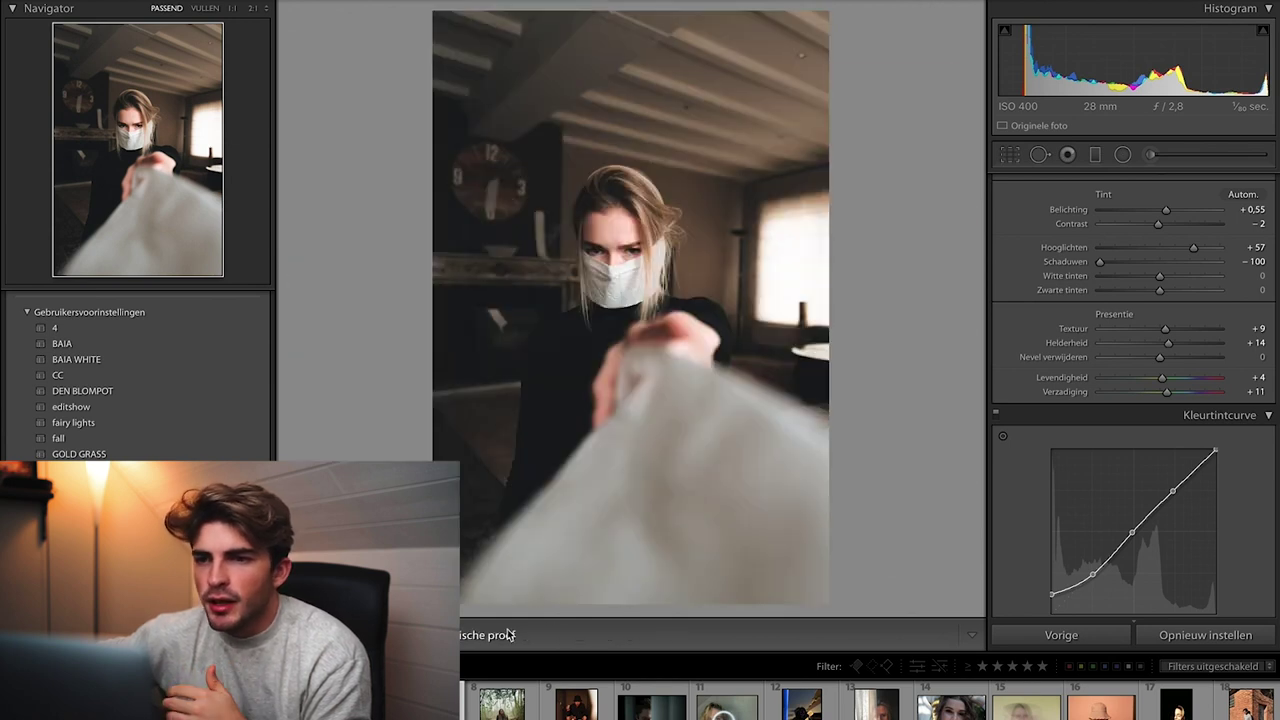
# Crop the masked woman's photo tighter at its original aspect ratio, reframing her and the outstretched hand within the smaller frame
pyautogui.click(1005, 155)
pyautogui.moveTo(823, 27); pyautogui.dragTo(790, 70)
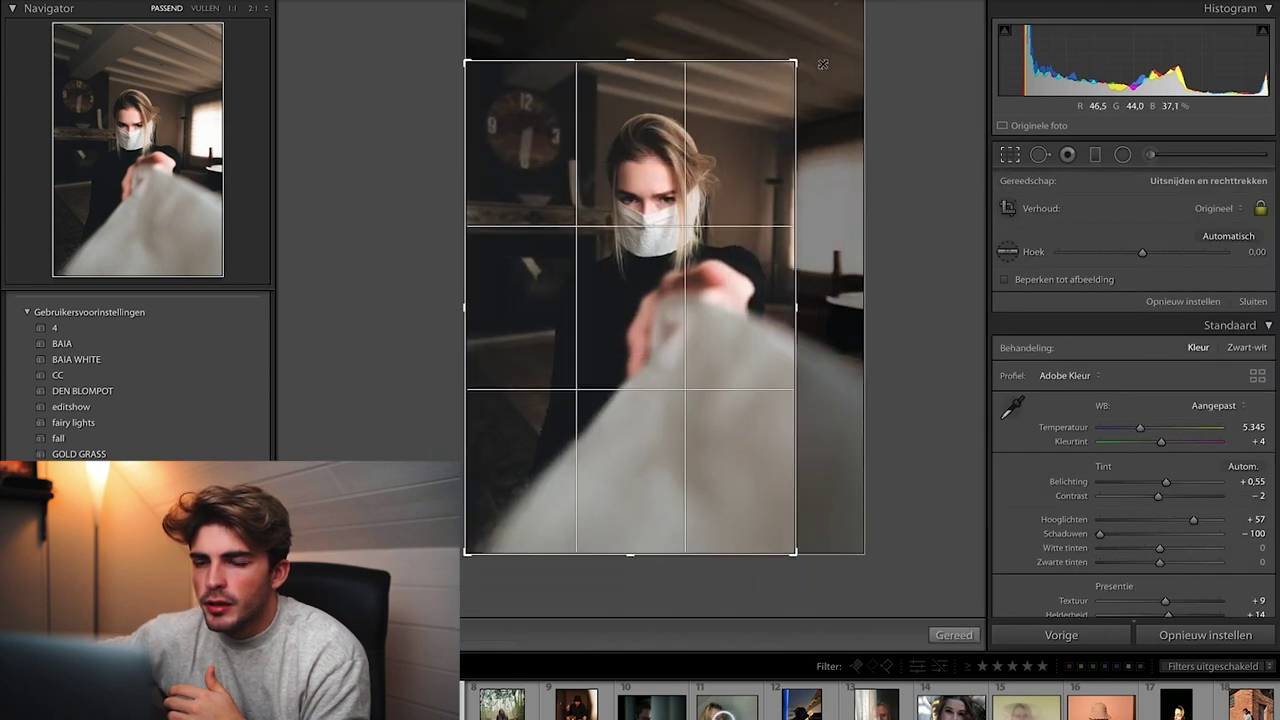
pyautogui.moveTo(727, 150); pyautogui.dragTo(696, 179)
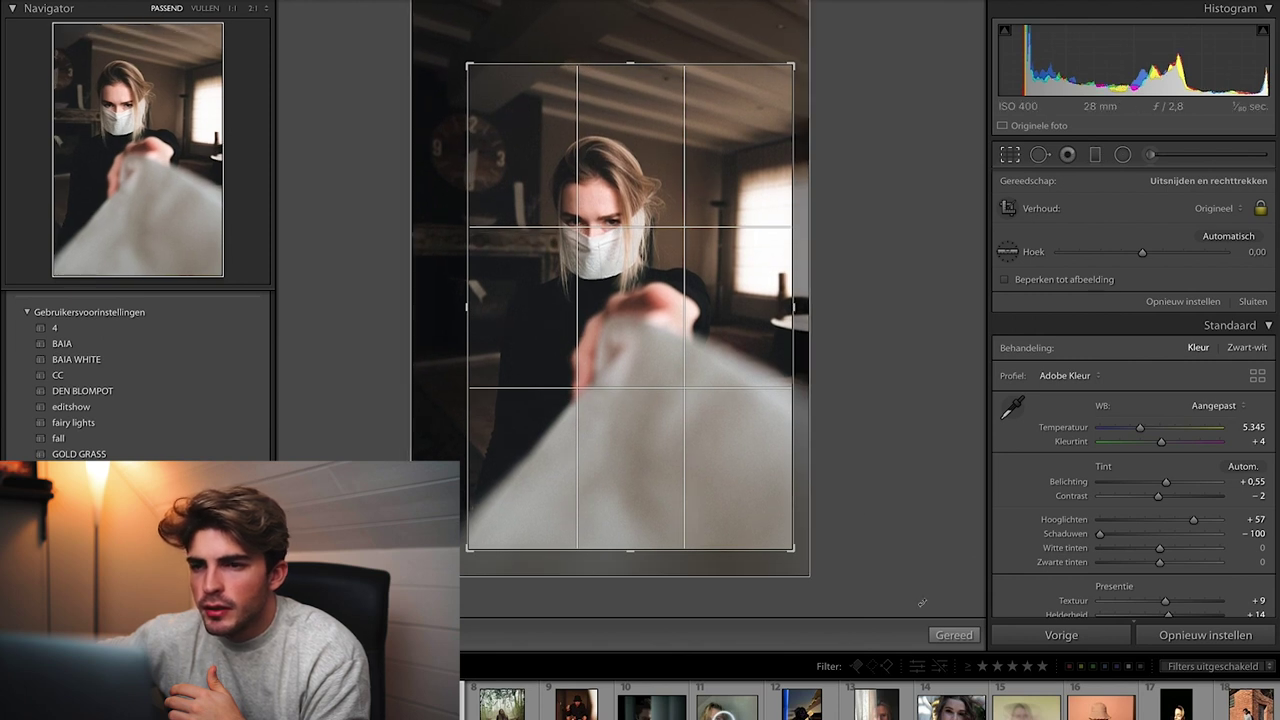
pyautogui.click(953, 635)
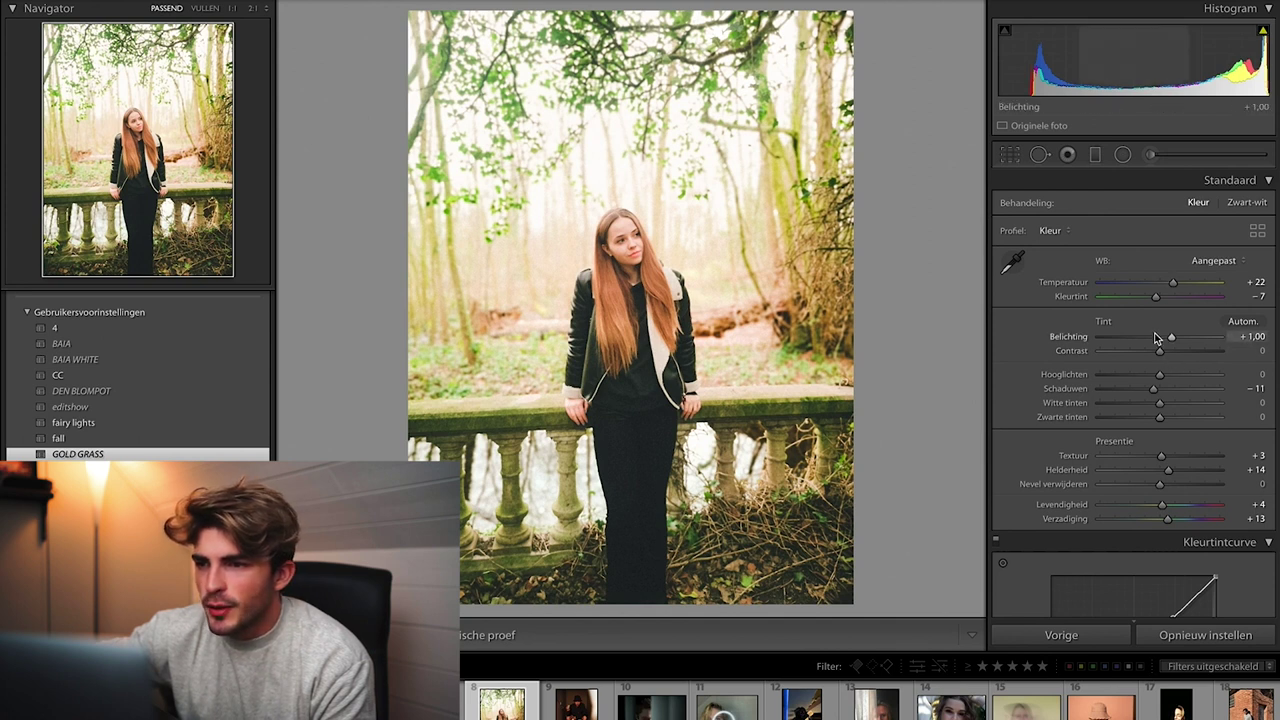
# On the forest portrait, set exposure to +0.20, temperature to +11 and tint to +20, and inspect the woman's face at 1:1
pyautogui.click(1155, 337)
pyautogui.moveTo(1155, 337); pyautogui.dragTo(1162, 336)
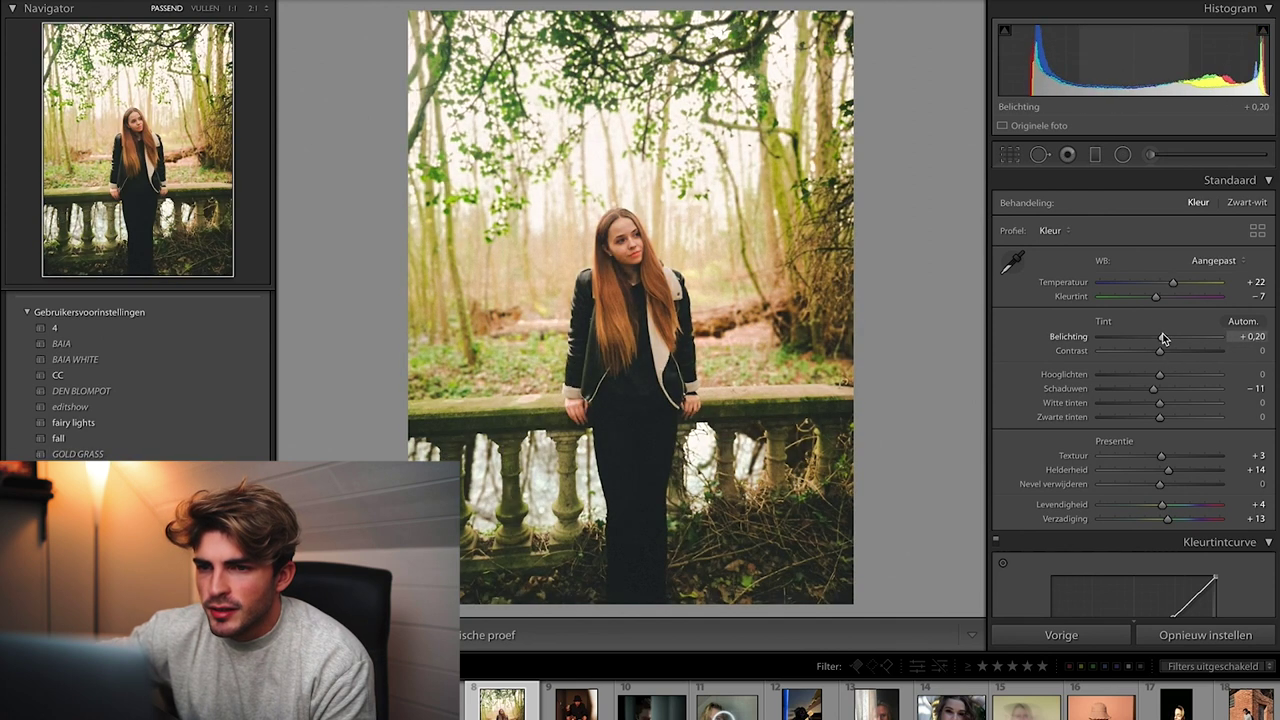
pyautogui.moveTo(1148, 283); pyautogui.dragTo(1163, 287)
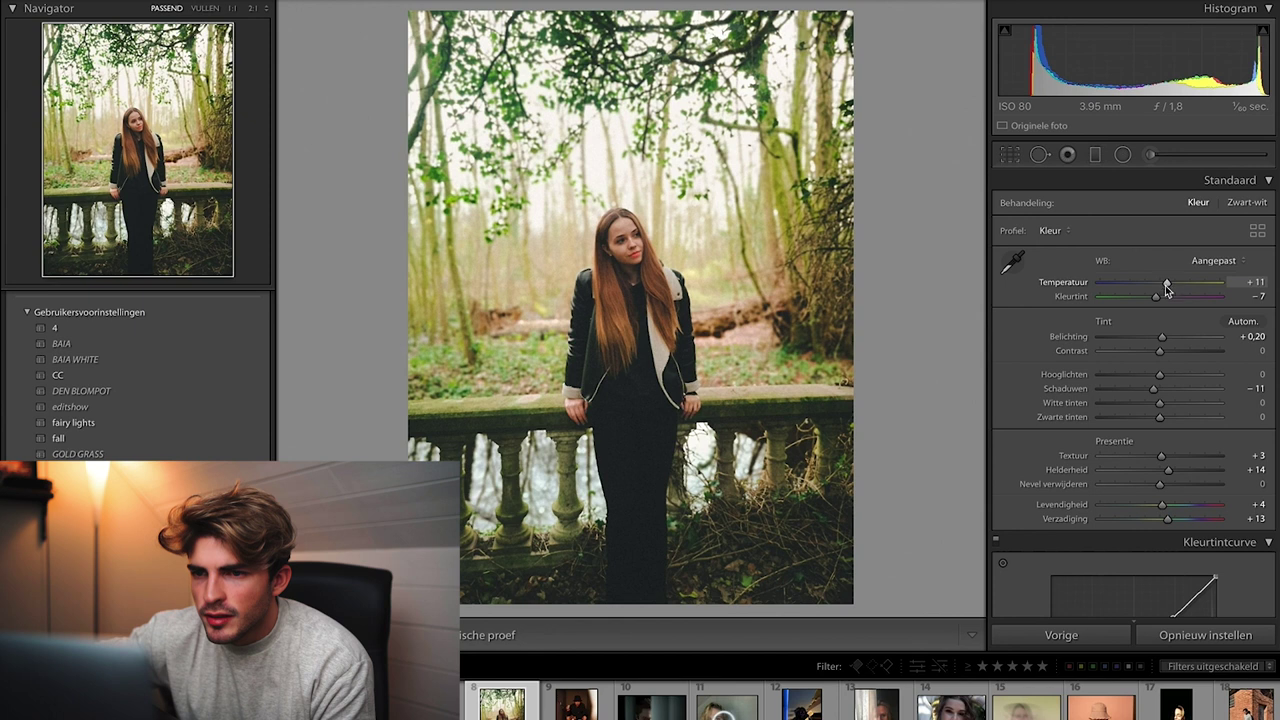
pyautogui.moveTo(1144, 300); pyautogui.dragTo(1173, 303)
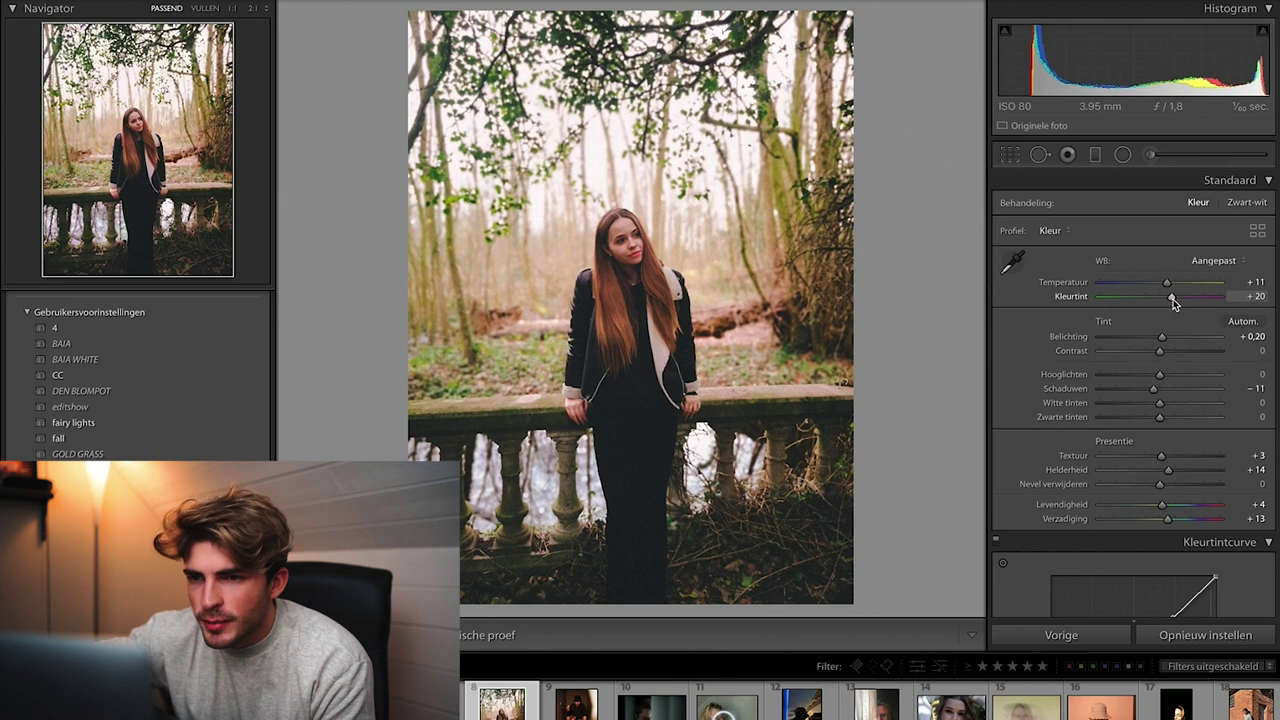
pyautogui.click(640, 255)
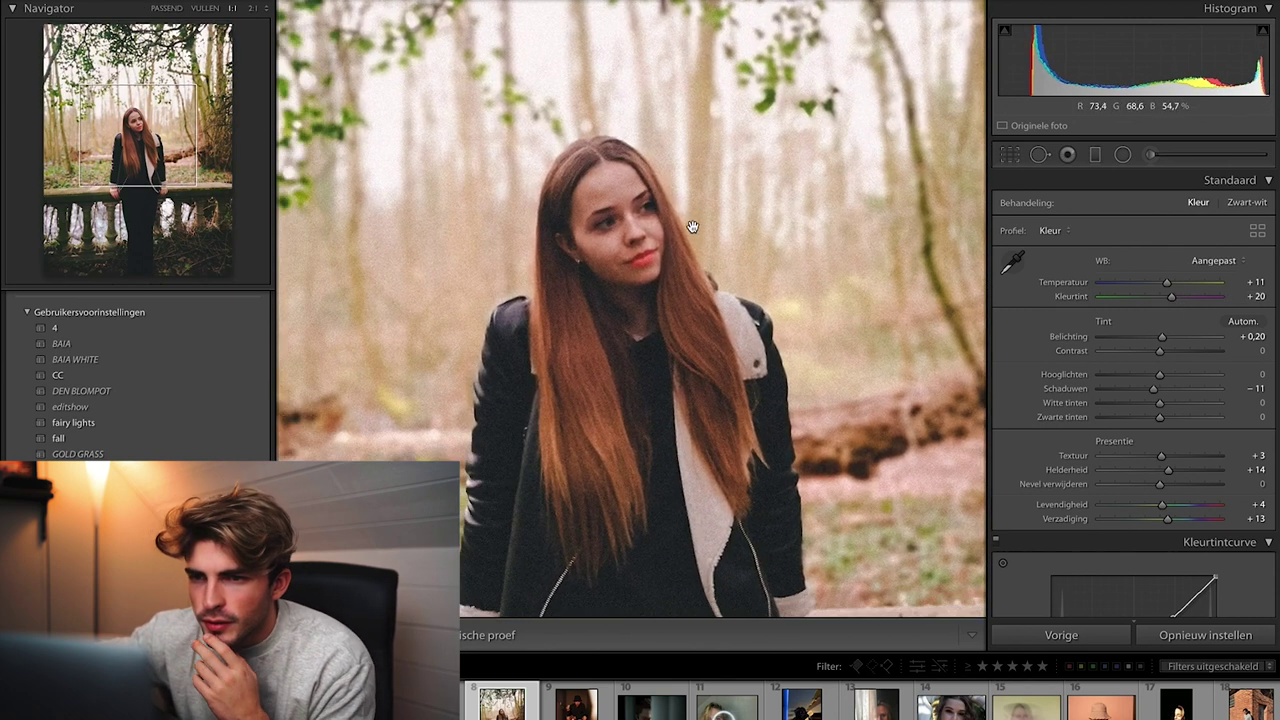
pyautogui.click(692, 227)
# Set blacks to +30, exposure to +0.15, clarity to +9, texture to +14, saturation to −2 and vibrance to −27
pyautogui.moveTo(1159, 417); pyautogui.dragTo(1141, 417)
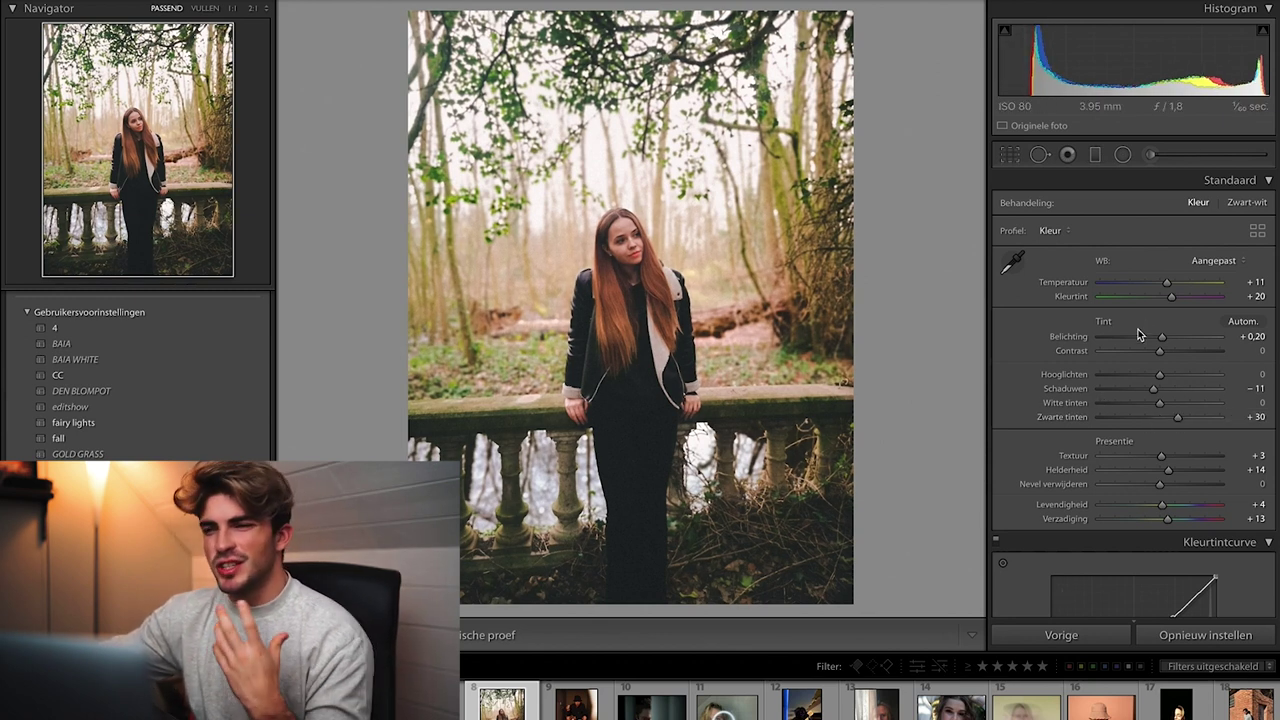
pyautogui.moveTo(1163, 338)
pyautogui.mouseDown()
pyautogui.moveTo(1148, 338)
pyautogui.moveTo(1161, 337)
pyautogui.mouseUp()
pyautogui.moveTo(1168, 470); pyautogui.dragTo(1165, 477)
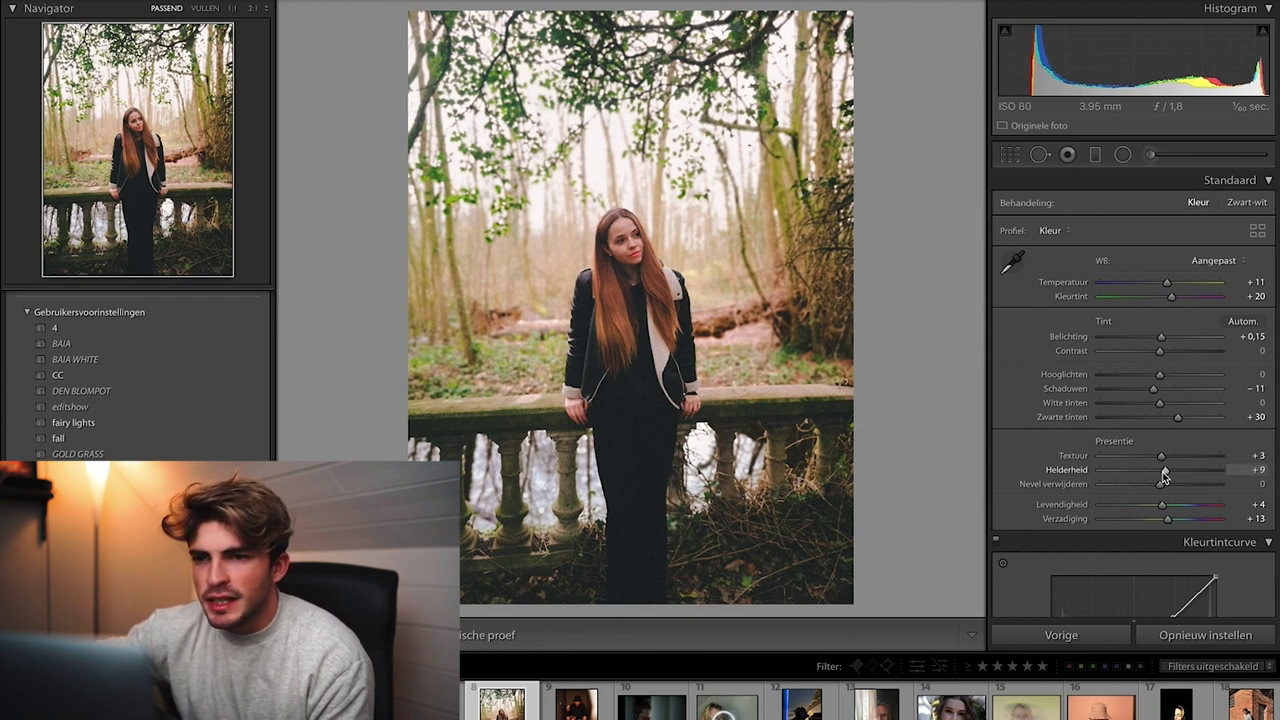
pyautogui.moveTo(1164, 458); pyautogui.dragTo(1168, 458)
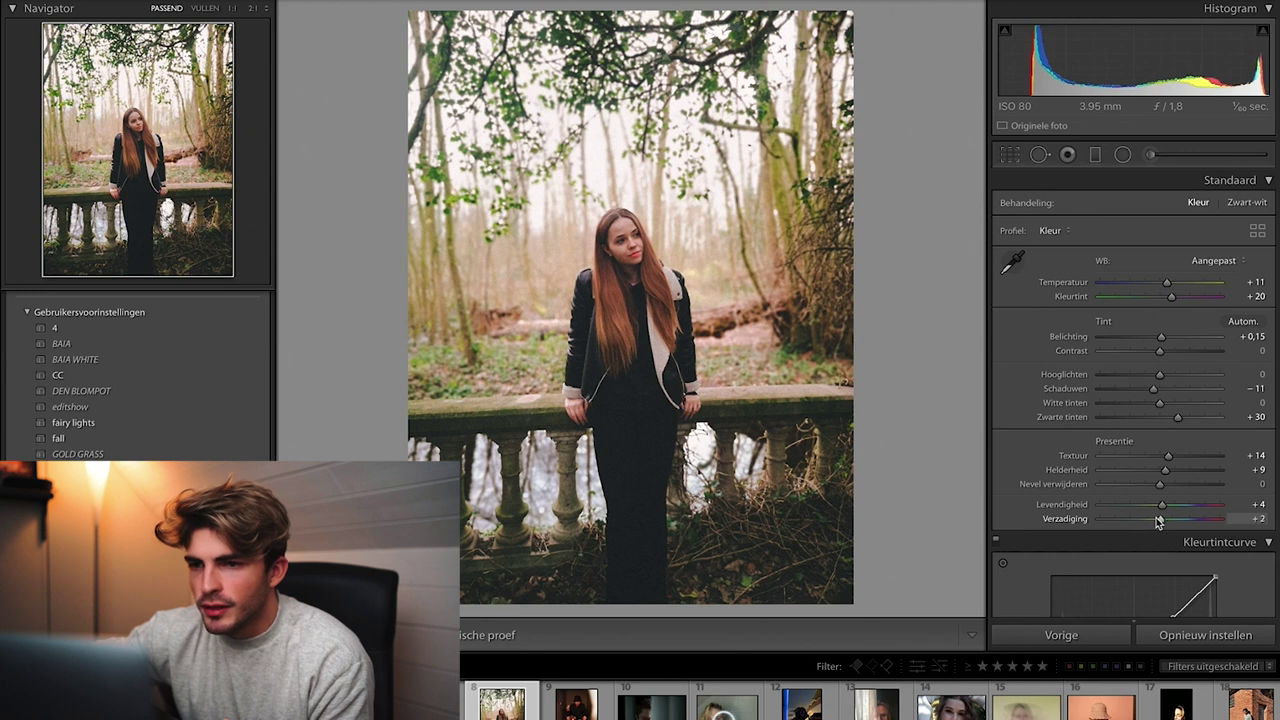
pyautogui.moveTo(1134, 520)
pyautogui.mouseDown()
pyautogui.moveTo(1160, 520)
pyautogui.moveTo(1145, 508)
pyautogui.mouseUp()
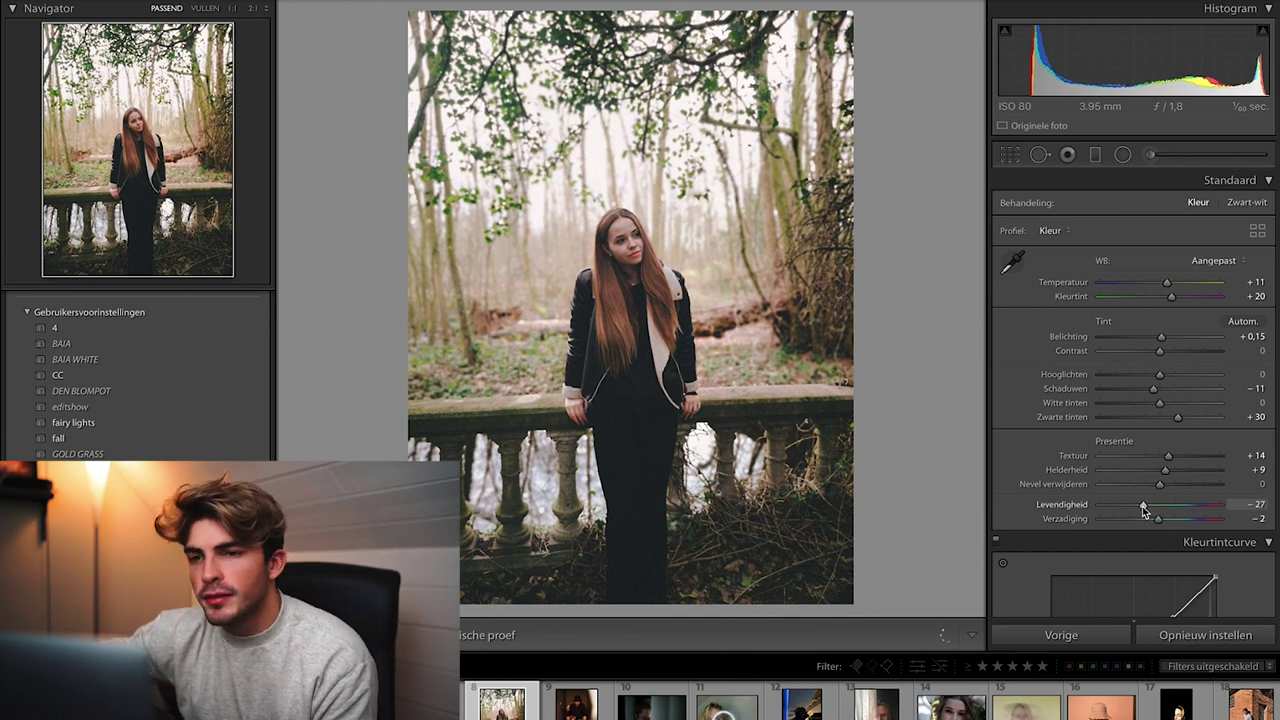
# Set the green hue to +100, green saturation to −100 and red saturation to −5, and compare the forest portrait before and after
pyautogui.scroll(-10, 1155, 508)
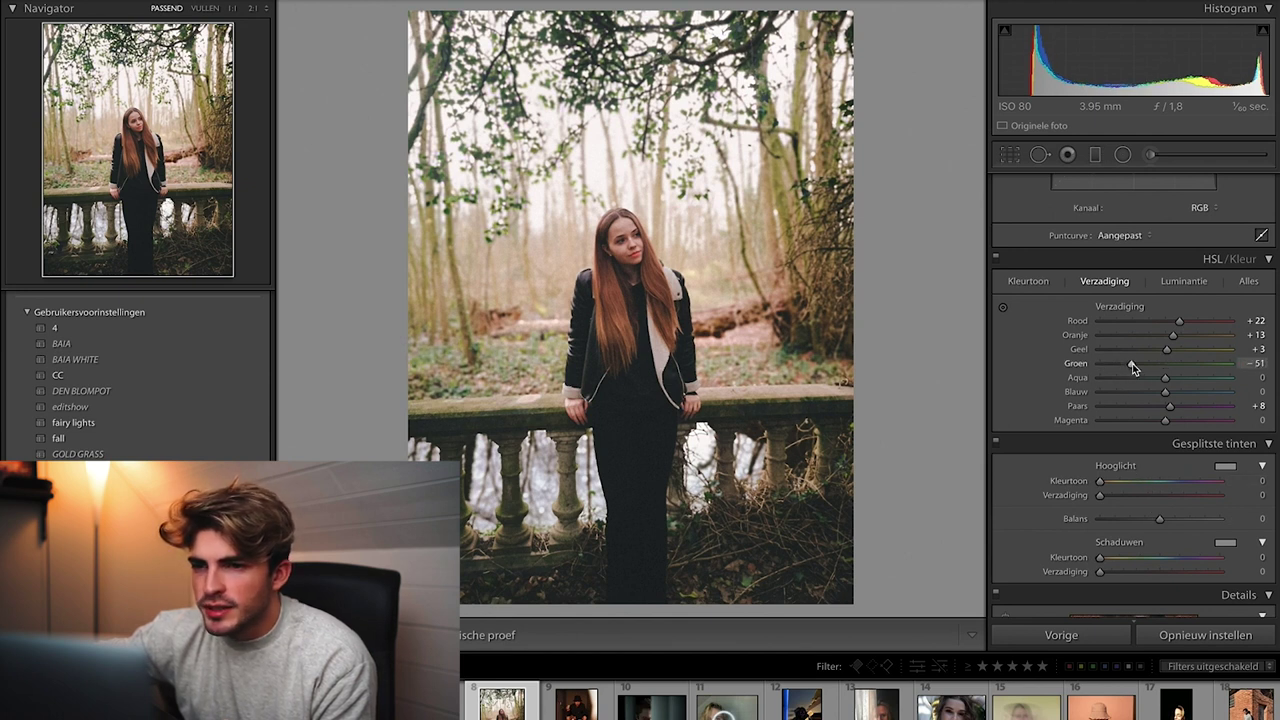
pyautogui.click(1029, 282)
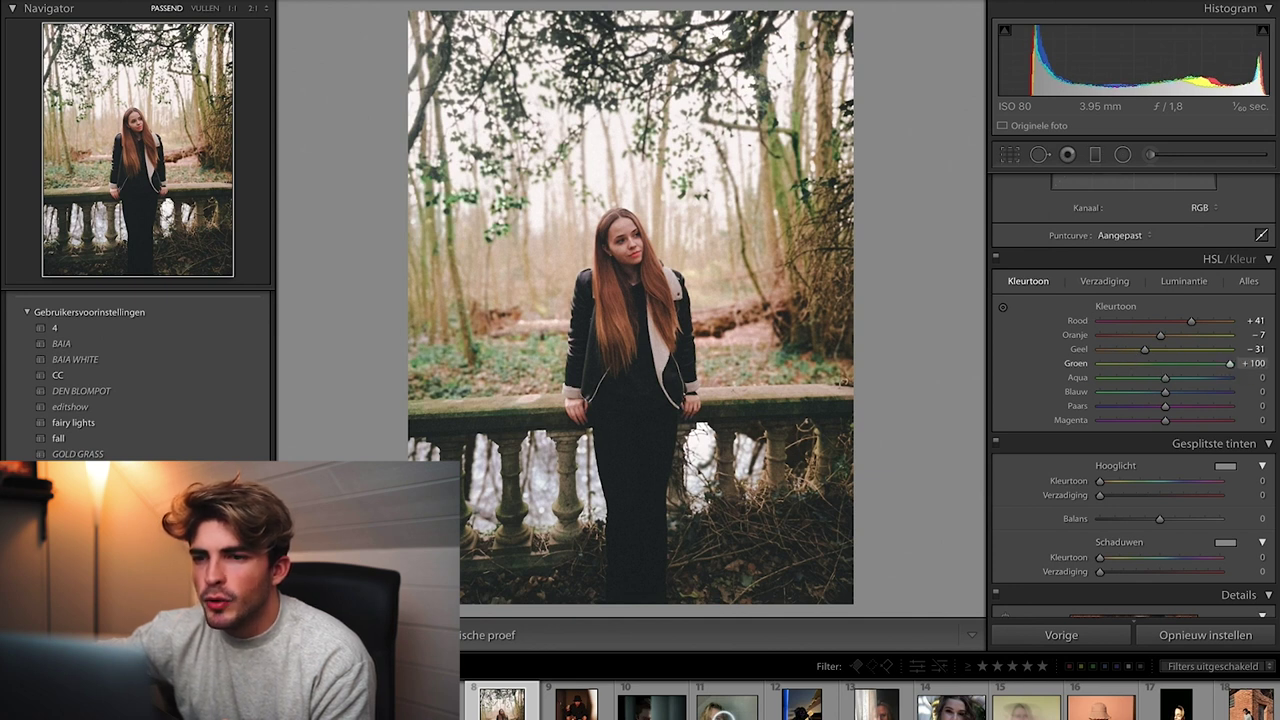
pyautogui.click(1104, 281)
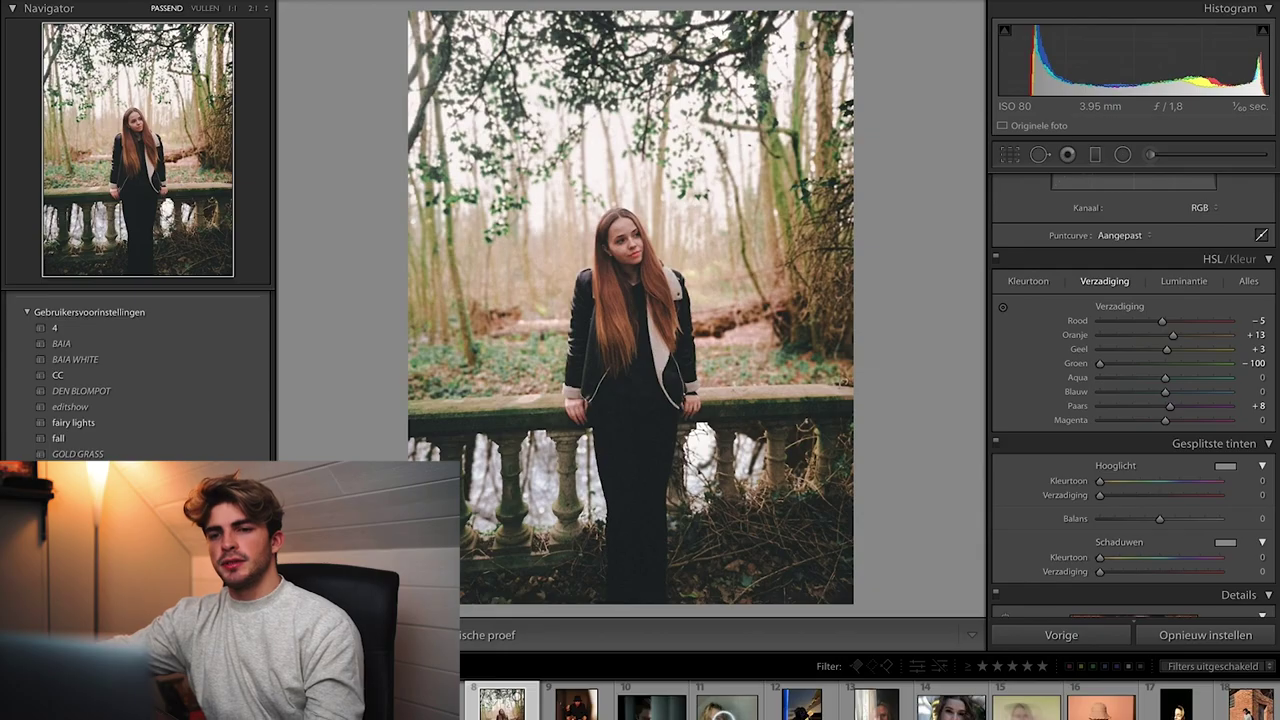
pyautogui.press('y')
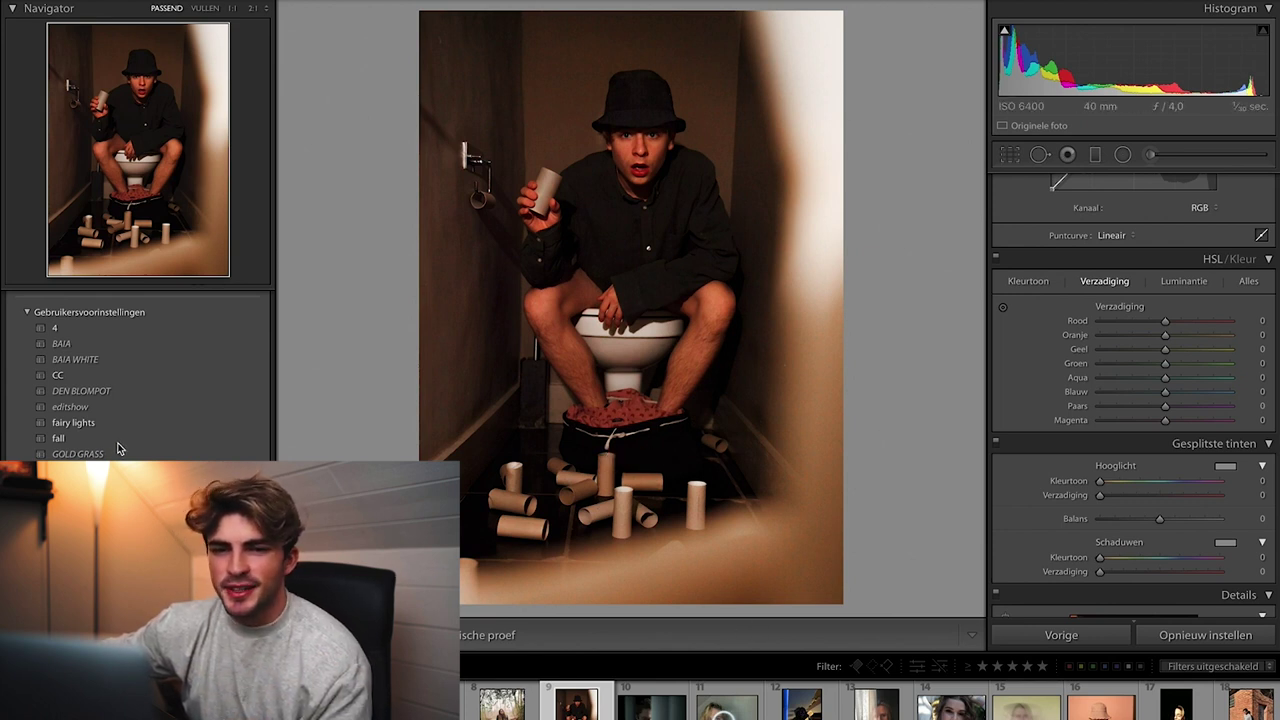
# Apply the GOLD GRASS preset to the photo of the man on the toilet, with exposure +0.20, temperature −14 and saturation −20
pyautogui.click(78, 454)
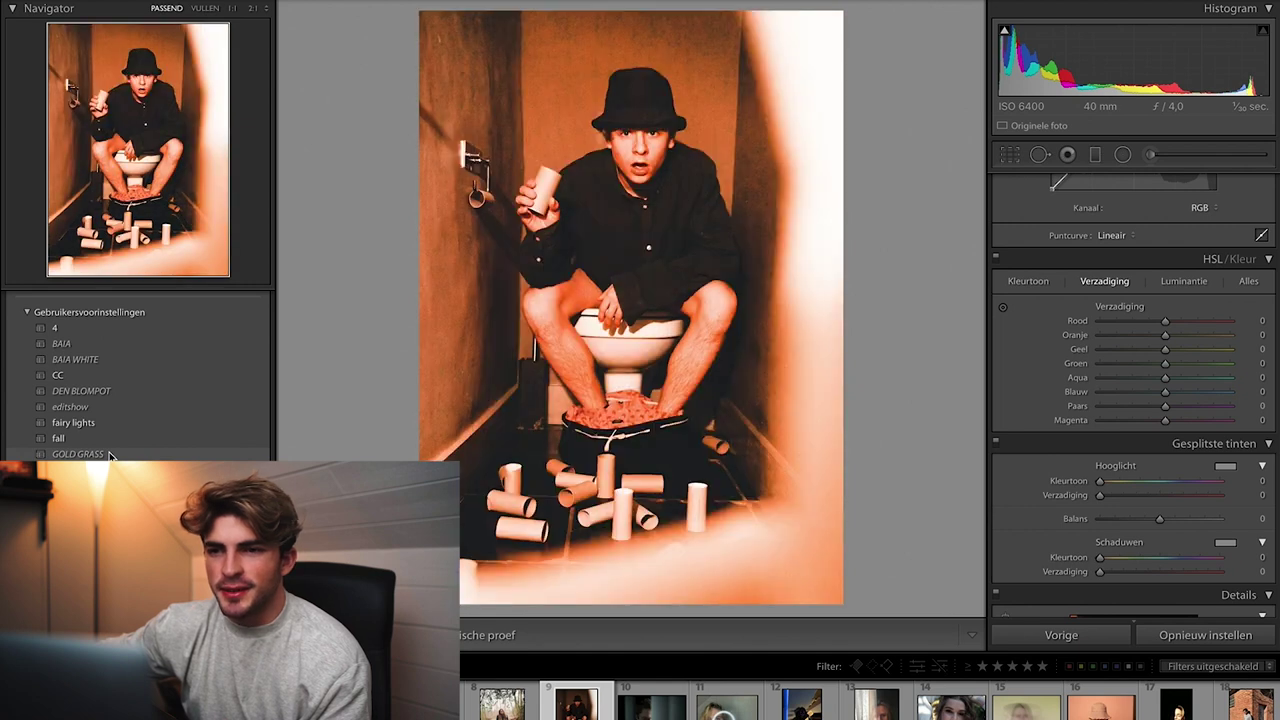
pyautogui.scroll(5, 1065, 405)
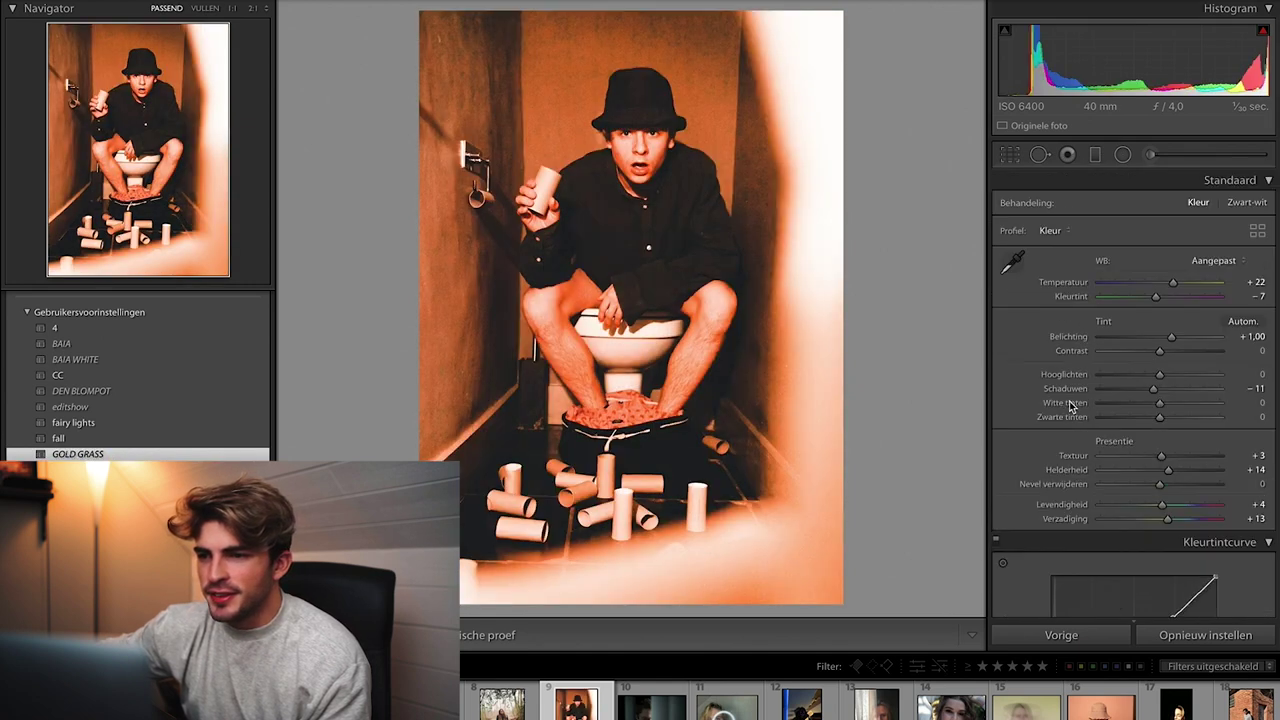
pyautogui.moveTo(1171, 337); pyautogui.dragTo(1161, 338)
pyautogui.moveTo(1143, 282); pyautogui.dragTo(1158, 287)
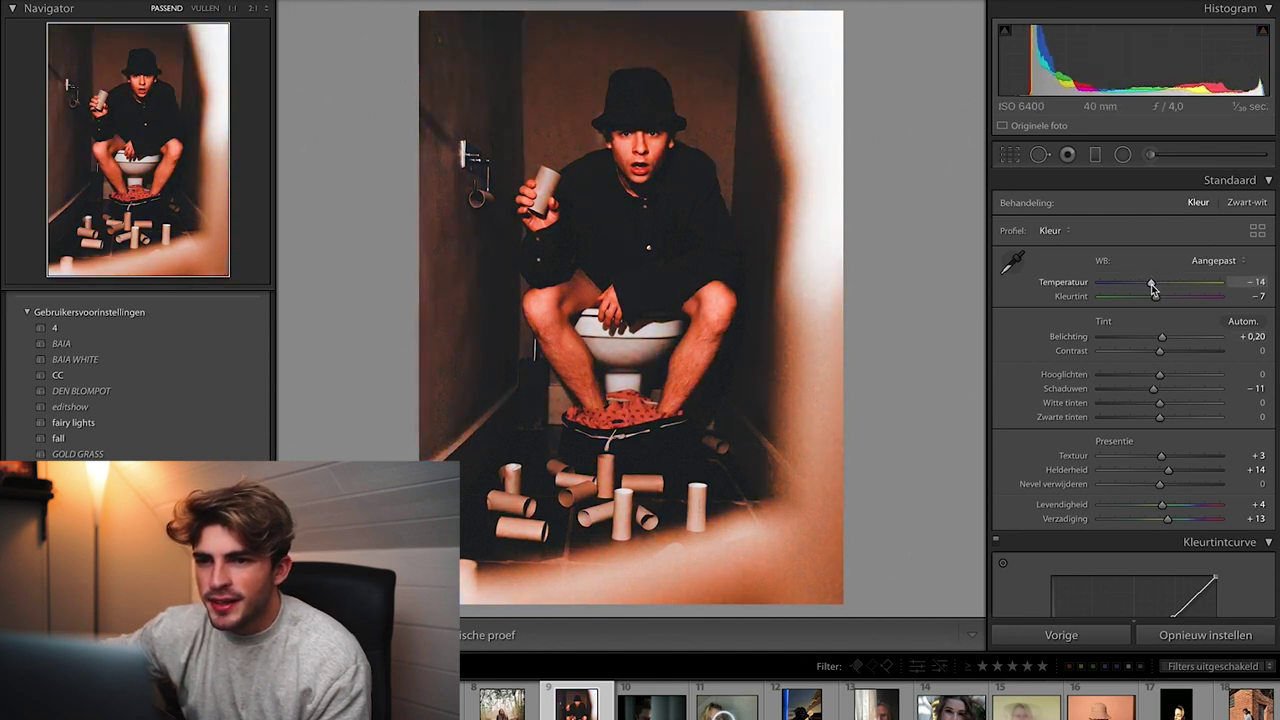
pyautogui.moveTo(1166, 519); pyautogui.dragTo(1156, 522)
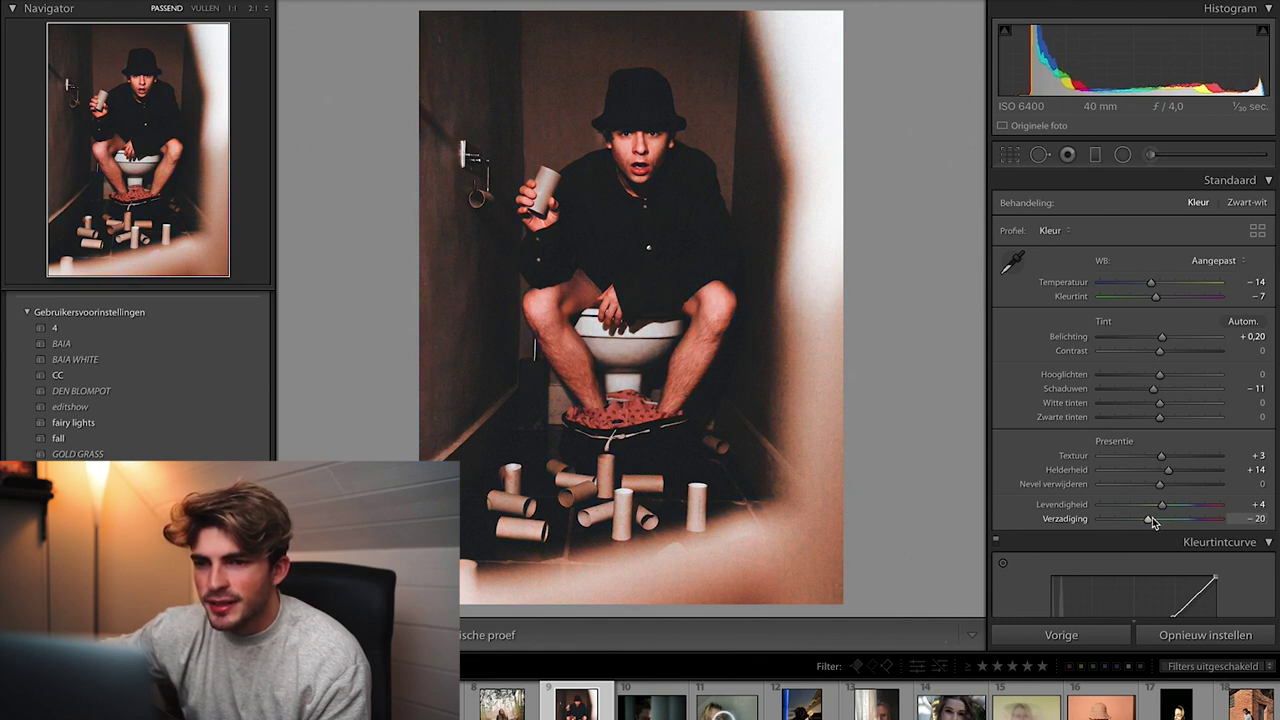
# Set exposure to +0.30, shadows to −13 and blacks to +22, and slightly lower the highlights
pyautogui.moveTo(1161, 337); pyautogui.dragTo(1181, 421)
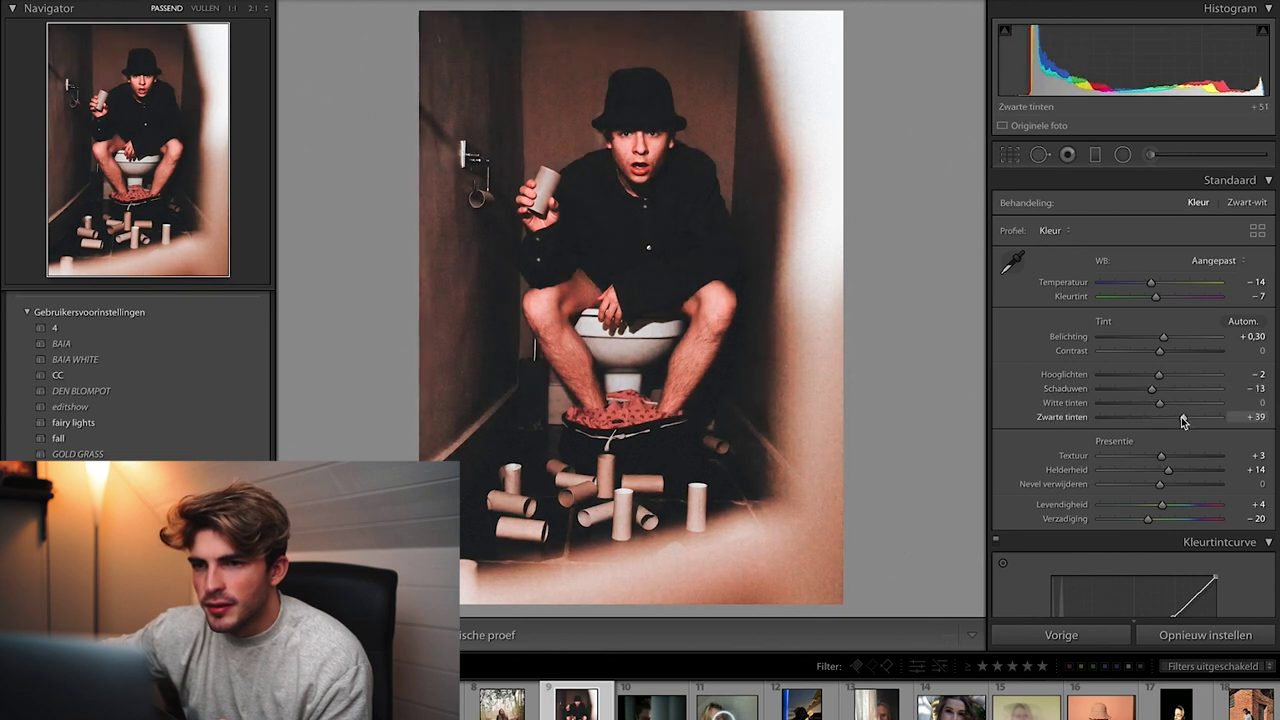
pyautogui.moveTo(1158, 374)
pyautogui.mouseDown()
pyautogui.moveTo(1131, 374)
pyautogui.moveTo(1145, 378)
pyautogui.mouseUp()
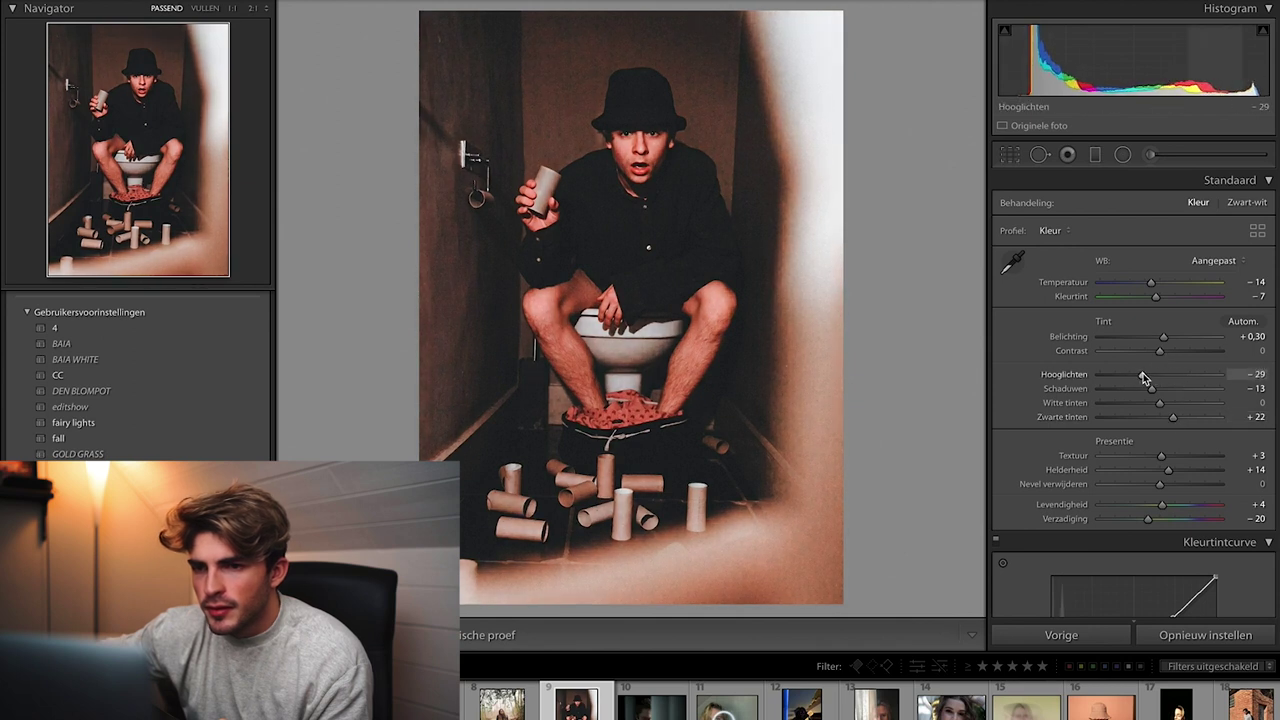
pyautogui.moveTo(1145, 377)
pyautogui.mouseDown()
pyautogui.moveTo(1166, 377)
pyautogui.moveTo(1155, 378)
pyautogui.mouseUp()
# Straighten the toilet photo with automatic Upright correction, constrain the crop and set rotation to −0.1
pyautogui.scroll(-5, 1097, 398)
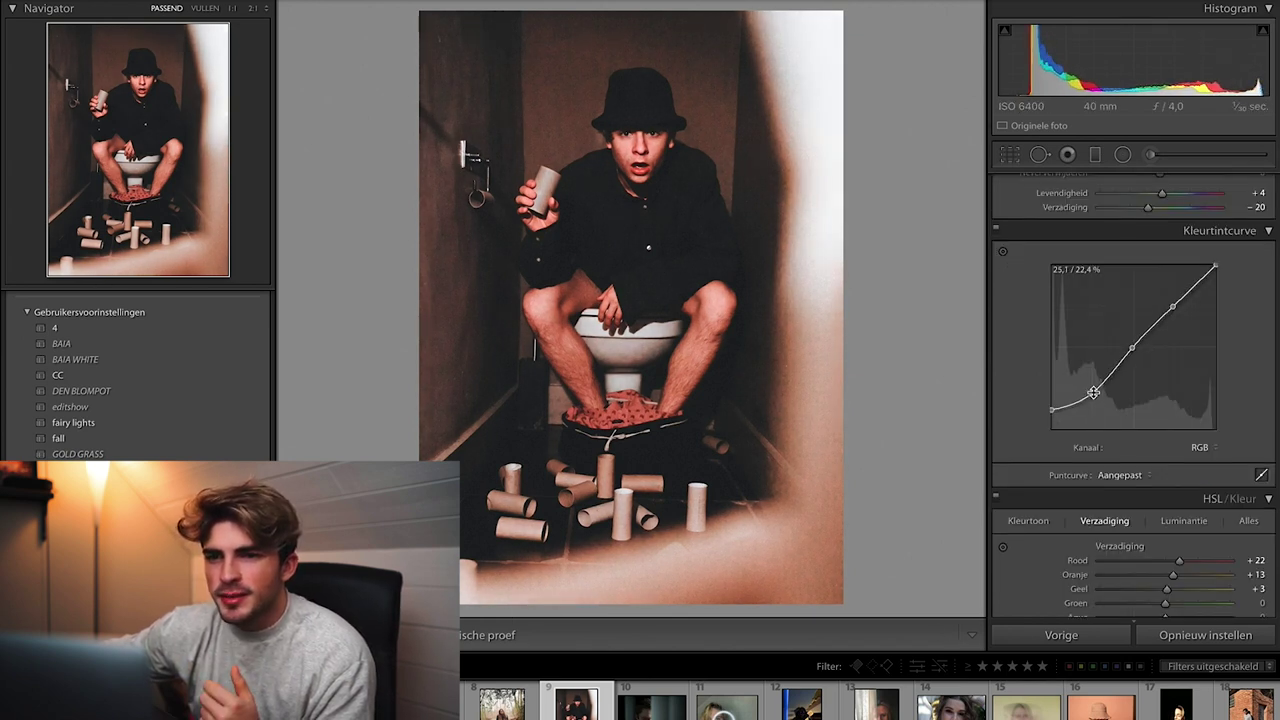
pyautogui.scroll(-10, 1095, 395)
pyautogui.scroll(-5, 1100, 400)
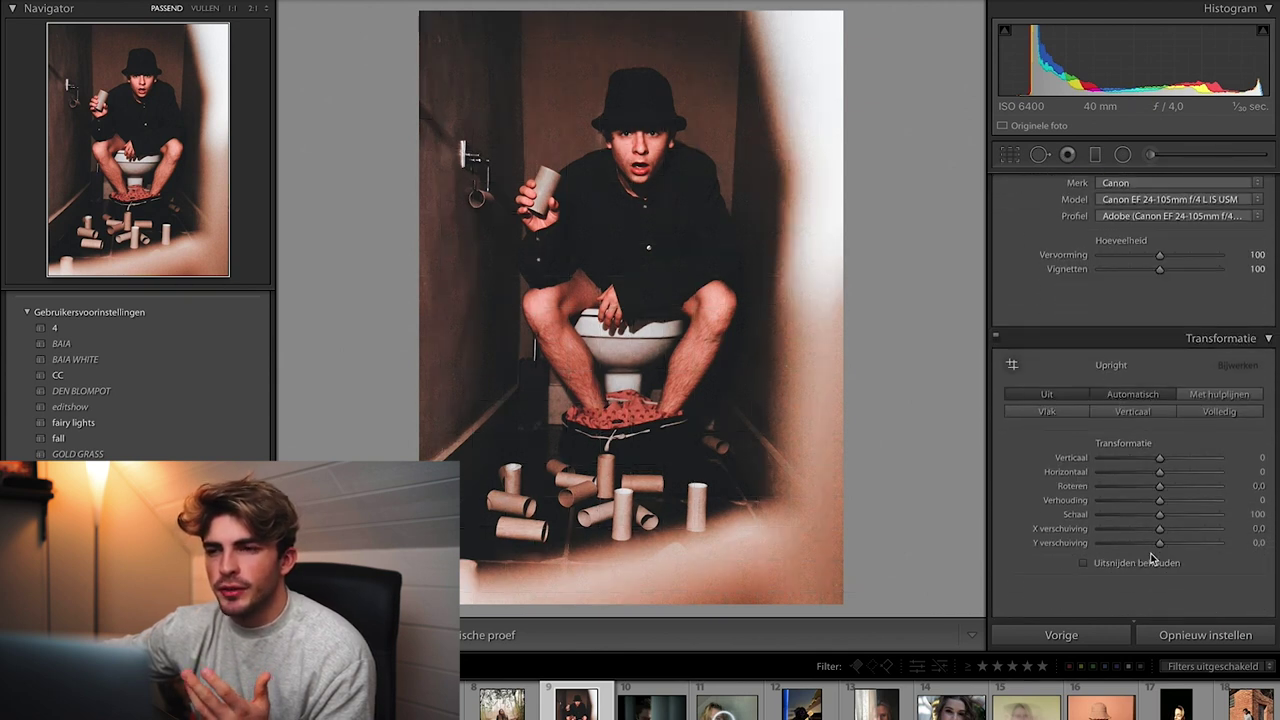
pyautogui.click(1083, 563)
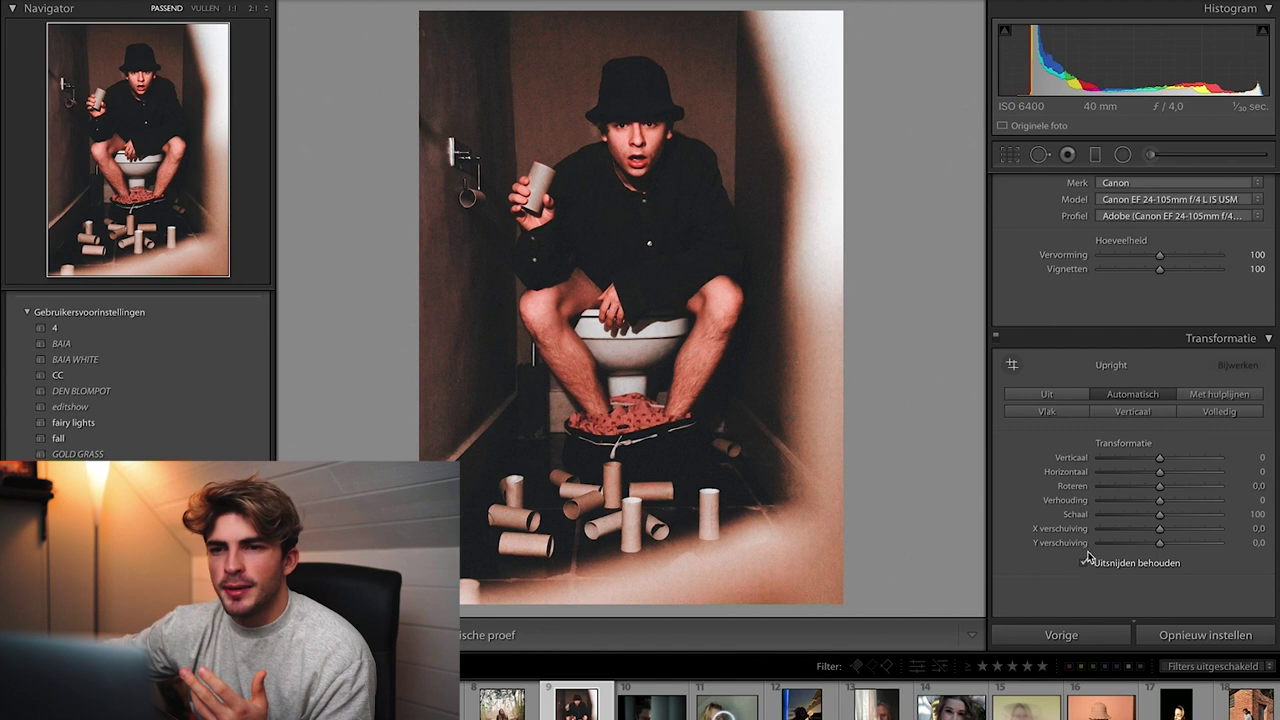
pyautogui.moveTo(1159, 486); pyautogui.dragTo(1157, 487)
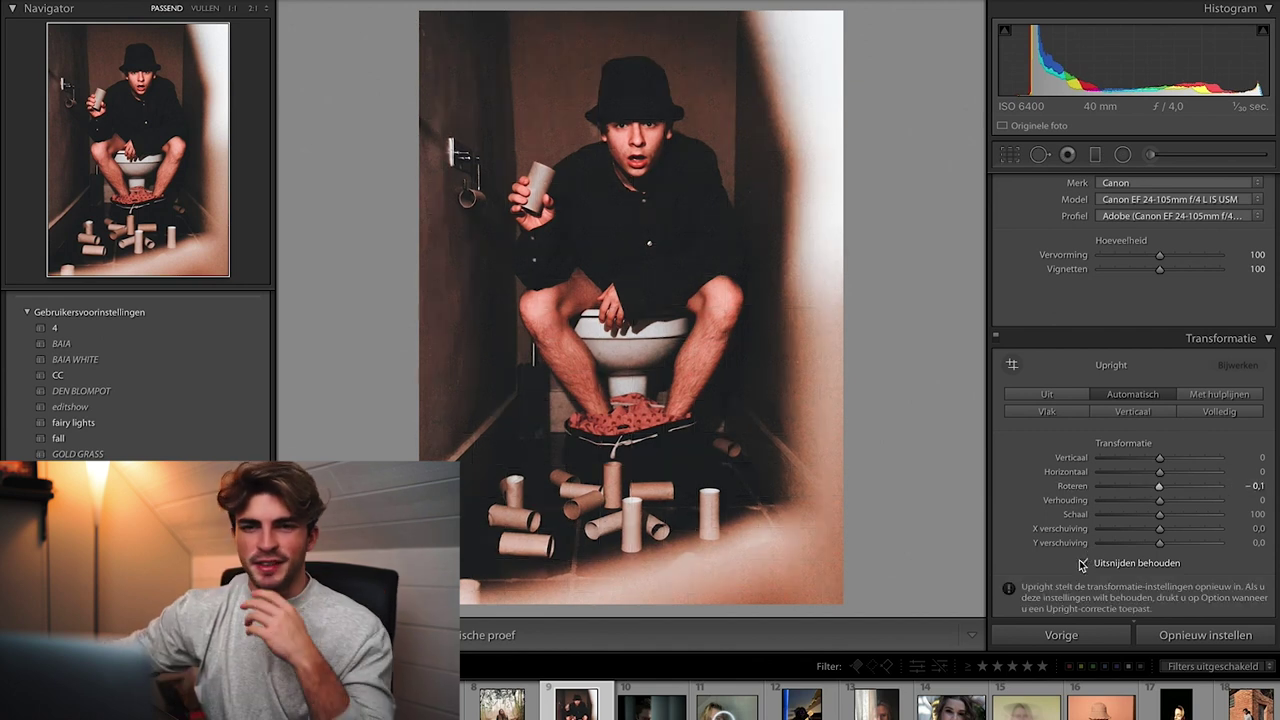